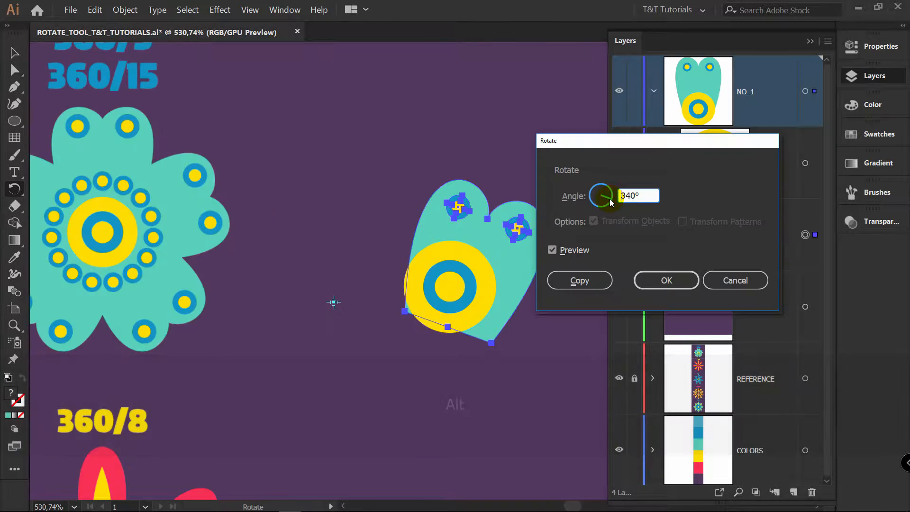
Rotate the teal petal pair around its flower centre and repeat rotated petal copies on the red, blue and two-tone flowers.
drag(603, 197, 605, 197)
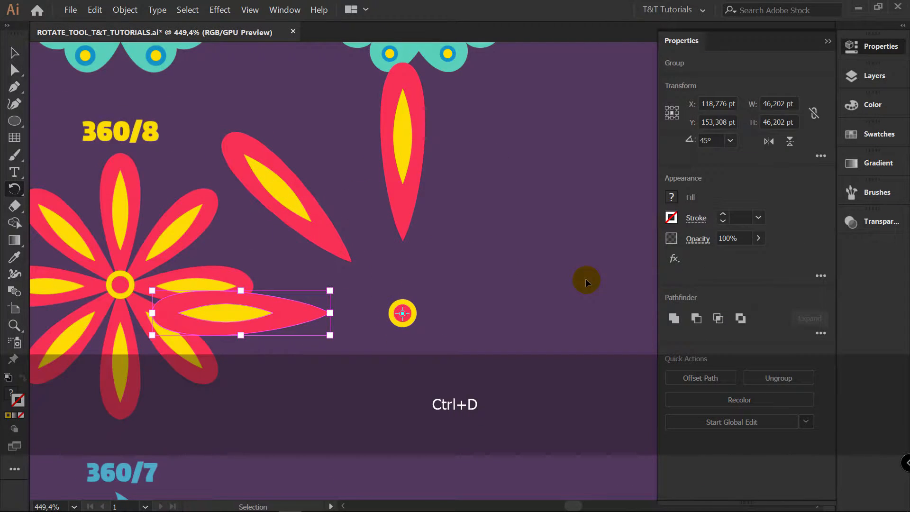
key(ctrl+d)
key(ctrl+d)
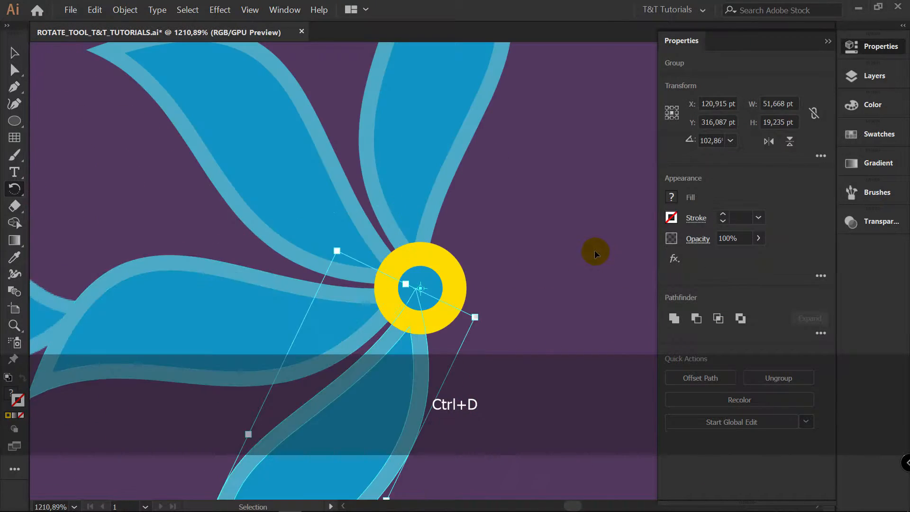
key(ctrl+d)
key(ctrl+d)
key(ctrl+d)
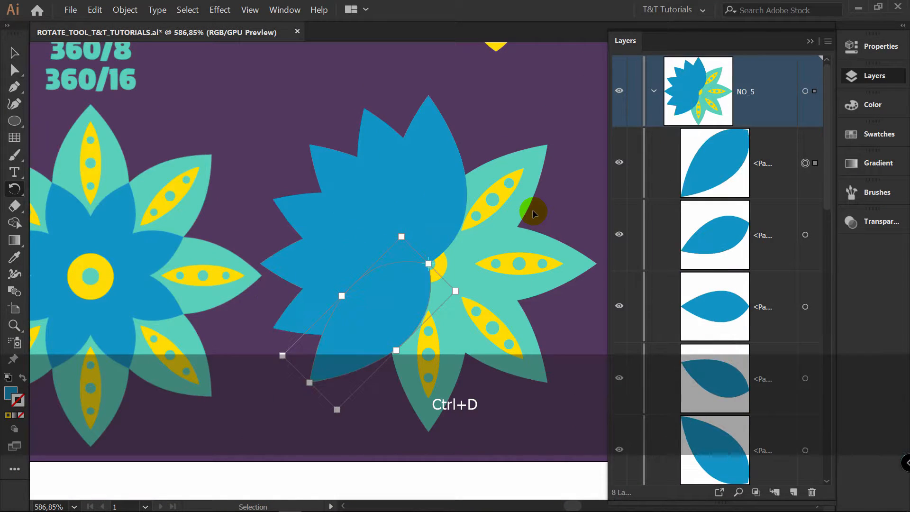
key(ctrl+d)
key(ctrl+d)
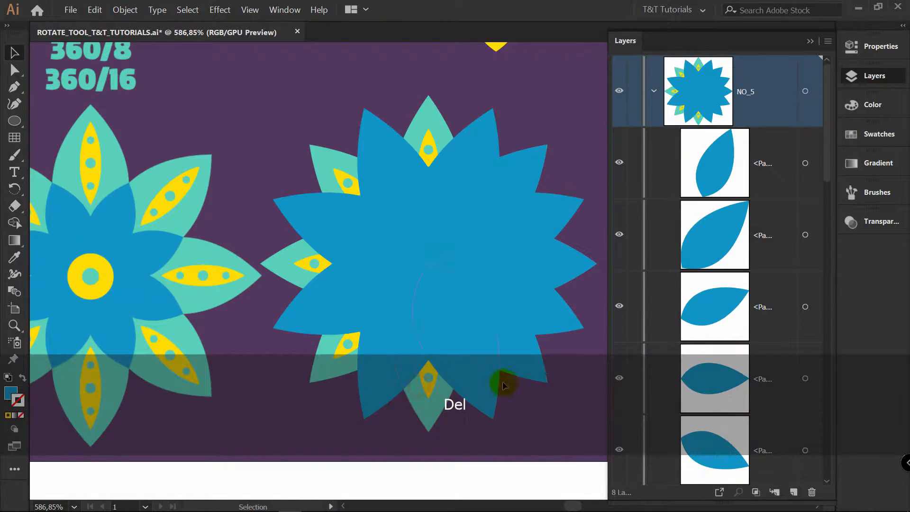
Delete the blue petals covering the teal ones and scale the grouped blue petals down proportionally about their centre.
key(Delete)
click(541, 167)
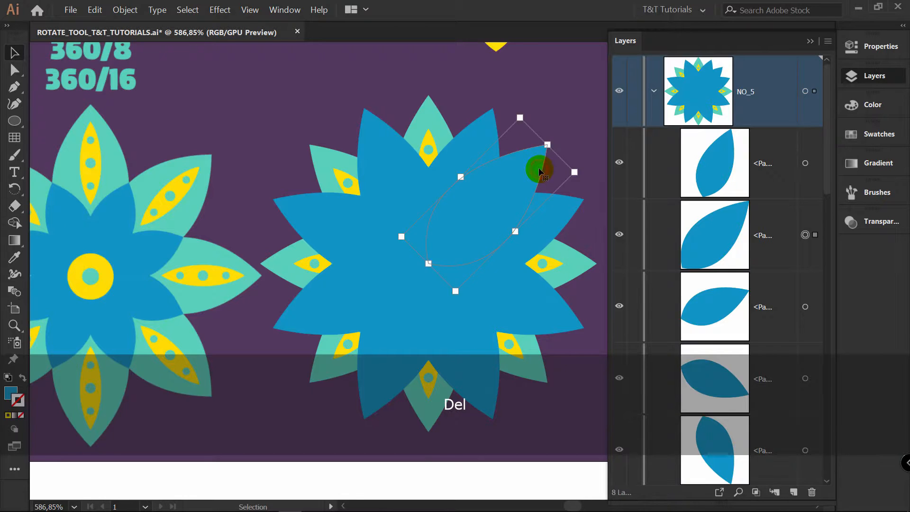
key(Delete)
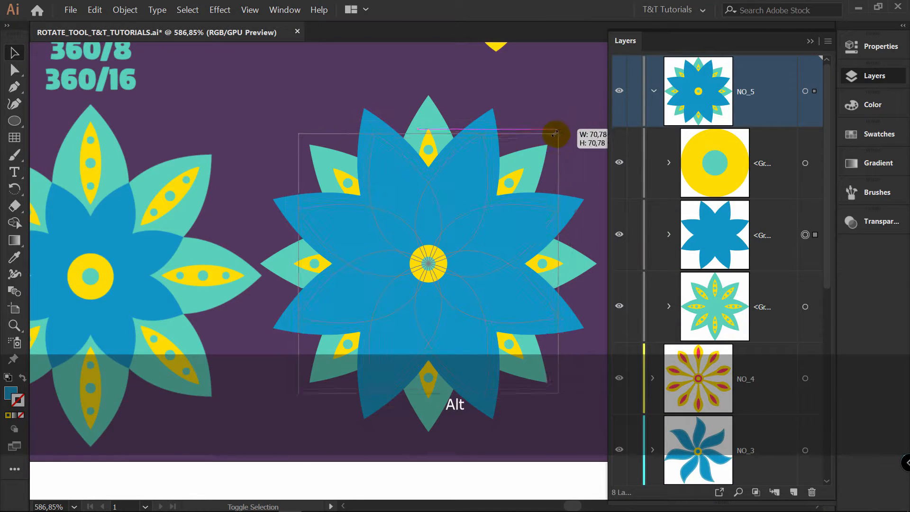
drag(553, 135, 509, 183)
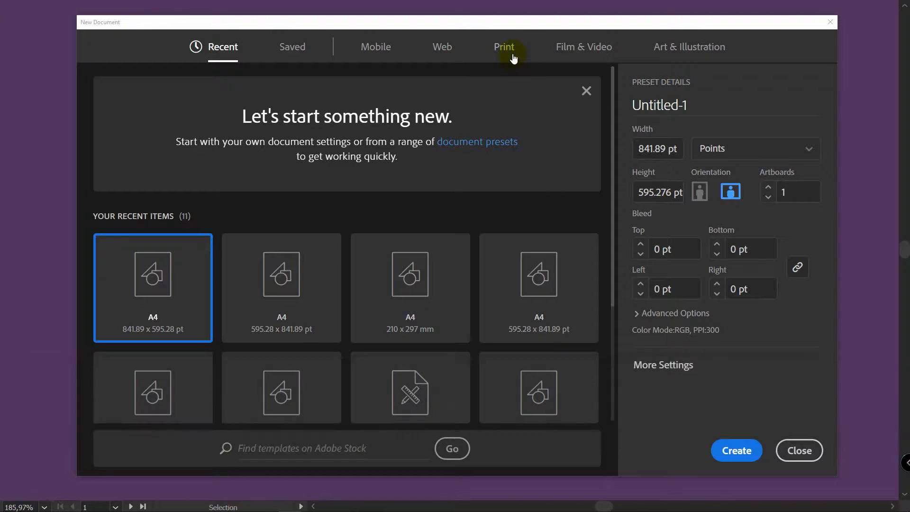
Create a new document from the A4 print preset in landscape orientation with RGB Color mode.
click(506, 47)
click(298, 145)
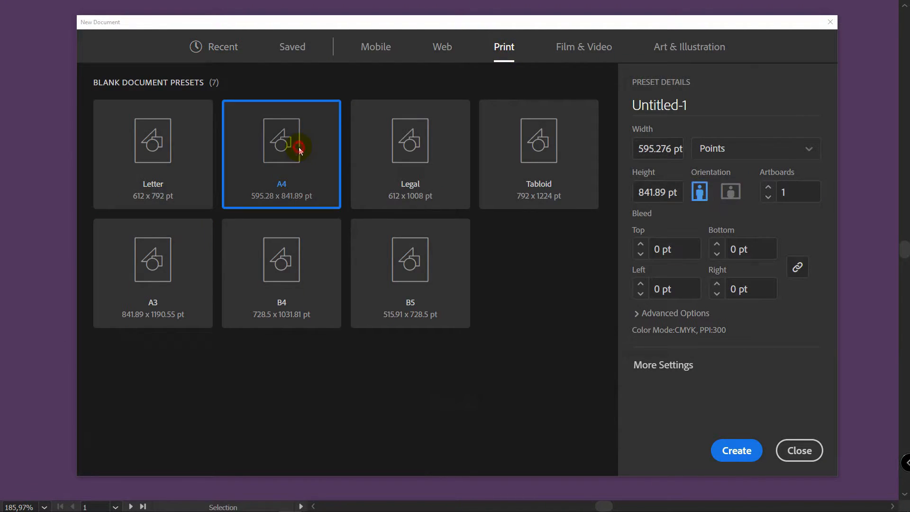
click(731, 192)
click(691, 319)
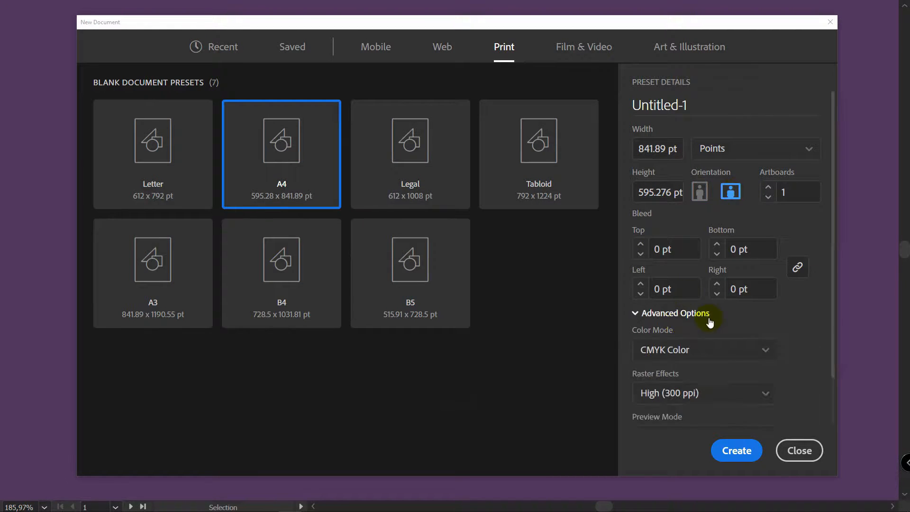
click(687, 349)
click(683, 314)
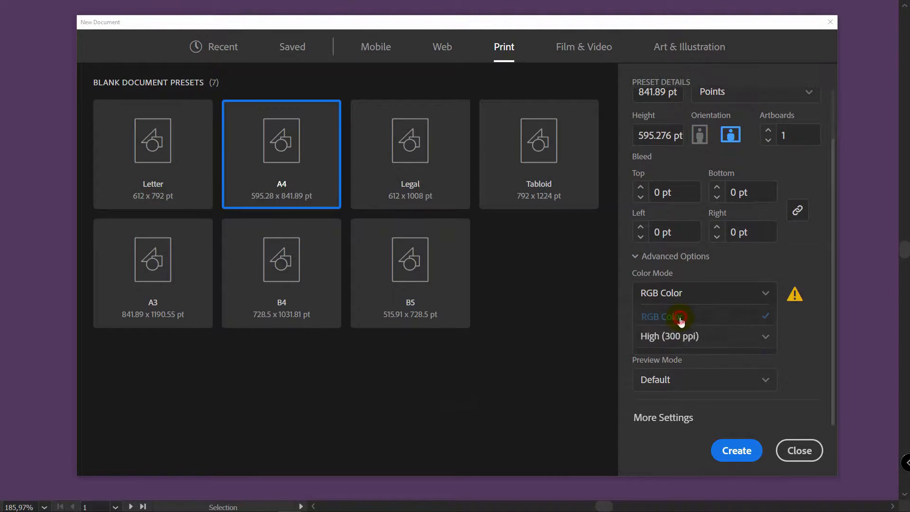
click(738, 449)
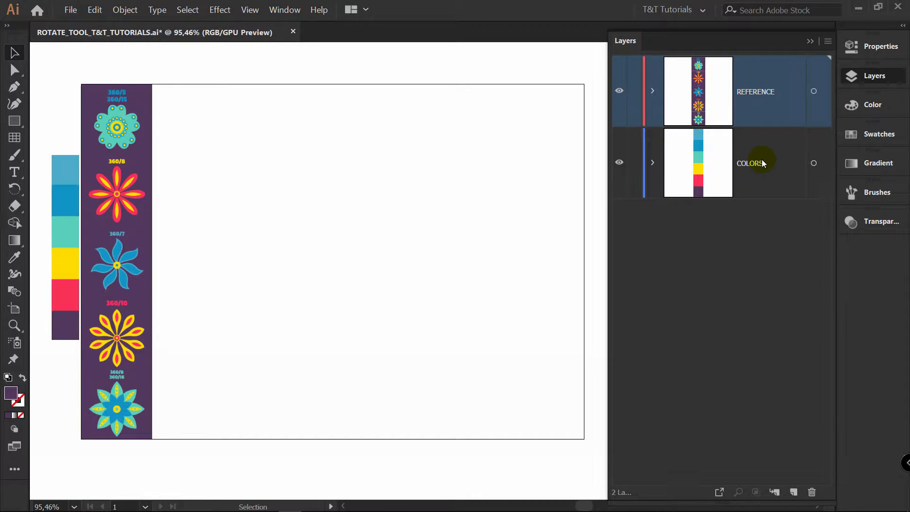
Add a new layer above REFERENCE and name it BACKGROUND.
click(795, 493)
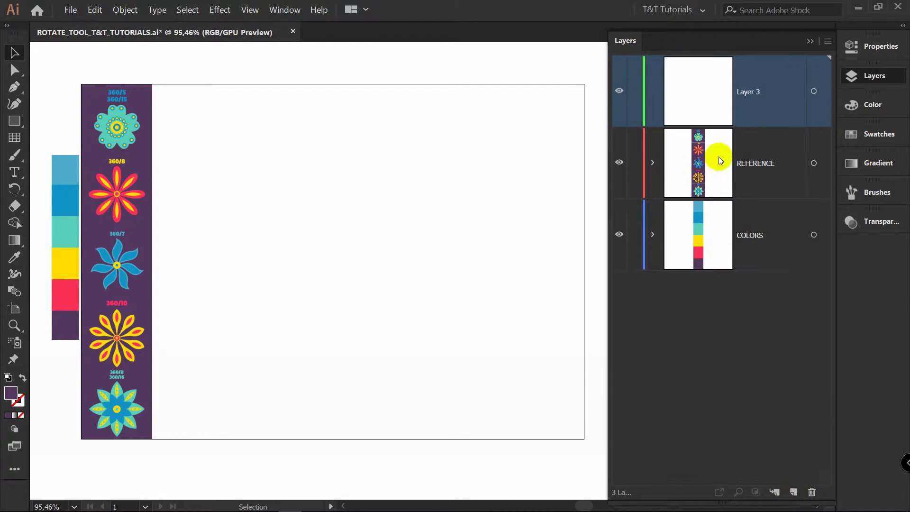
double_click(759, 90)
text(BACKGROUND)
key(Return)
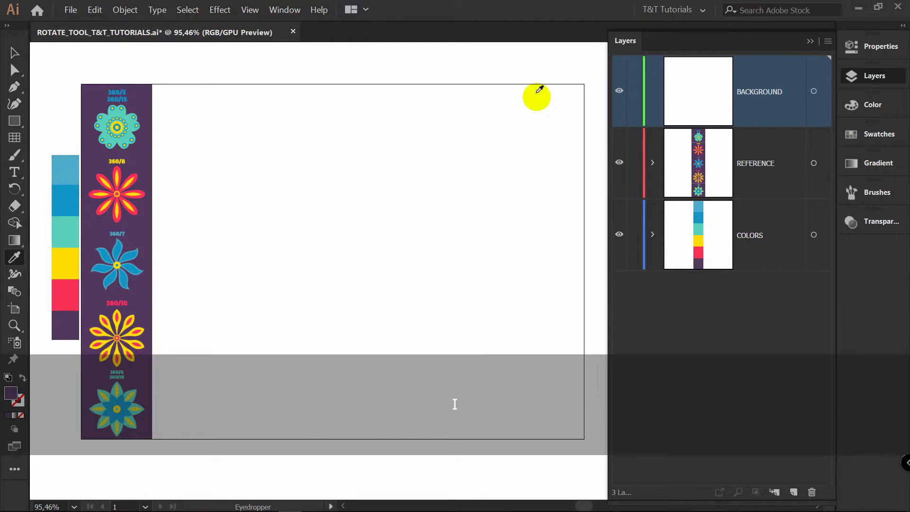
Sample the dark purple swatch, fill the white area of the artboard with a rectangle and lock the BACKGROUND layer.
click(63, 322)
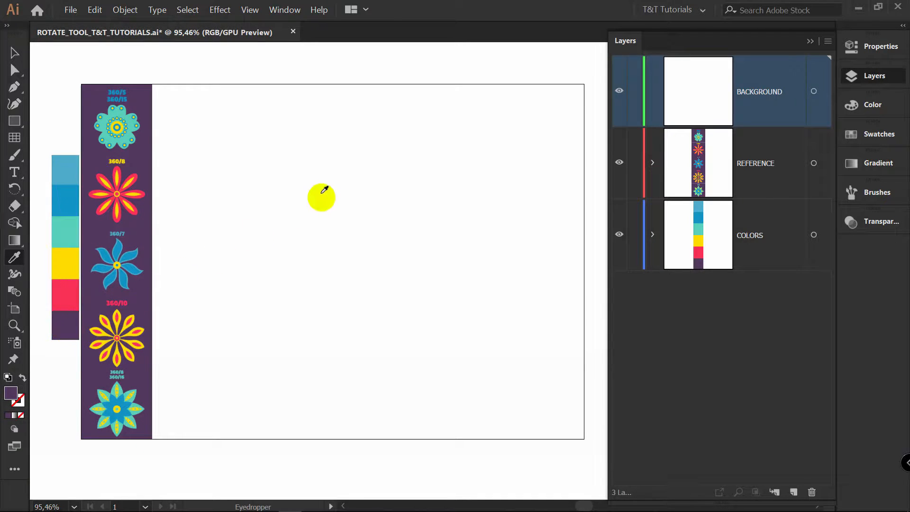
key(m)
drag(152, 84, 584, 439)
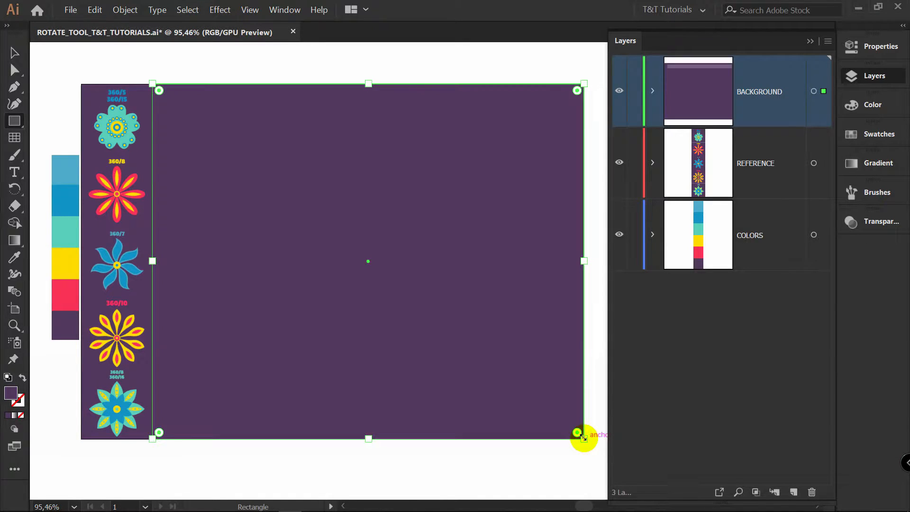
click(635, 95)
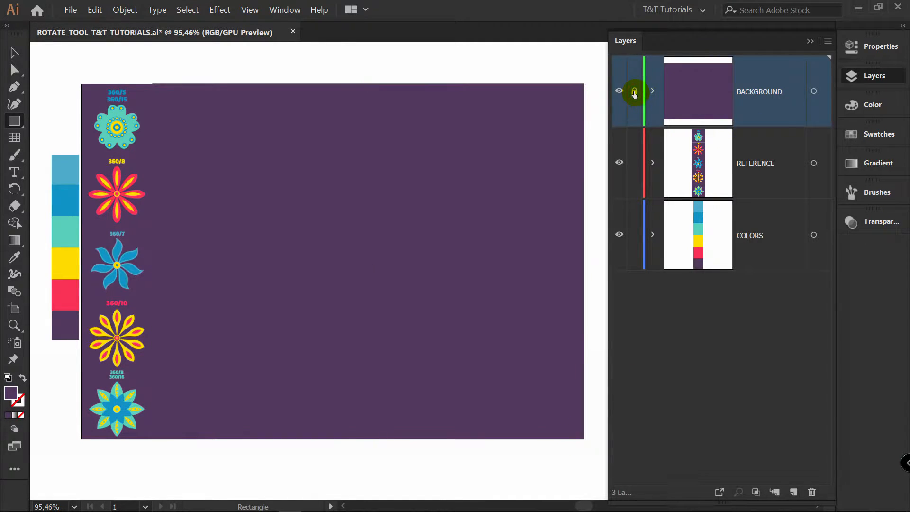
Add a new layer above BACKGROUND and name it NO_1.
key(v)
key(ctrl+0)
click(794, 491)
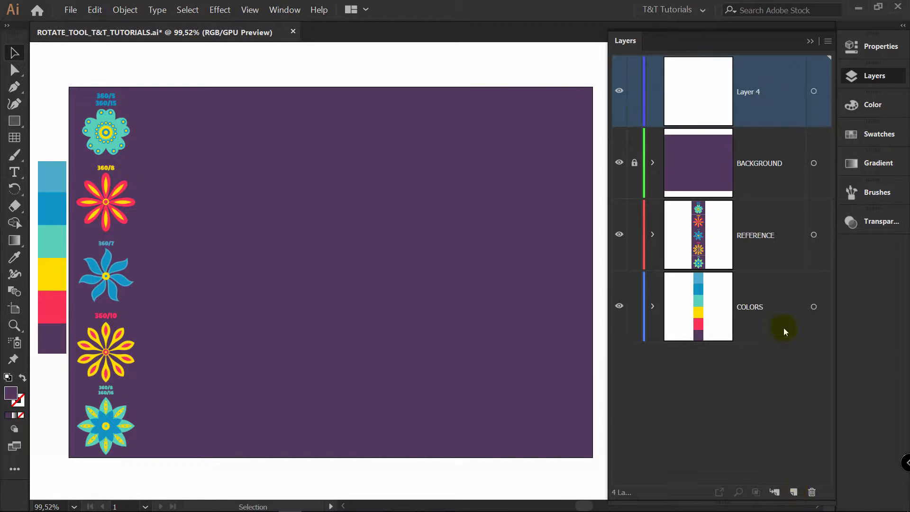
double_click(757, 93)
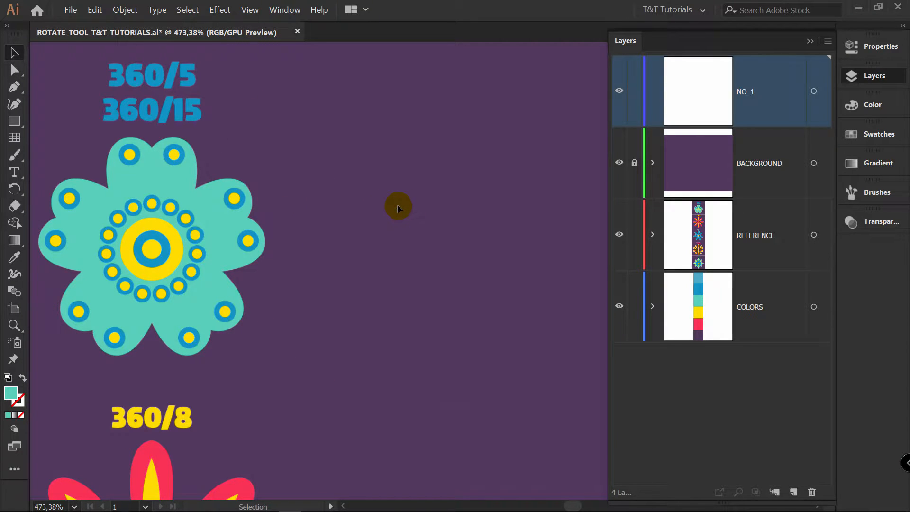
Sample the reference flower's teal fill and draw the curved outer edge of a half petal beside it with the Pen tool.
key(i)
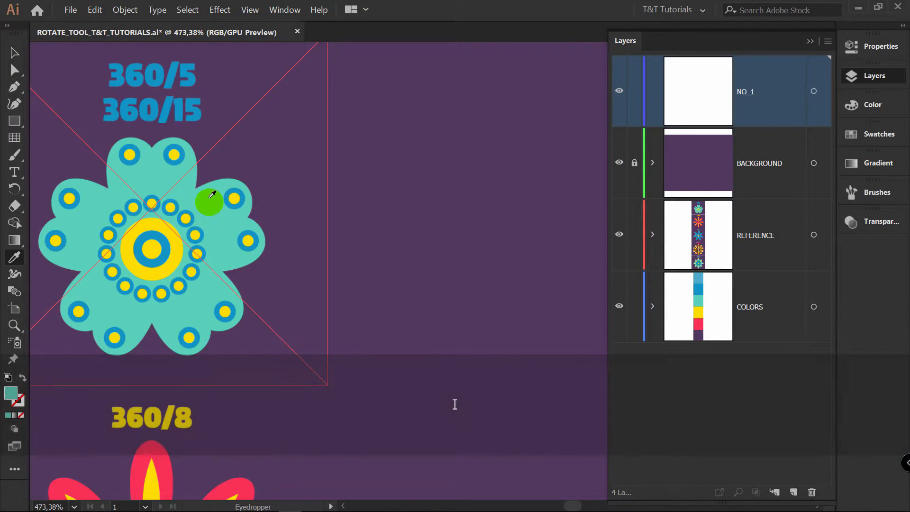
key(p)
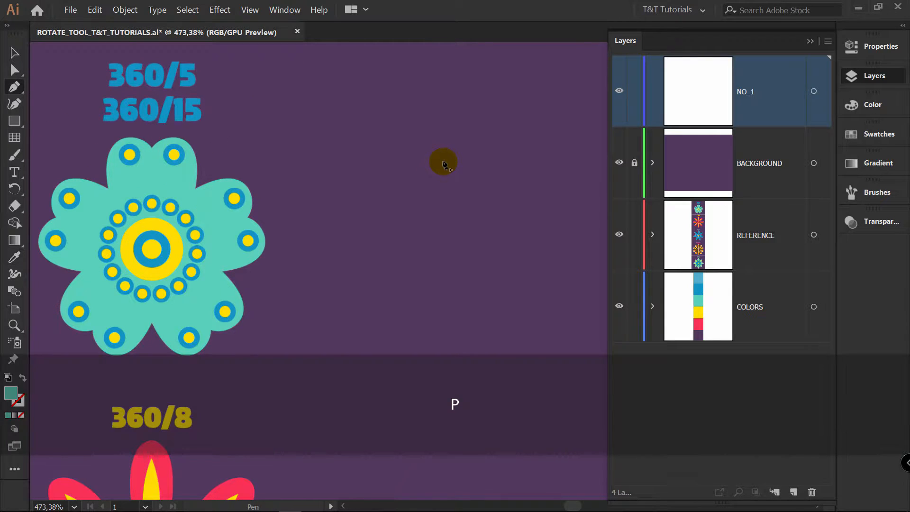
drag(462, 185, 460, 165)
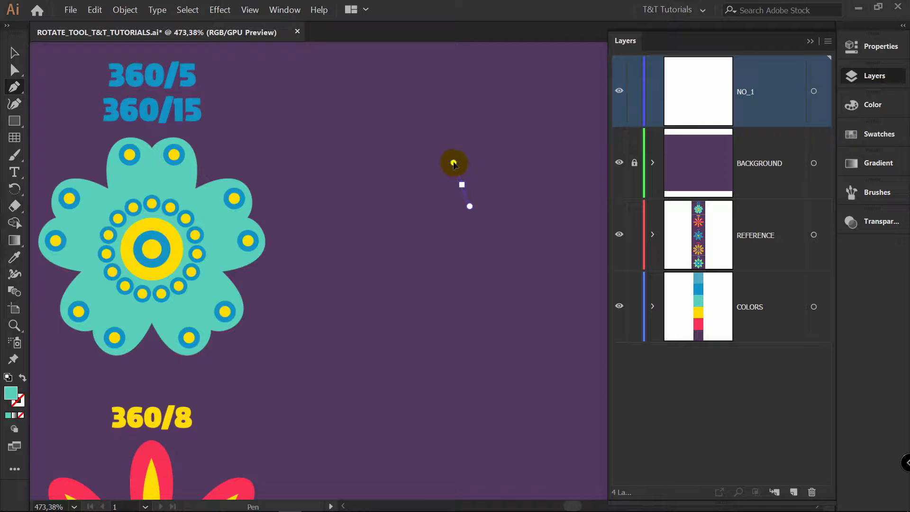
drag(450, 160, 451, 159)
mouse_move(392, 297)
mouse_down()
mouse_move(393, 472)
mouse_move(394, 297)
mouse_up()
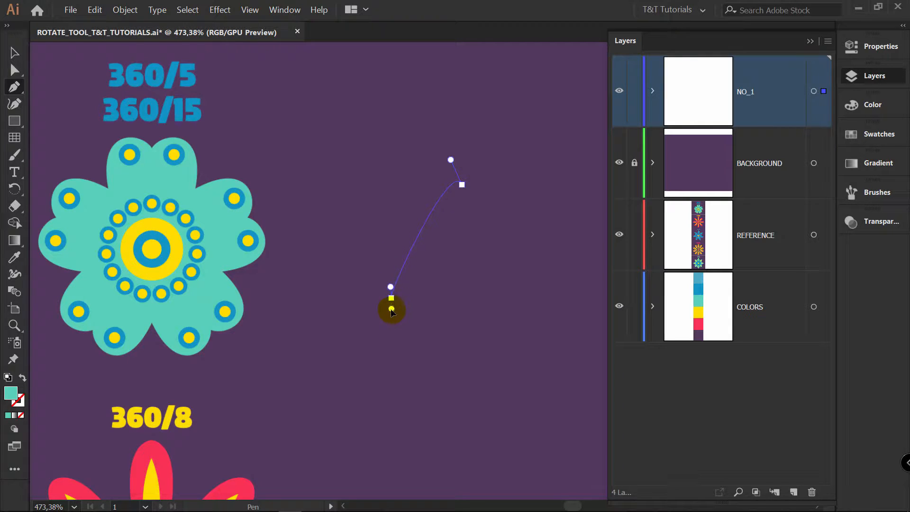
key(shift)
drag(391, 318, 391, 329)
key(alt)
drag(391, 266, 390, 173)
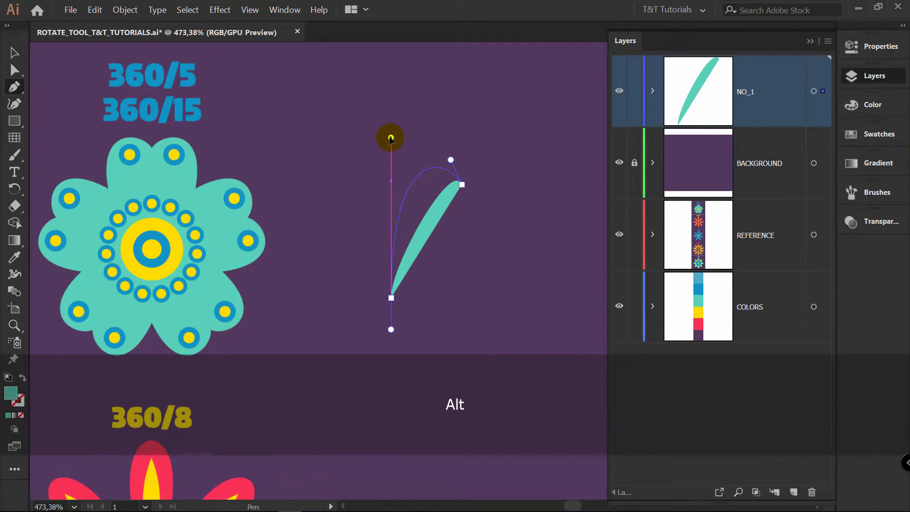
drag(390, 131, 390, 131)
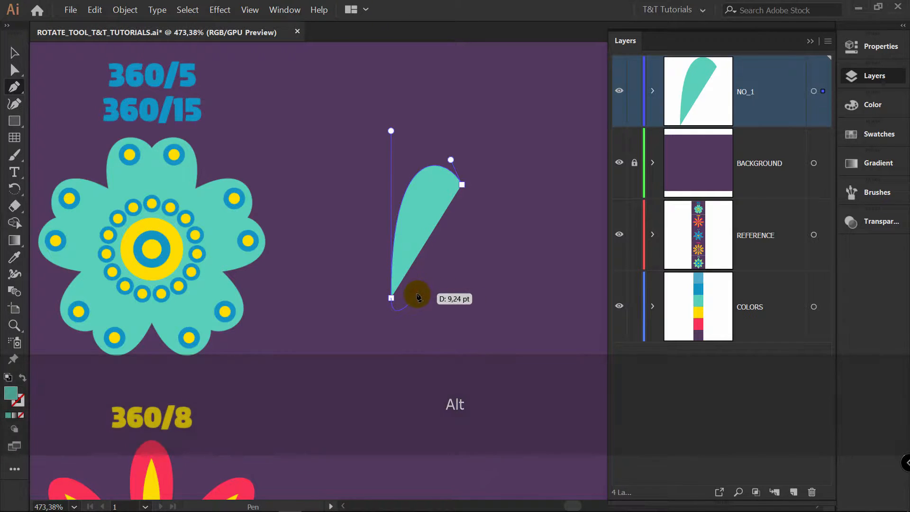
Close the half petal with a straight horizontal base about 24 pt long and a vertical inner edge.
drag(391, 297, 404, 299)
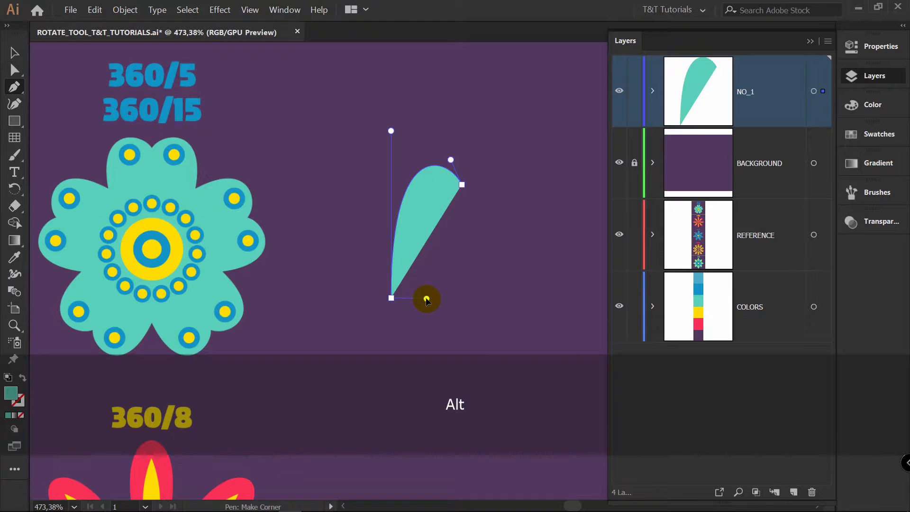
drag(437, 292, 439, 294)
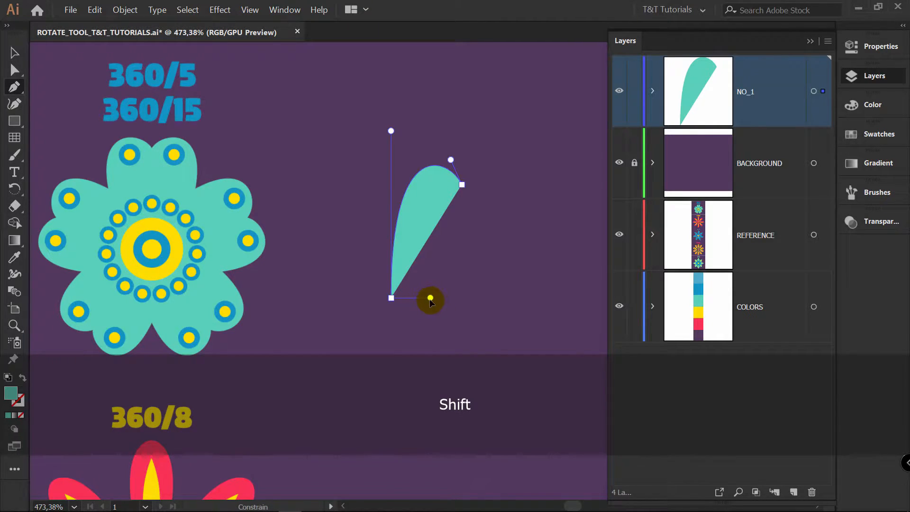
drag(430, 298, 431, 298)
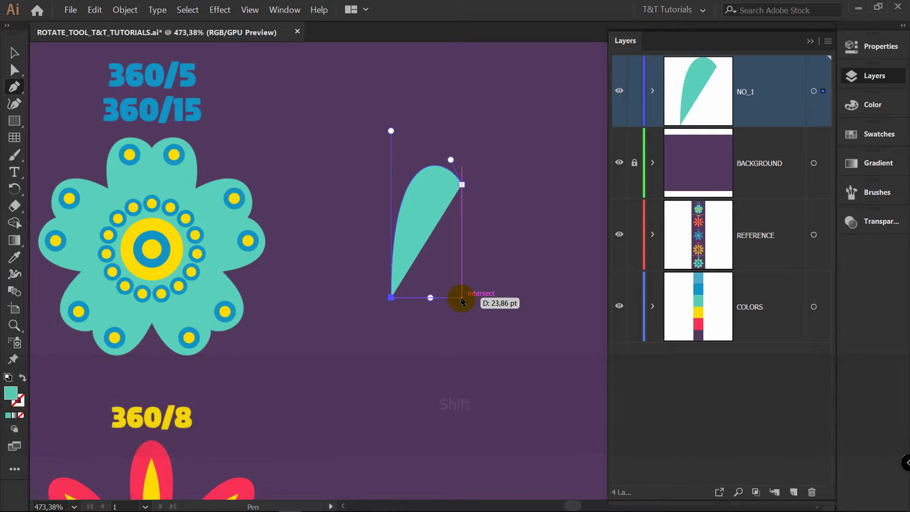
click(461, 298)
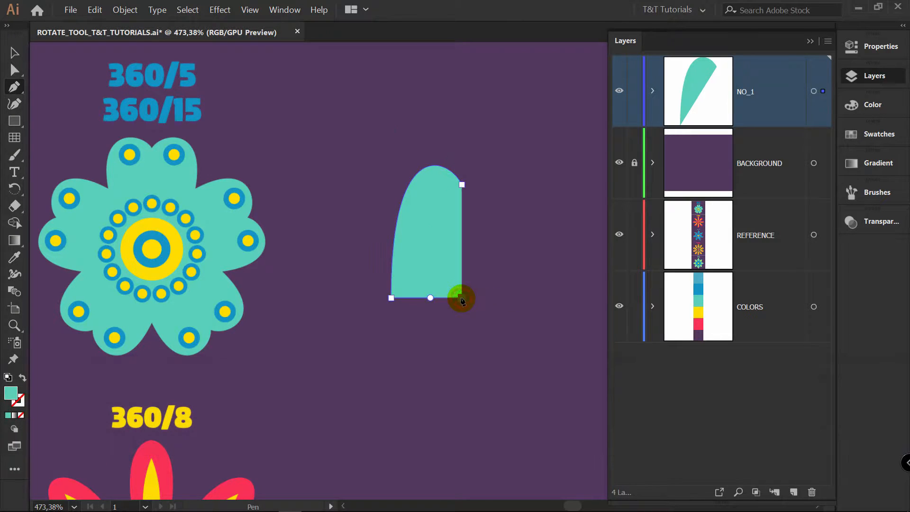
click(462, 184)
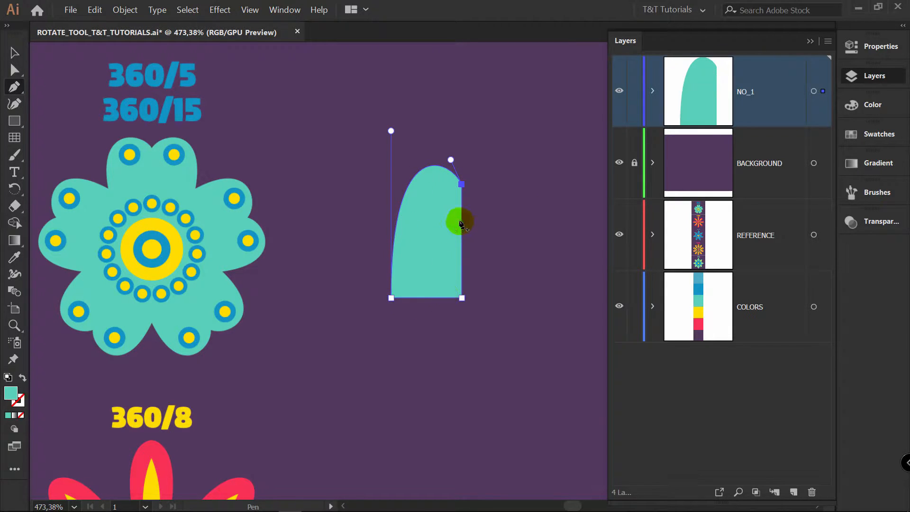
Reshape the half petal with a narrower base, a lower top anchor and a fuller outward-bulging outer curve.
key(a)
click(392, 298)
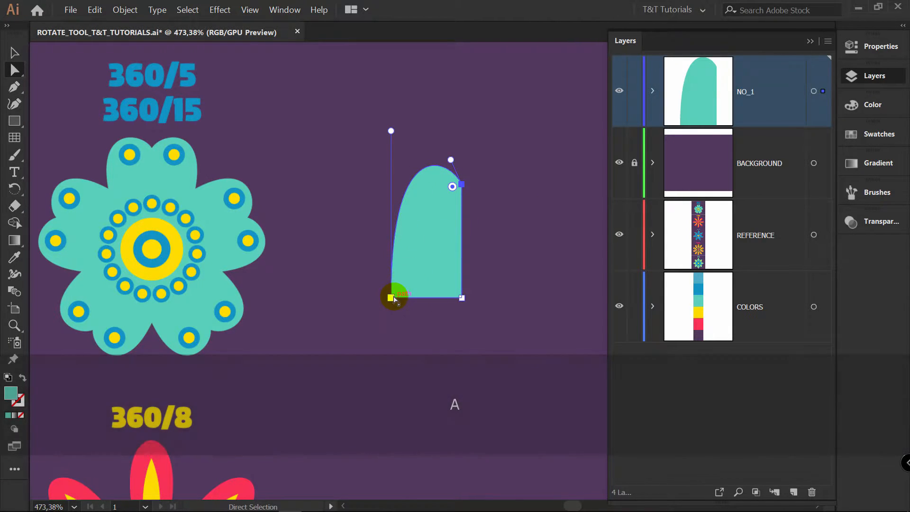
drag(394, 304, 411, 297)
drag(459, 190, 459, 199)
mouse_move(411, 135)
mouse_down()
mouse_move(411, 168)
mouse_move(411, 157)
mouse_move(386, 141)
mouse_move(410, 142)
mouse_move(401, 144)
mouse_up()
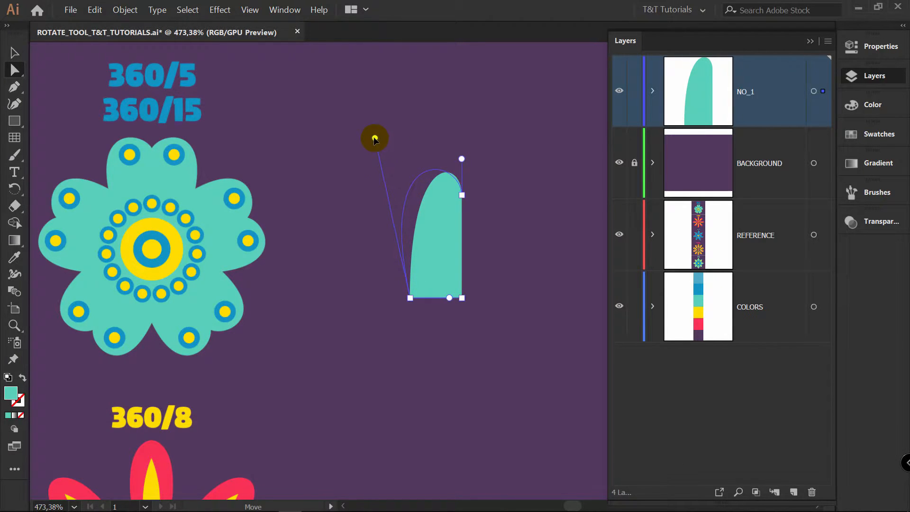
drag(374, 136, 358, 138)
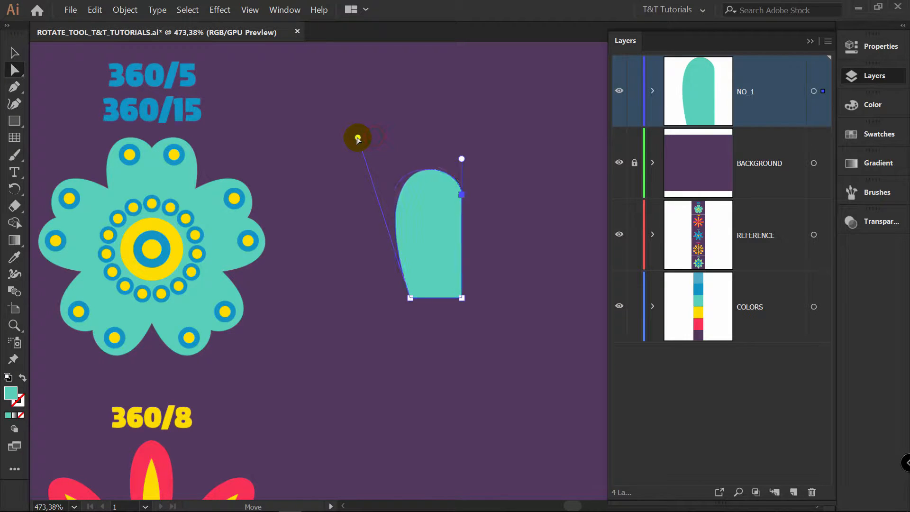
click(517, 163)
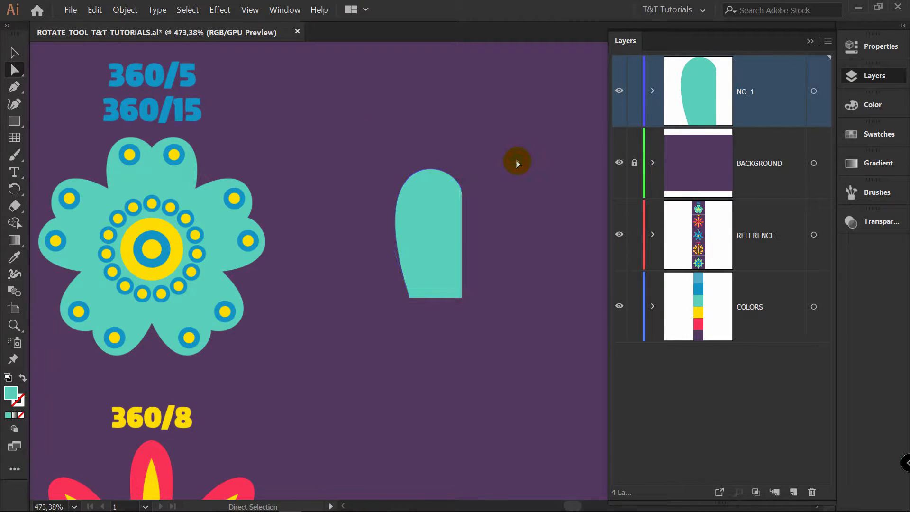
Reflect a copy of the half petal across a vertical axis through the top anchor of its straight inner edge.
key(v)
click(429, 199)
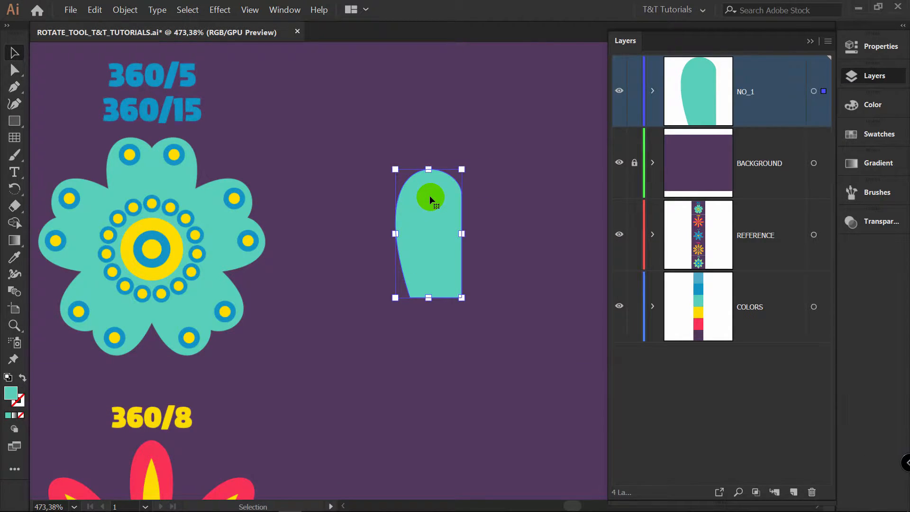
key(o)
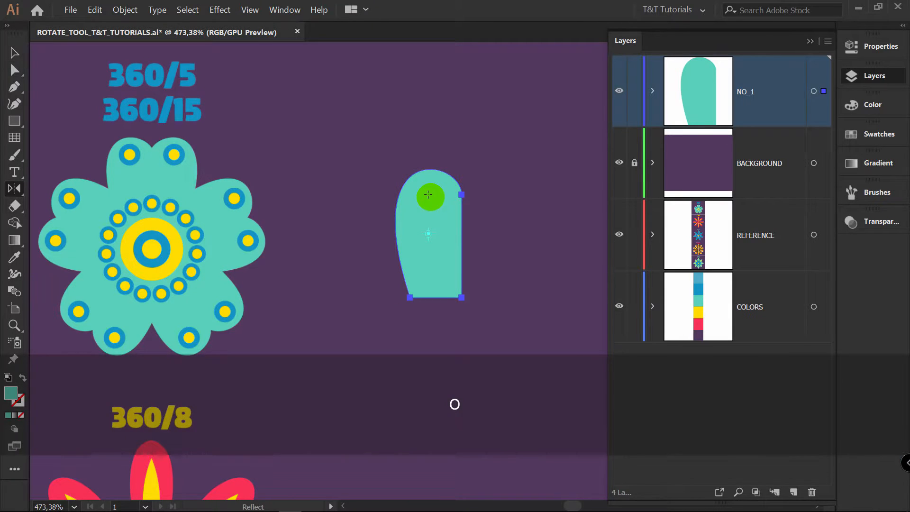
key(alt)
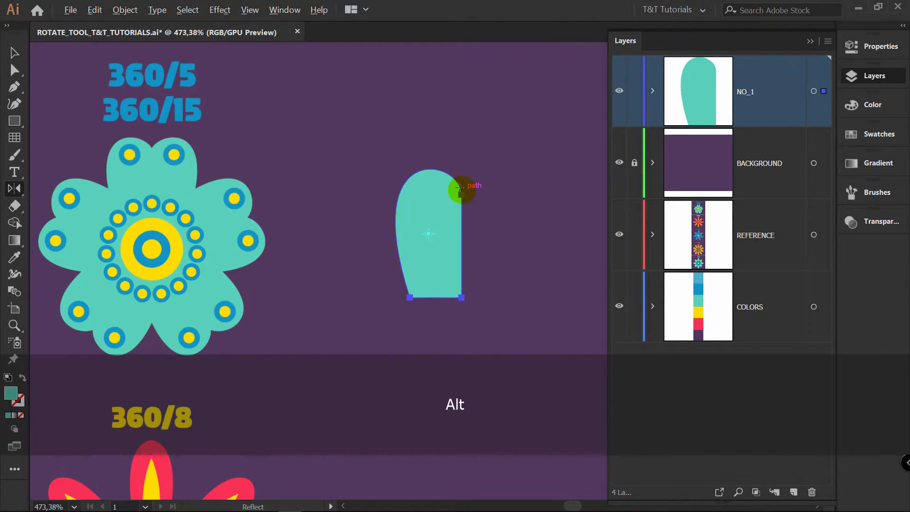
alt+click(460, 193)
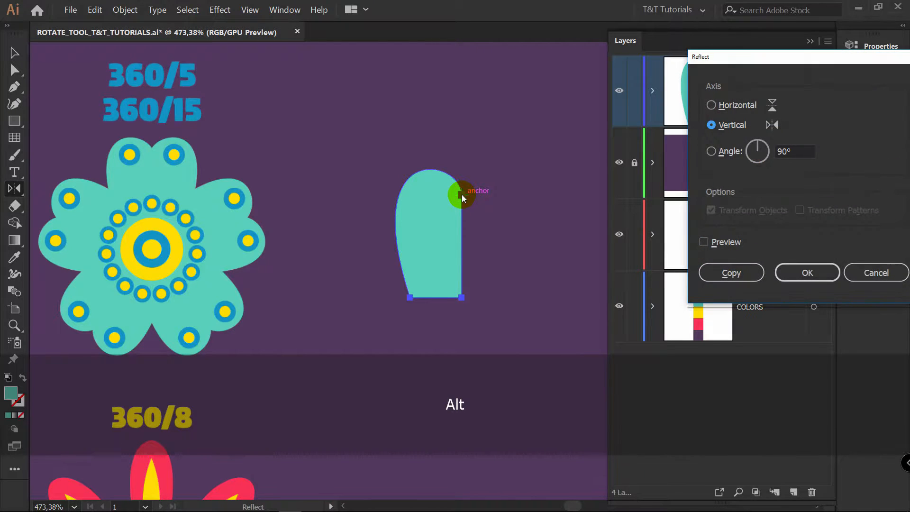
click(718, 243)
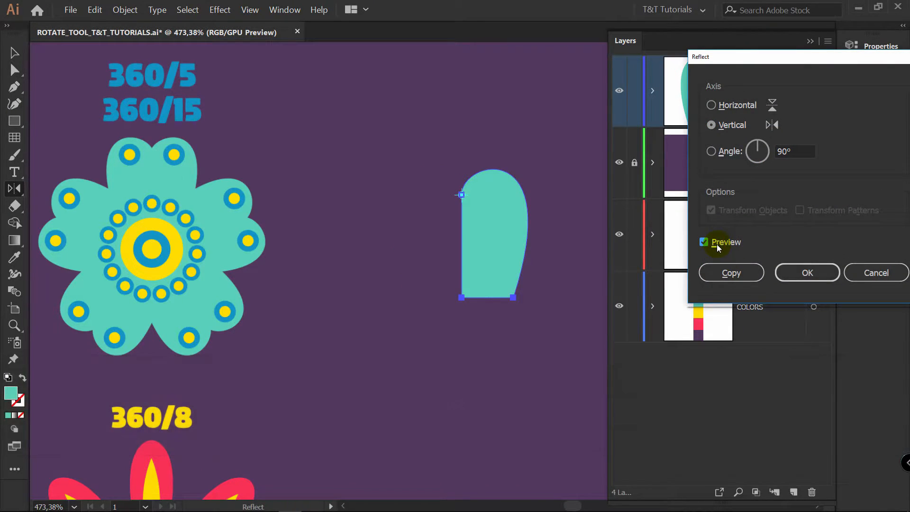
click(738, 273)
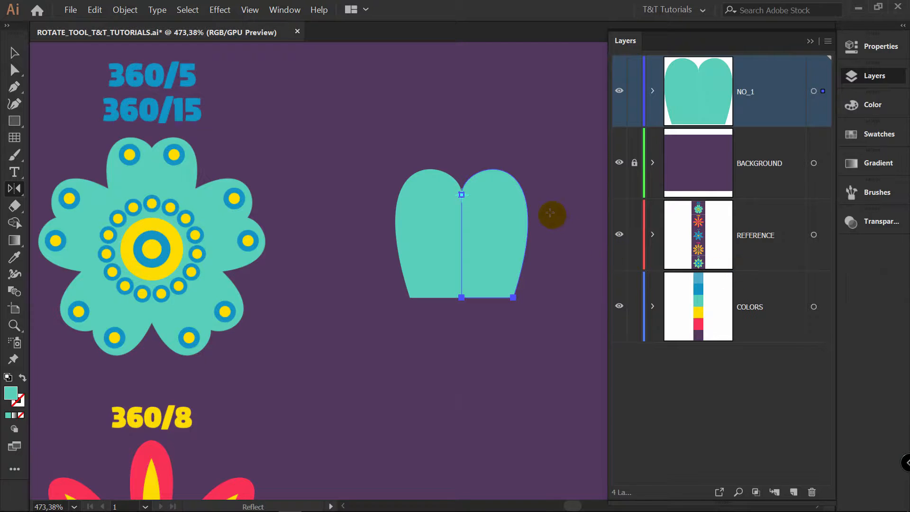
Select both petal halves and unite them into a single two-lobed petal shape.
key(v)
drag(563, 174, 370, 309)
click(881, 46)
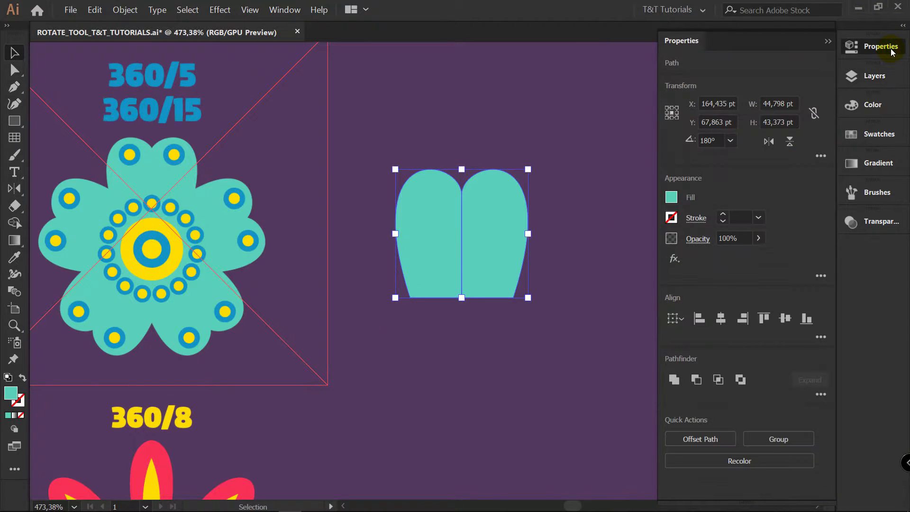
click(674, 380)
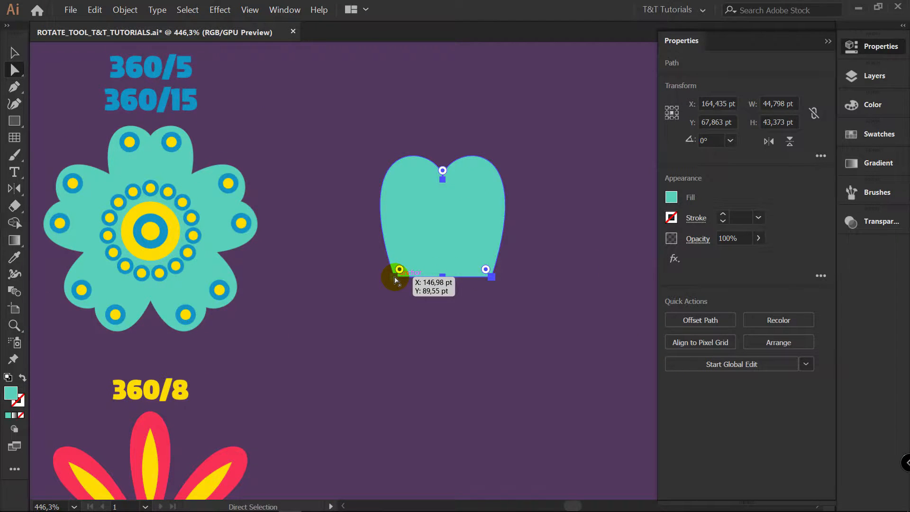
Narrow the united petal's base by nudging its two lower corner anchors inward 3 pt each.
click(394, 276)
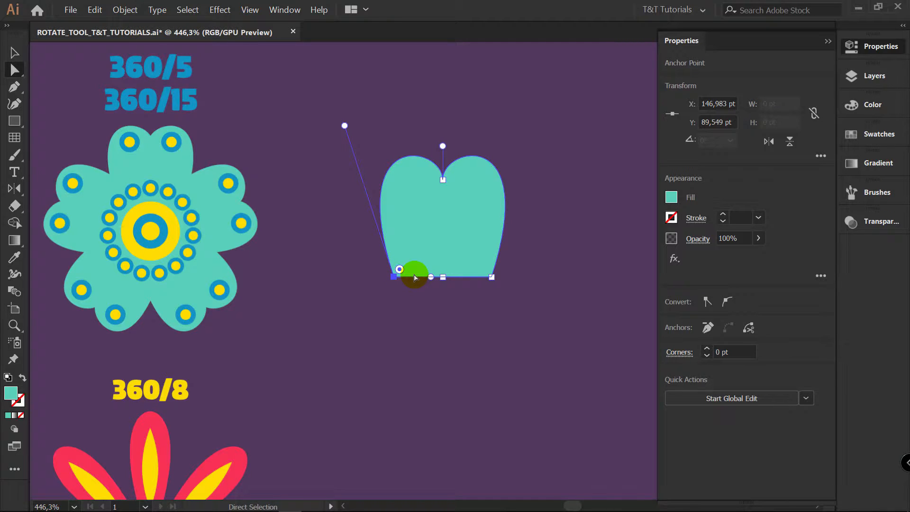
key(Right)
key(Right)
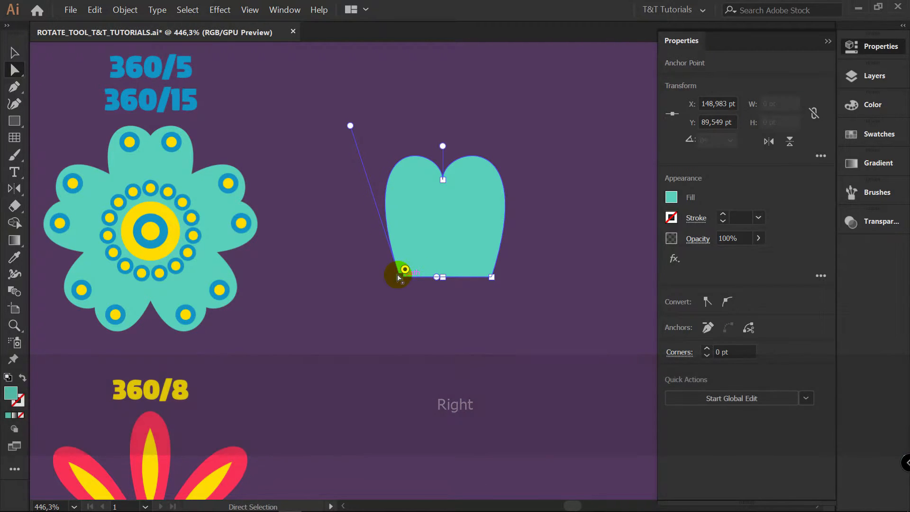
key(Right)
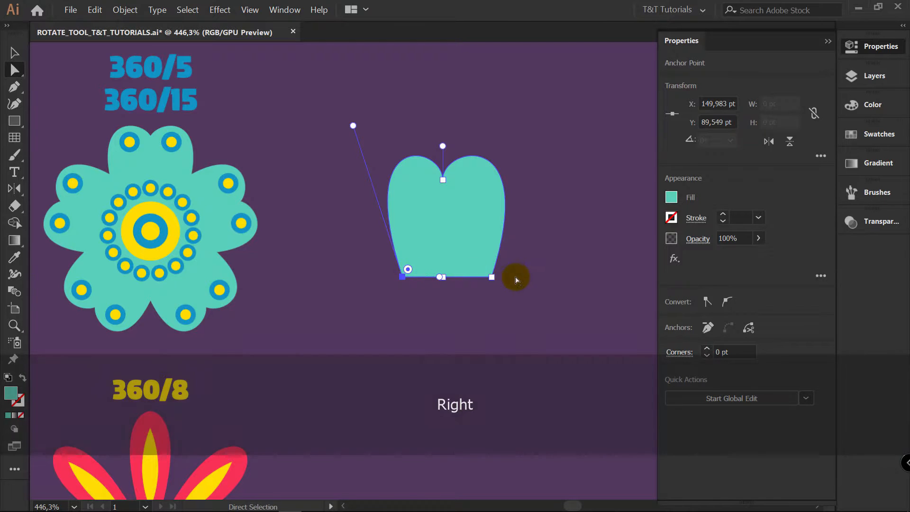
click(492, 278)
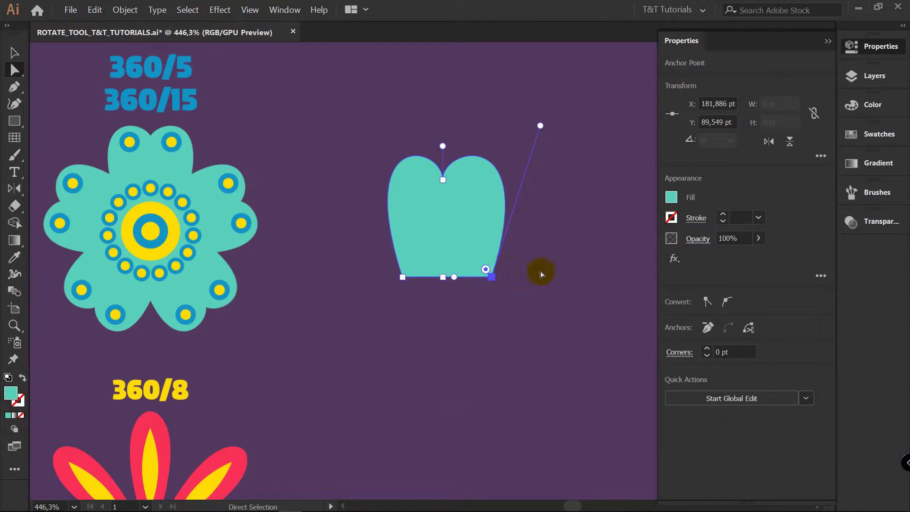
key(Left)
key(Left)
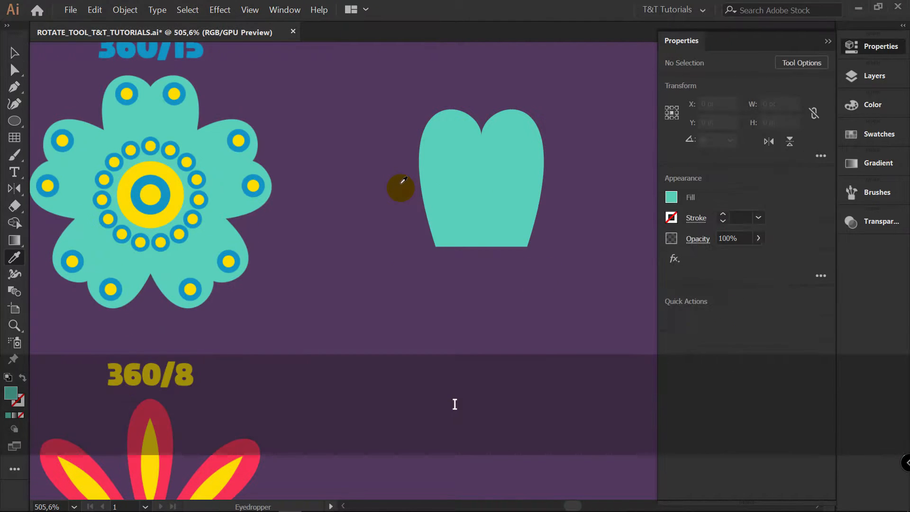
Sample the reference flower's yellow and draw a perfect circle about 27.7 pt wide below the petal.
click(149, 168)
key(l)
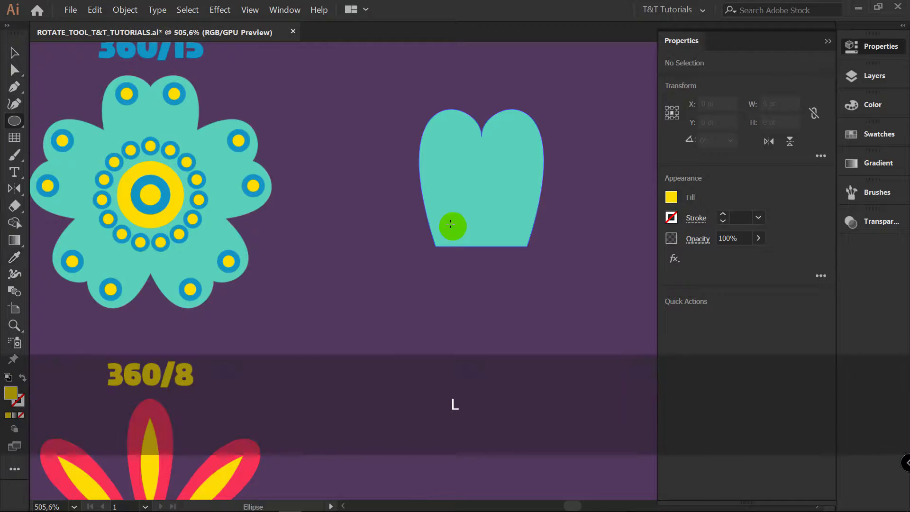
drag(378, 252, 463, 318)
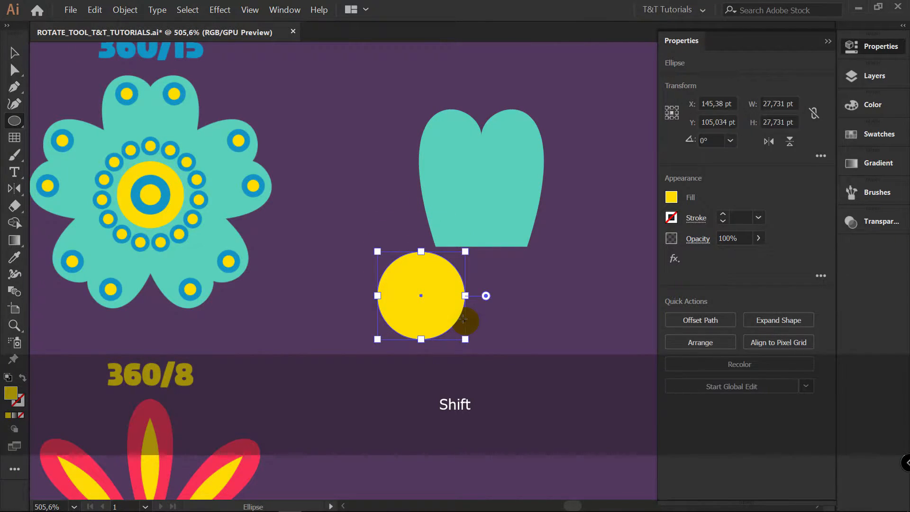
Paste a copy of the yellow circle in front, shrink it concentrically to about 16 pt and fill it with the reference blue.
key(ctrl+c)
key(ctrl+f)
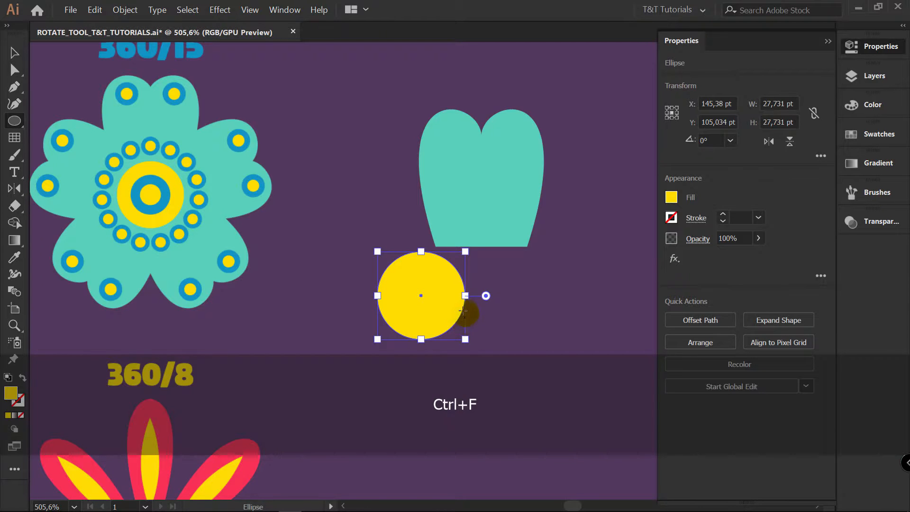
key(v)
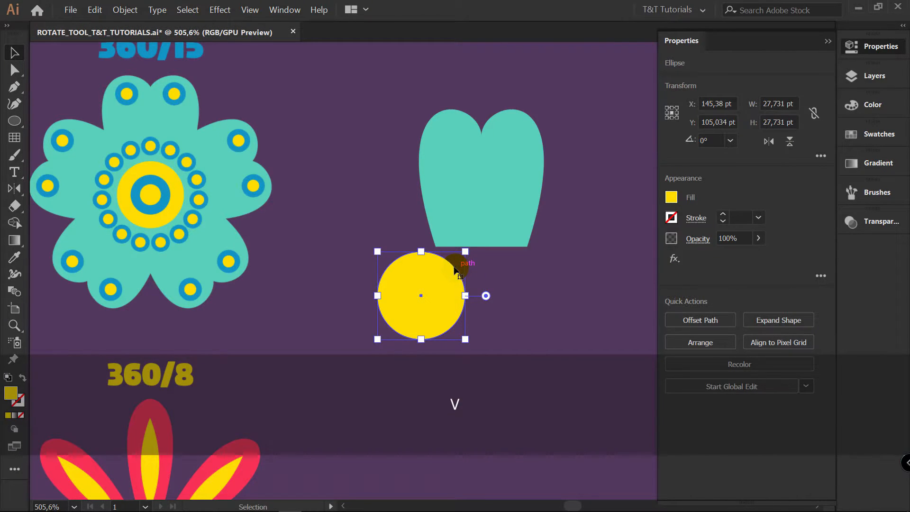
drag(467, 250, 446, 267)
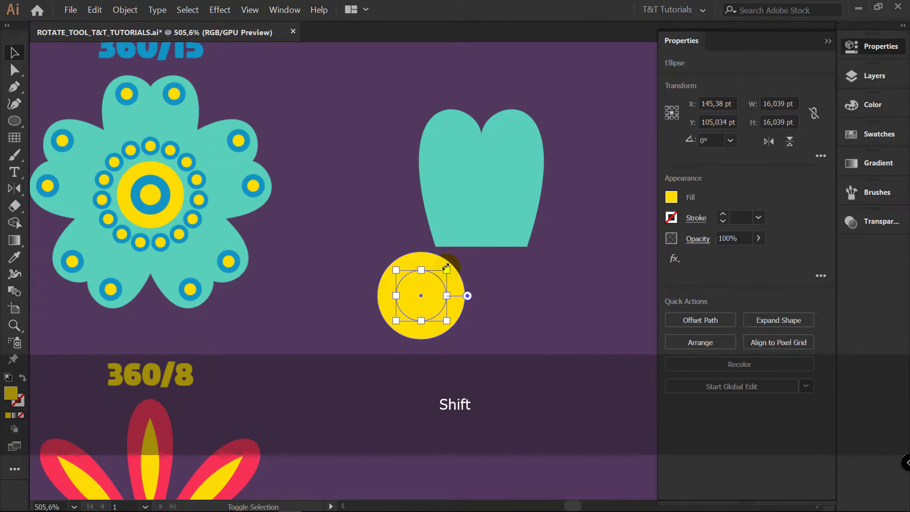
key(i)
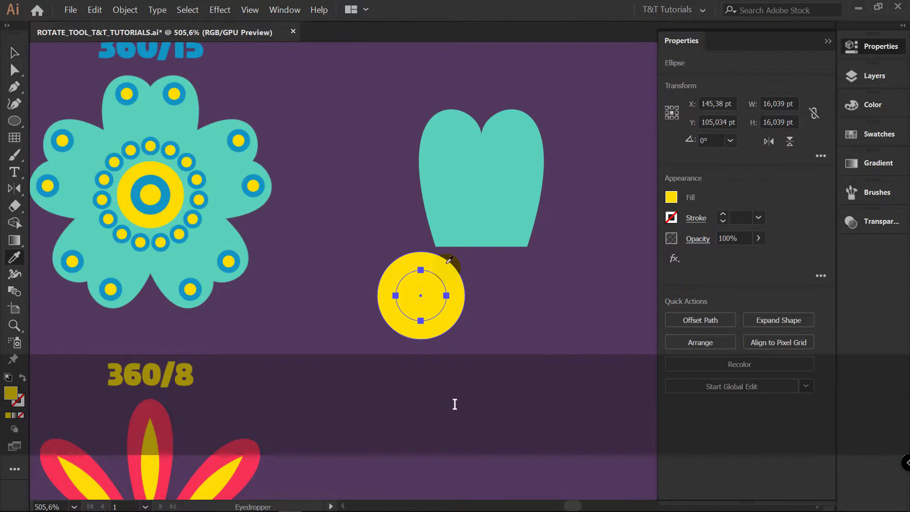
click(167, 190)
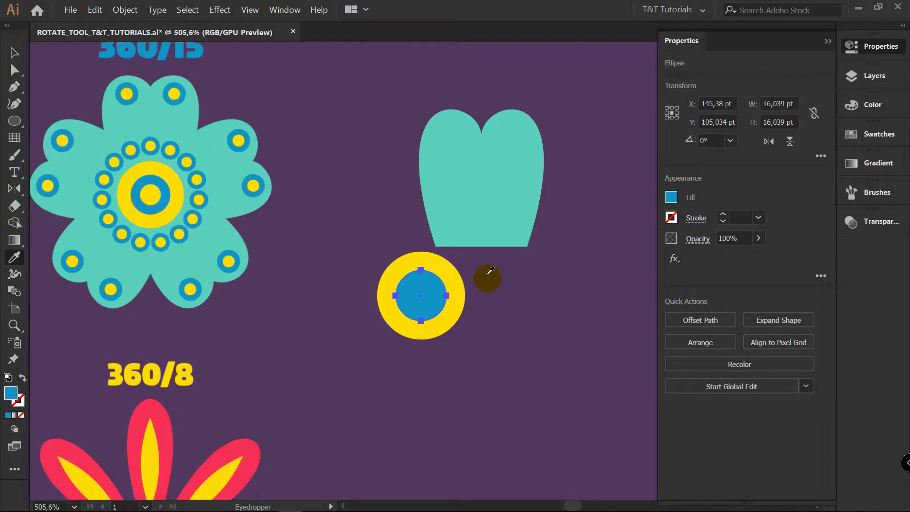
Paste a copy of the blue circle in front, shrink it concentrically to about half its size and fill it with yellow.
key(ctrl+c)
key(ctrl+f)
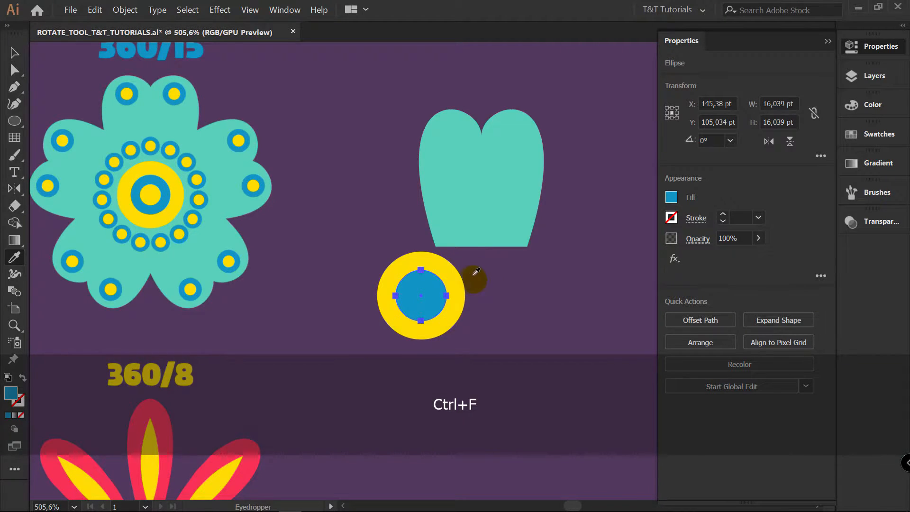
key(v)
drag(449, 271, 435, 280)
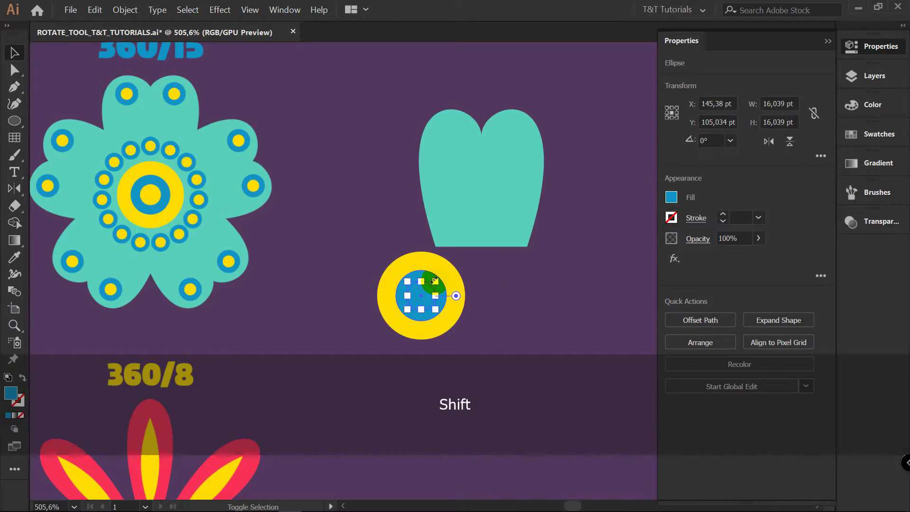
key(i)
click(441, 268)
key(v)
click(508, 275)
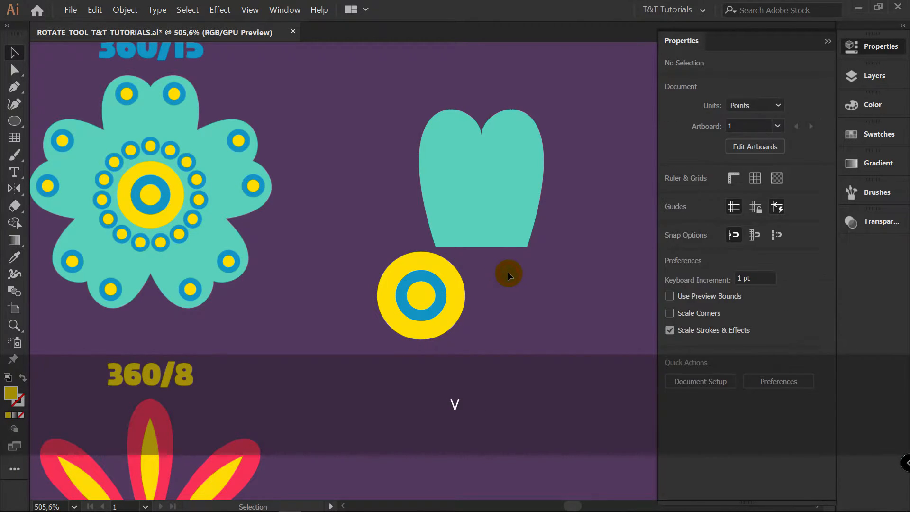
Group the three concentric circles and check the group's contents within layer NO_1.
click(477, 273)
drag(492, 271, 397, 325)
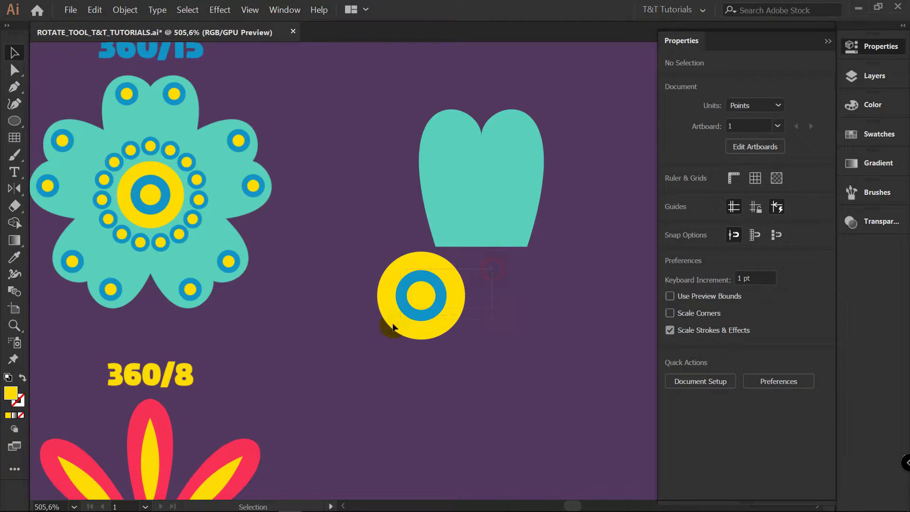
drag(352, 355, 352, 355)
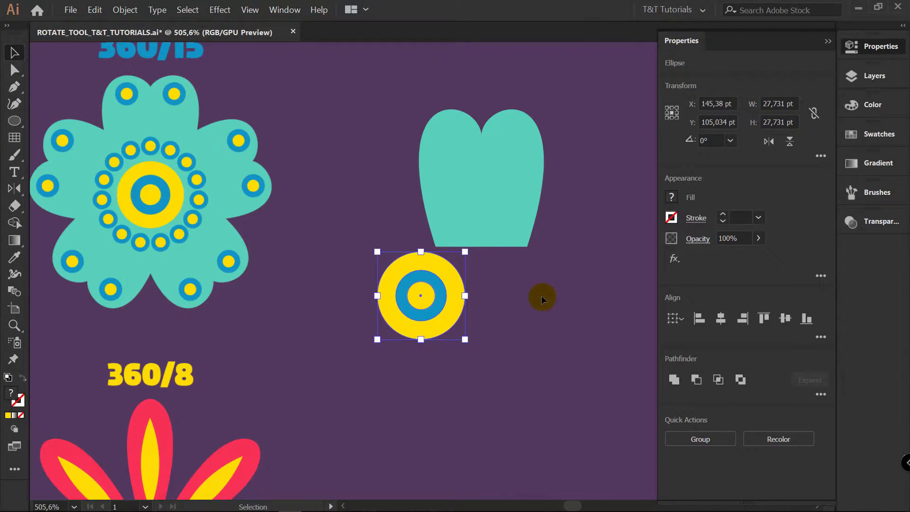
key(ctrl)
key(ctrl+g)
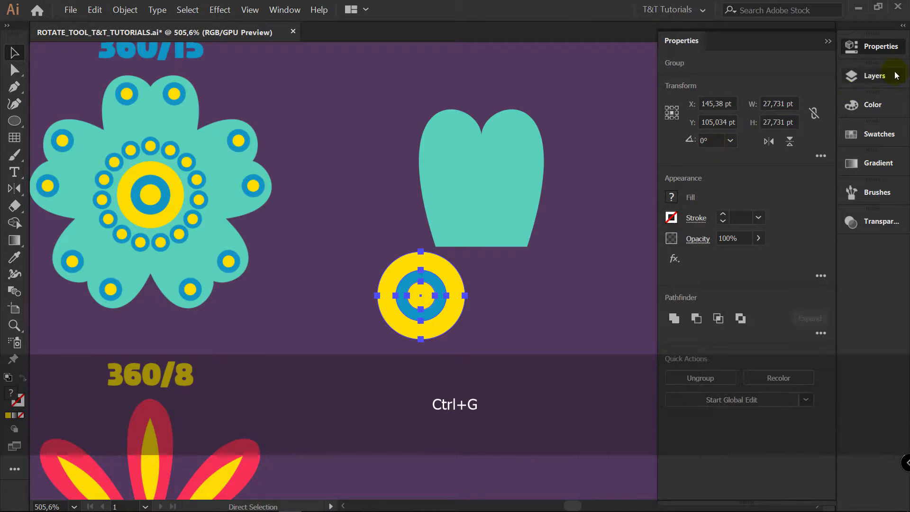
click(875, 75)
click(669, 163)
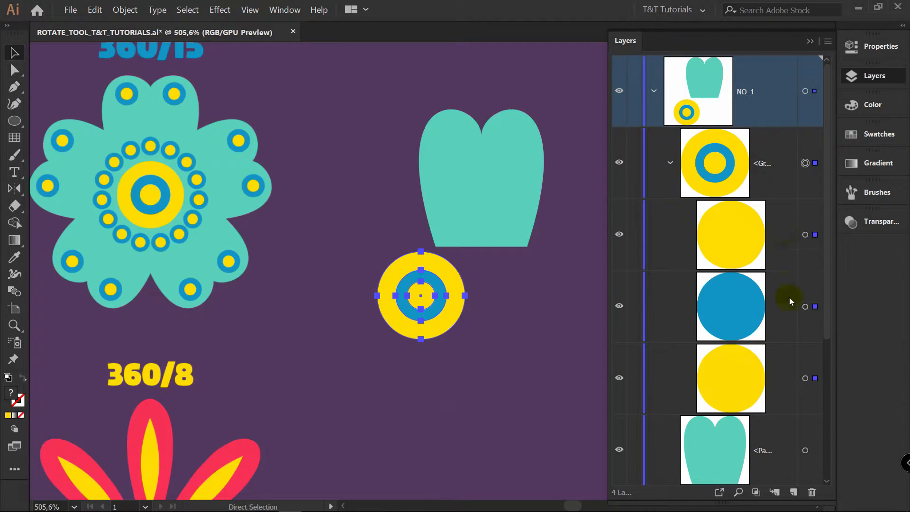
click(669, 163)
Draw a small yellow circle beside the petal's upper part and add a smaller concentric copy in front of it.
key(l)
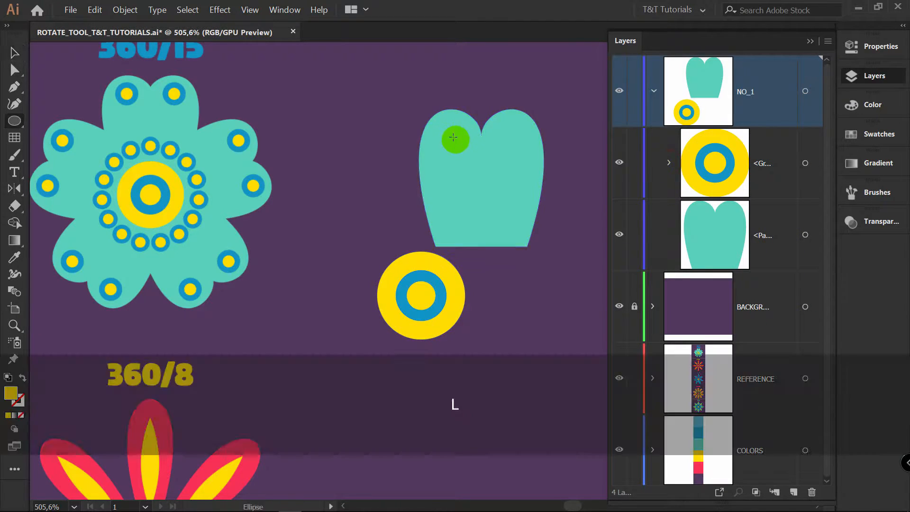
drag(352, 126, 388, 162)
key(ctrl+c)
key(ctrl+f)
drag(387, 126, 380, 127)
Fill the larger, rear circle of the small pair with the reference flower's blue.
click(397, 126)
click(384, 142)
key(i)
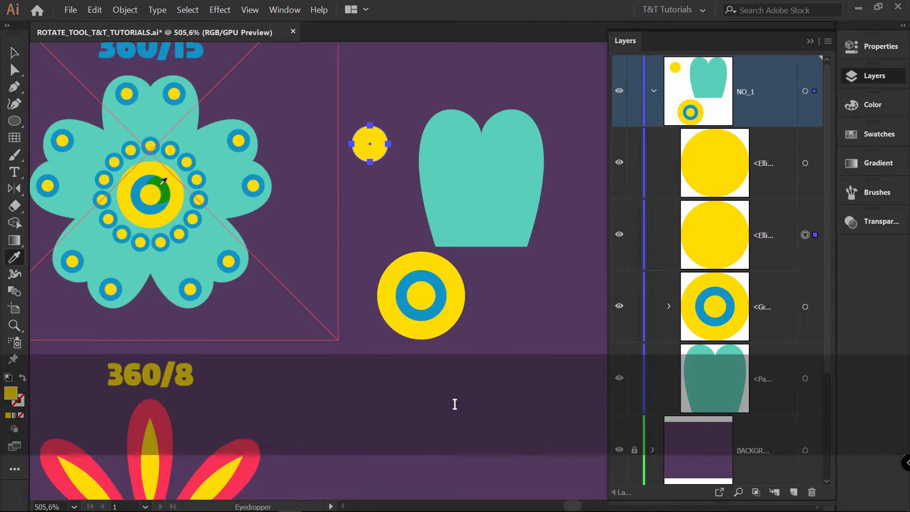
click(162, 186)
key(v)
click(412, 106)
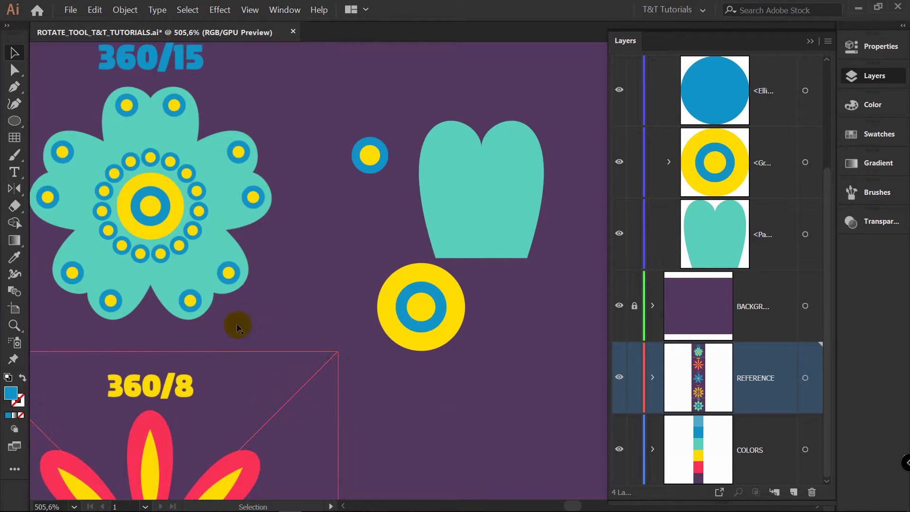
Lock the REFERENCE layer and group the small blue and yellow circles into one dot.
click(634, 377)
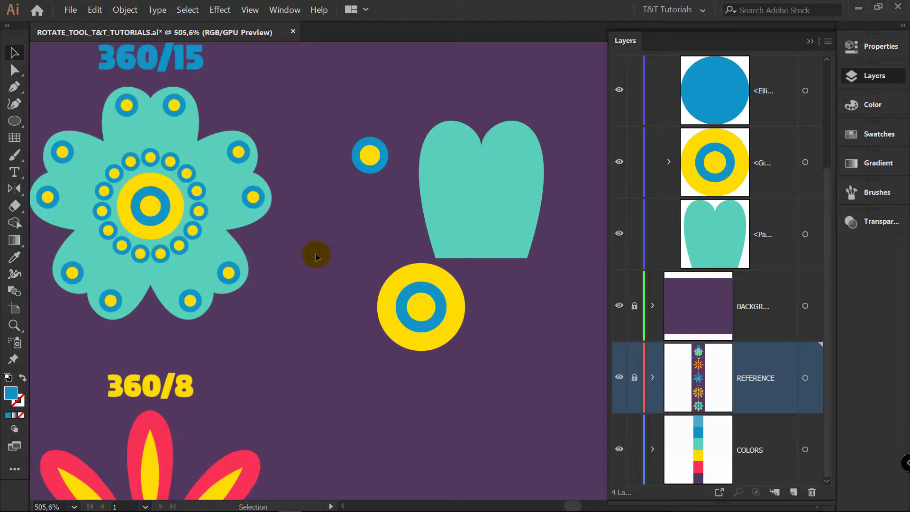
drag(347, 142, 397, 177)
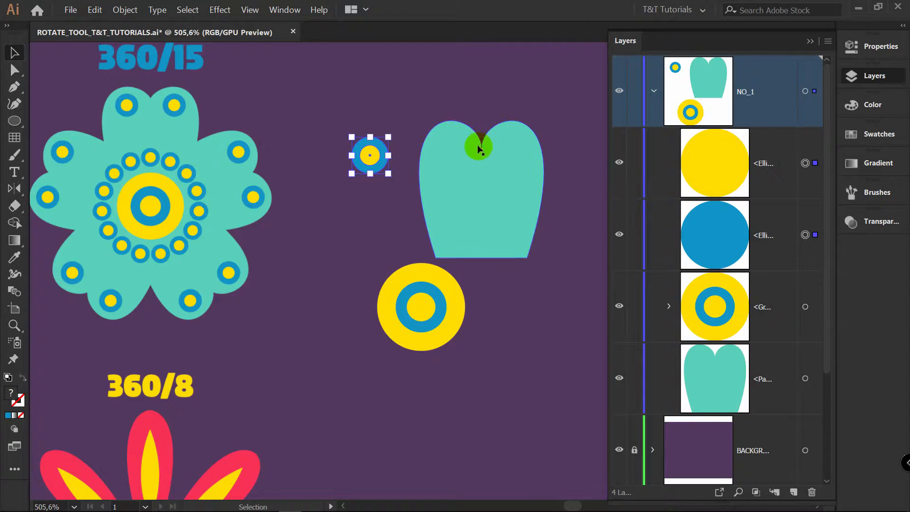
key(ctrl+g)
click(410, 99)
Place the grouped dot in the upper part of the petal's left lobe, scaled down and fine-tuned to fit.
drag(371, 161, 465, 136)
click(486, 106)
drag(512, 98, 424, 117)
key(z)
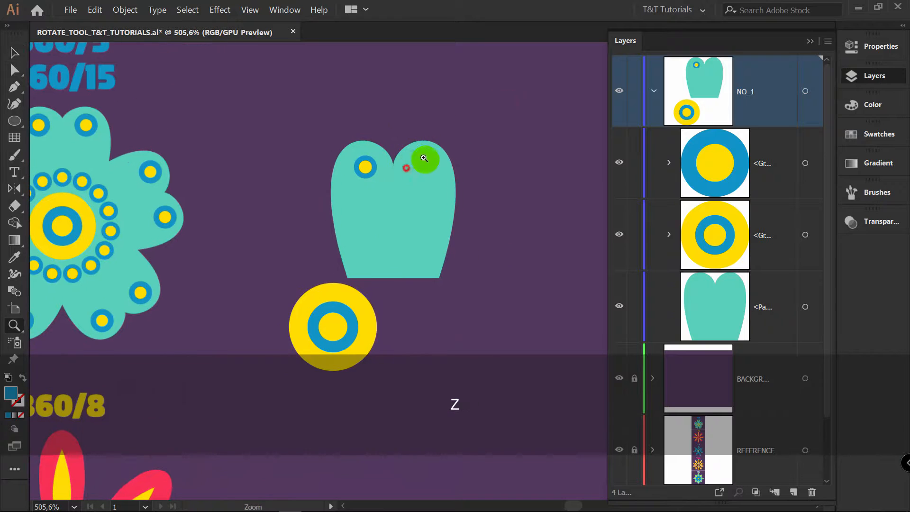
drag(409, 166, 442, 159)
key(v)
mouse_move(350, 169)
mouse_down()
mouse_move(339, 164)
mouse_move(346, 167)
mouse_up()
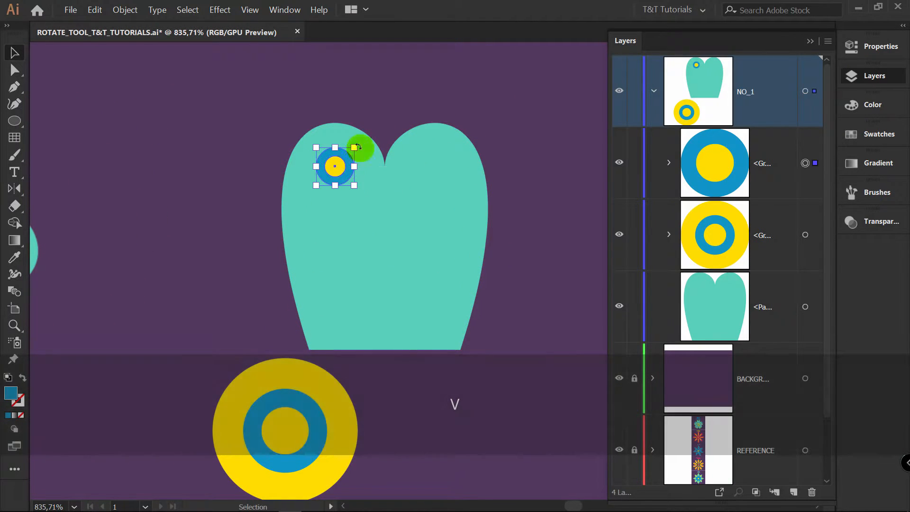
click(386, 112)
click(337, 165)
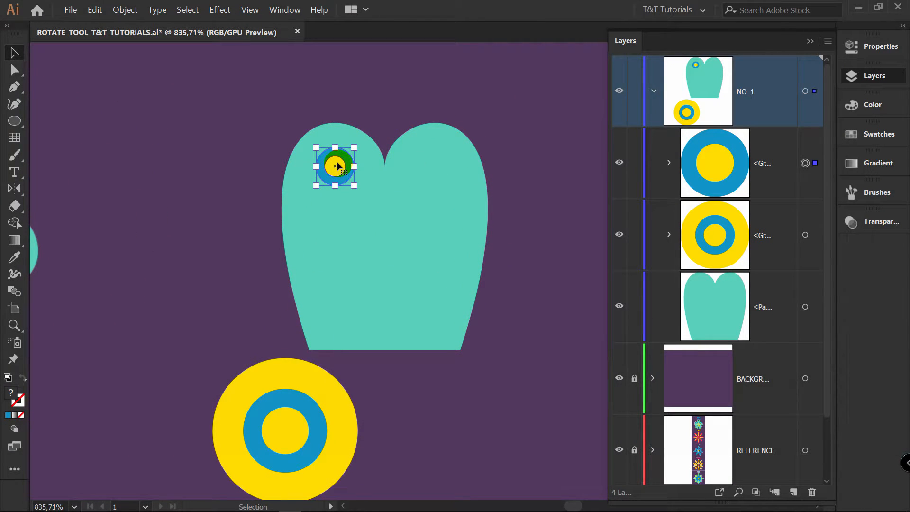
Reflect a copy of the left lobe's dot across the petal's central notch into the right lobe.
alt+shift+drag(338, 165, 429, 165)
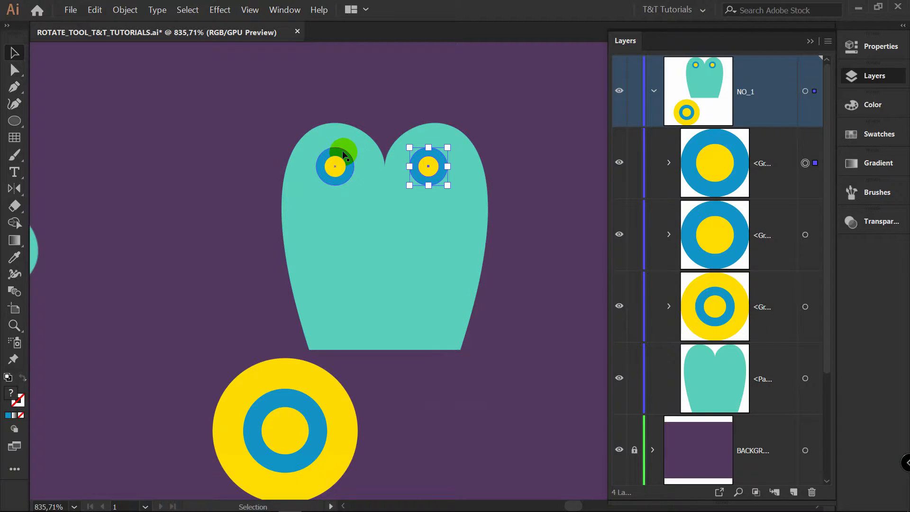
key(Delete)
click(345, 163)
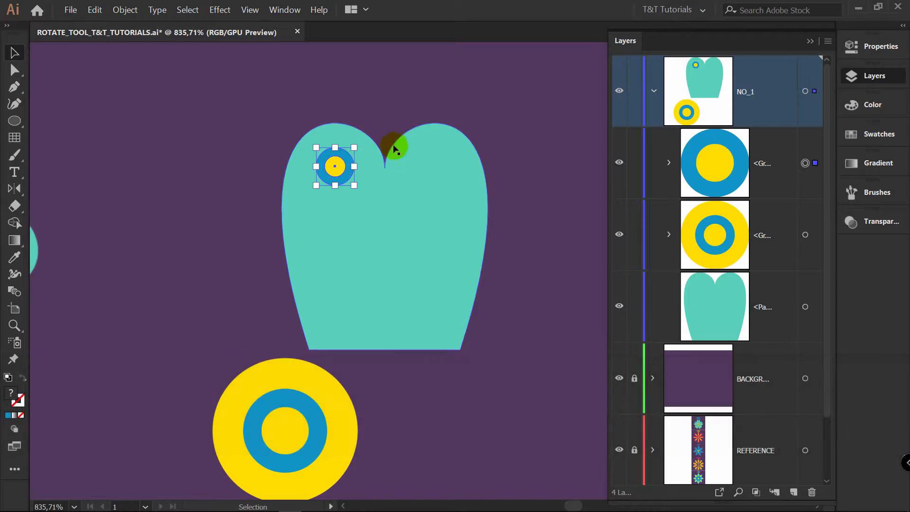
key(o)
key(alt)
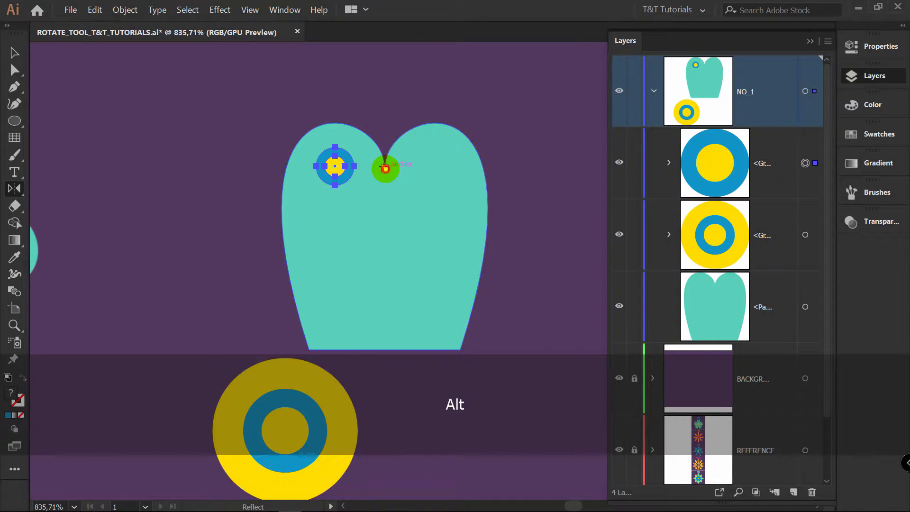
alt+click(385, 168)
click(740, 272)
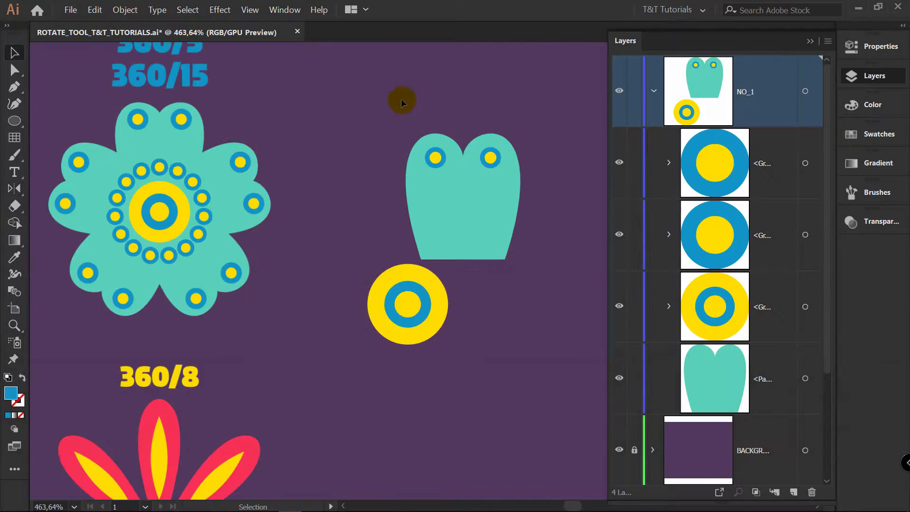
Group the petal with its two dots and center the large concentric circles on the petal's bottom edge.
drag(390, 100, 550, 203)
key(ctrl+g)
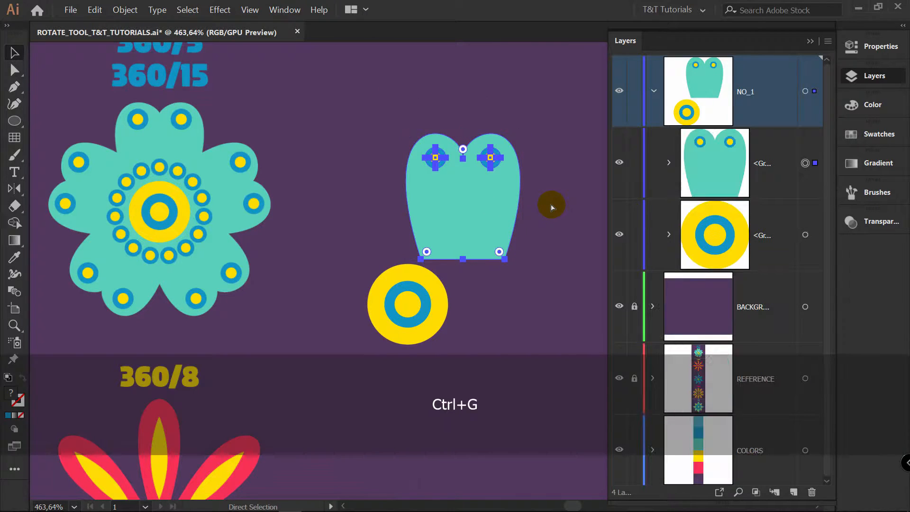
drag(433, 305, 475, 271)
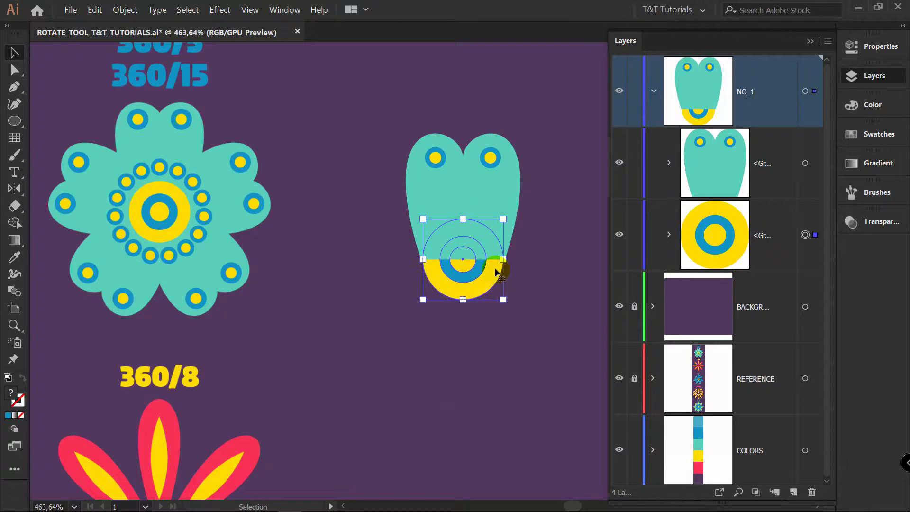
Bring the large concentric circles in front of the petal.
right_click(474, 271)
mouse_move(499, 377)
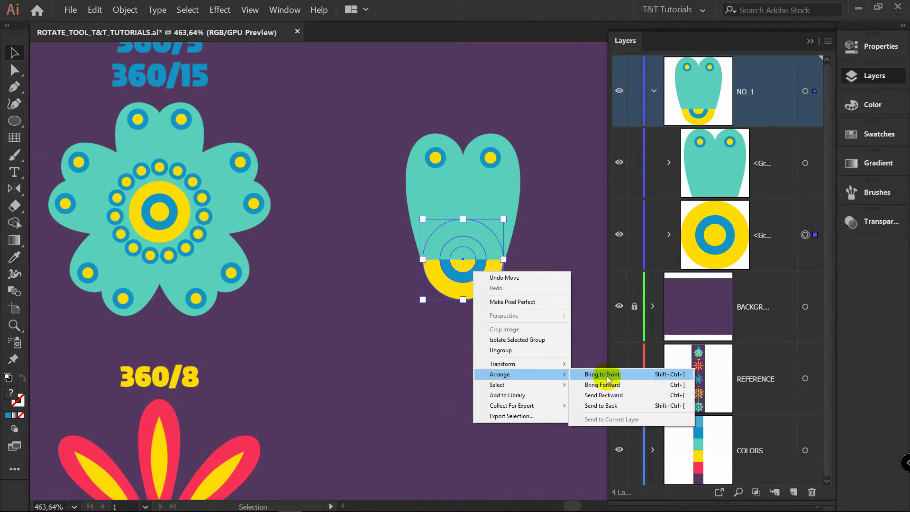
click(603, 374)
click(533, 289)
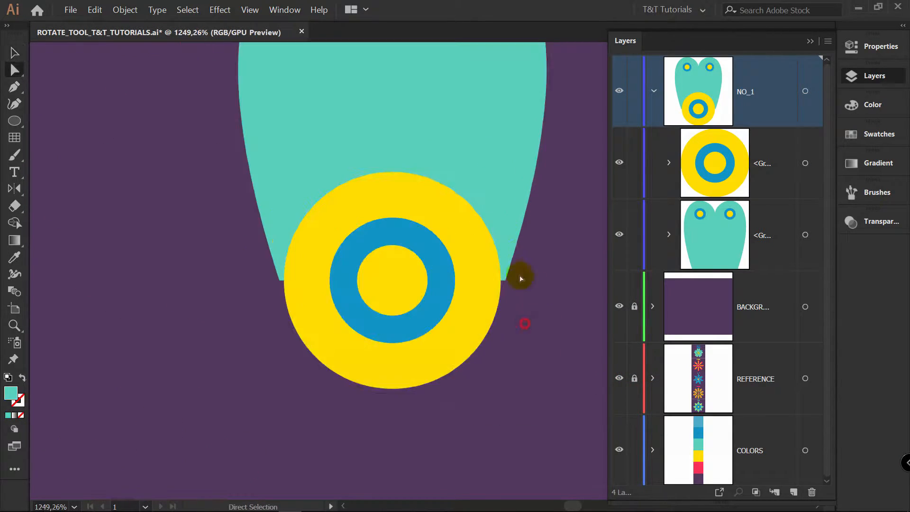
Move the petal's bottom-left corner anchor inward to meet the large yellow circle's edge.
click(508, 205)
click(280, 280)
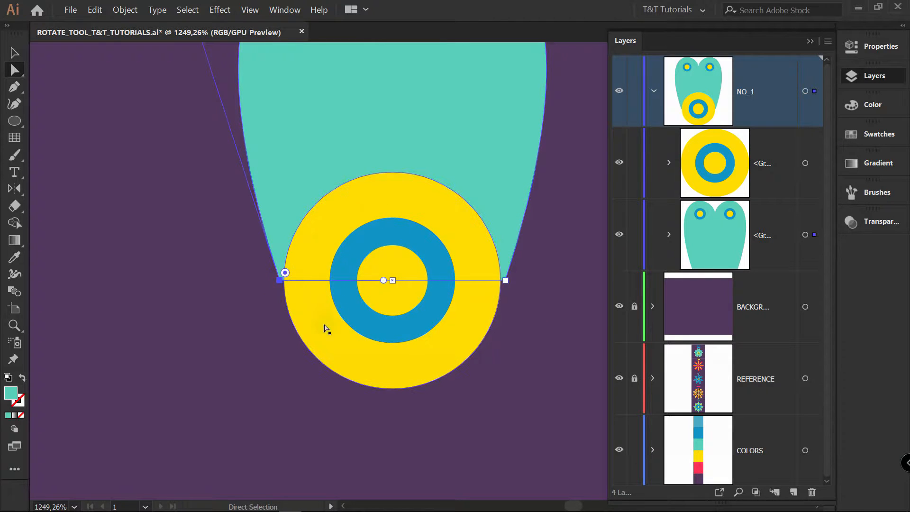
key(z)
drag(287, 284, 559, 232)
key(a)
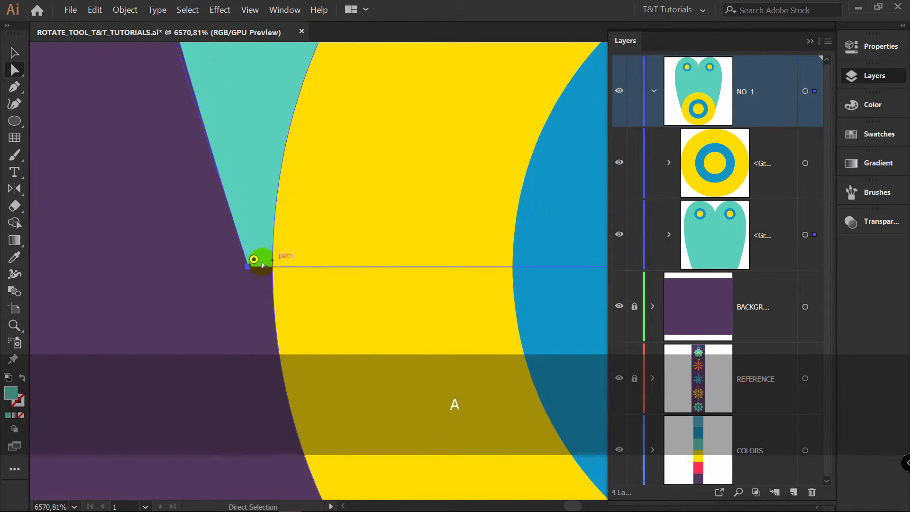
drag(249, 268, 272, 268)
Move the petal's bottom-right corner anchor inward to meet the large yellow circle's edge.
key(z)
drag(505, 243, 228, 272)
key(space)
drag(508, 244, 216, 247)
key(z)
drag(339, 240, 598, 236)
key(a)
click(488, 290)
drag(488, 290, 463, 289)
key(z)
drag(504, 205, 242, 221)
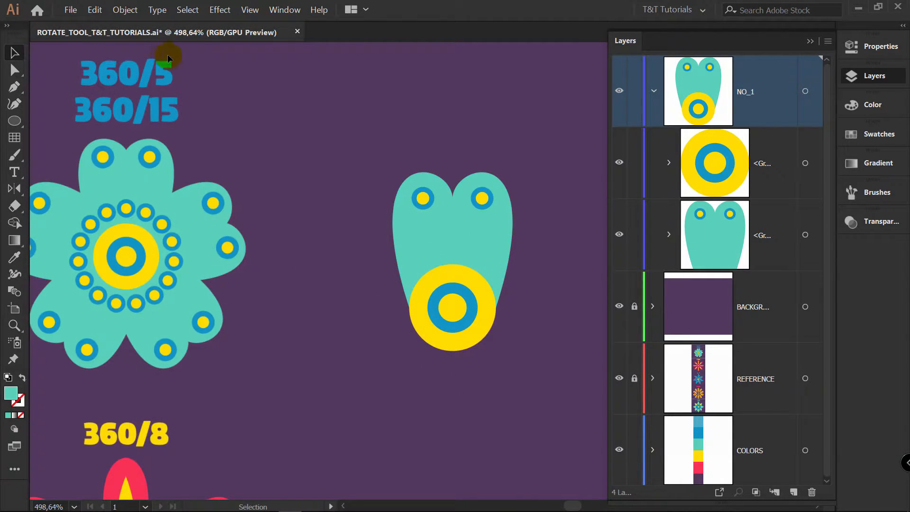
click(453, 228)
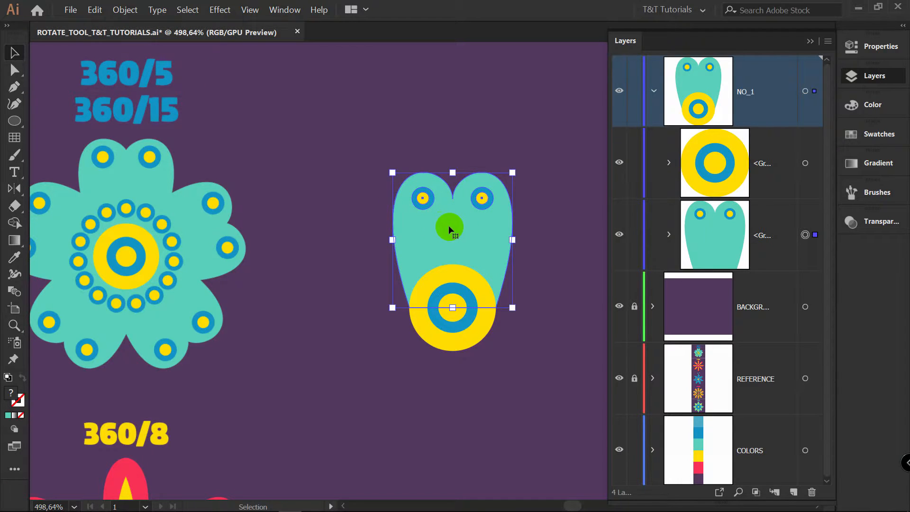
key(r)
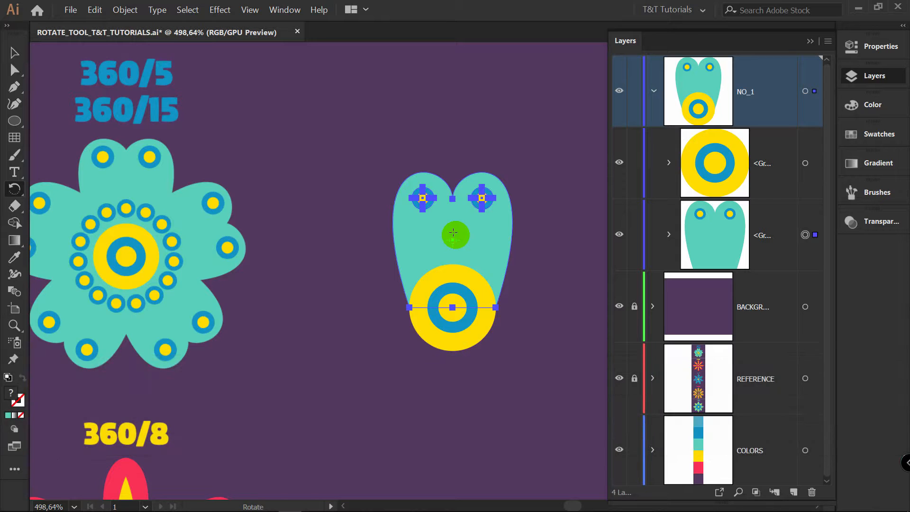
key(alt)
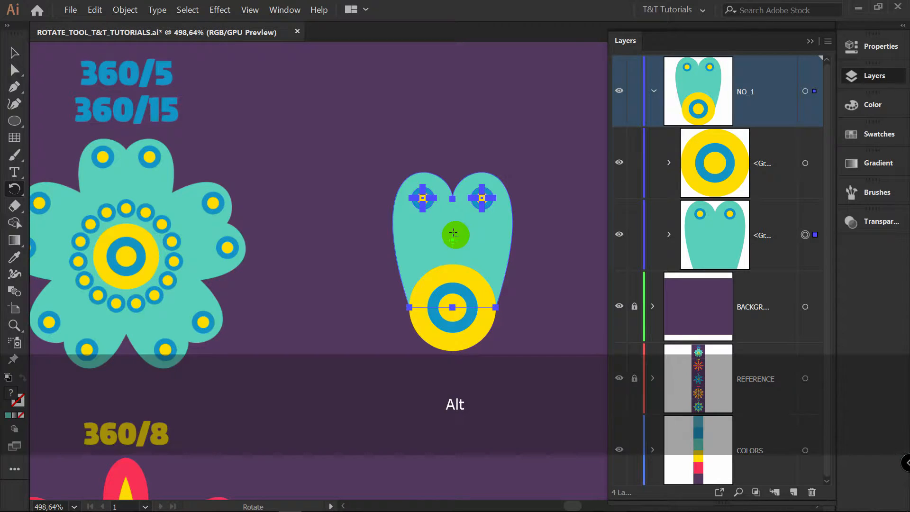
alt+click(452, 306)
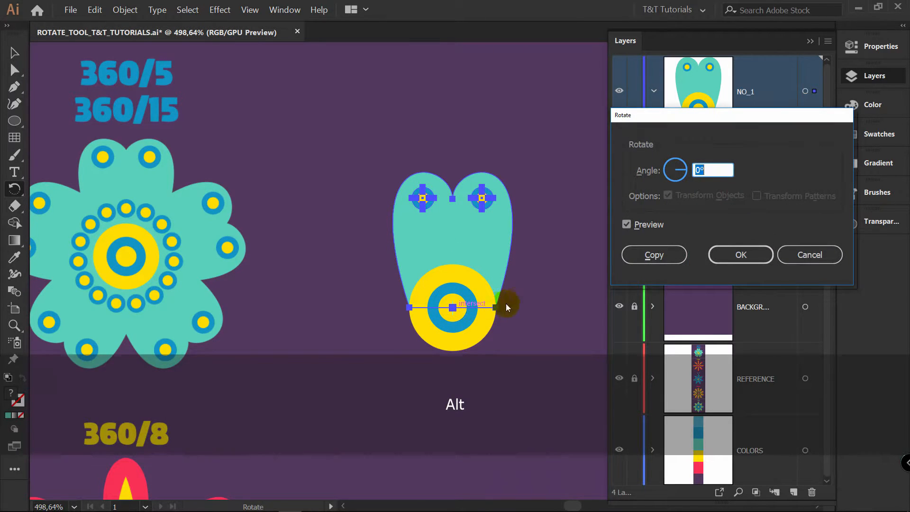
drag(655, 115, 598, 140)
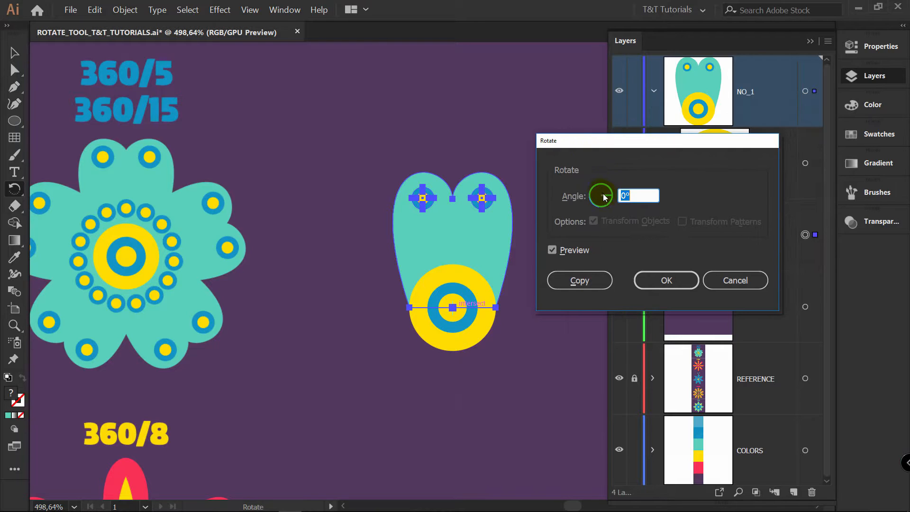
text(2)
drag(610, 200, 602, 194)
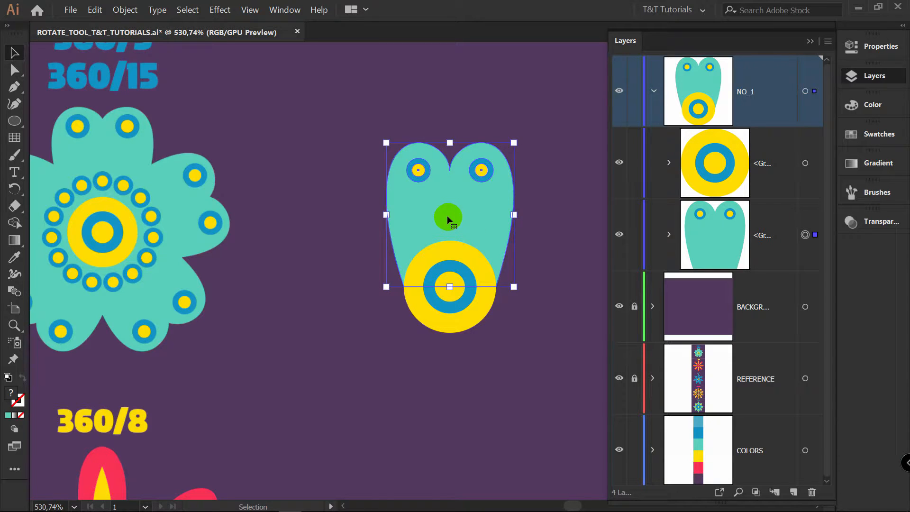
key(r)
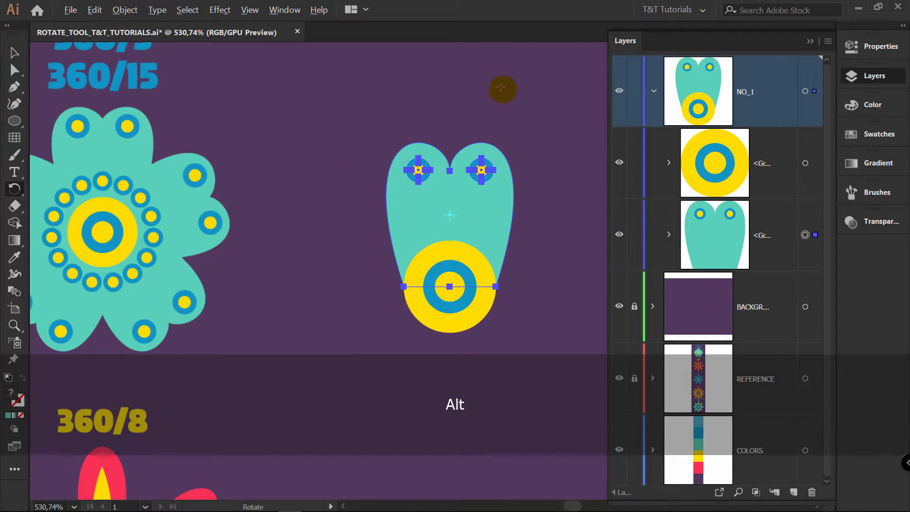
alt+click(334, 303)
click(610, 201)
mouse_move(611, 202)
mouse_down()
mouse_move(590, 203)
mouse_move(596, 199)
mouse_up()
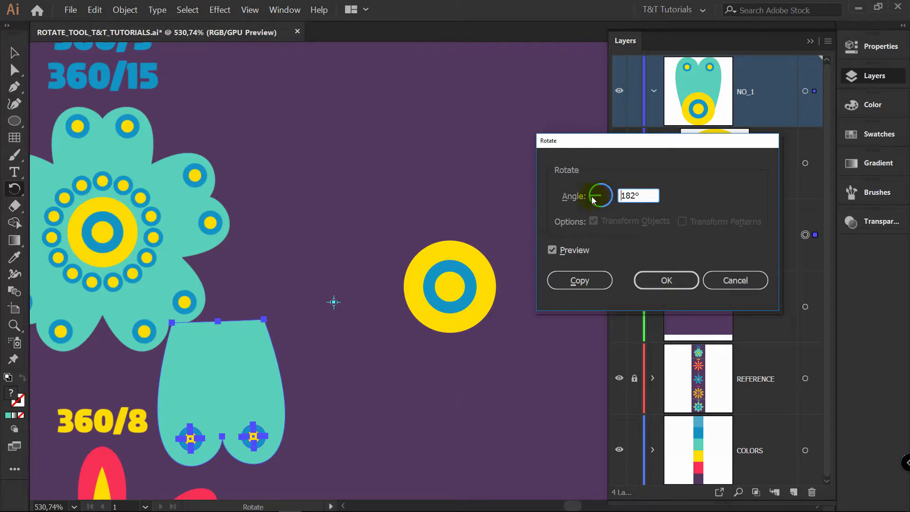
drag(598, 193, 611, 201)
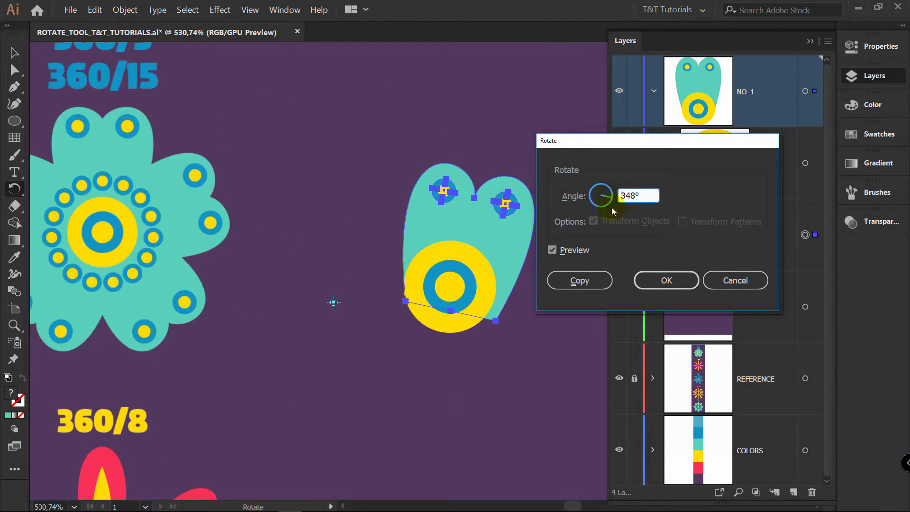
click(740, 280)
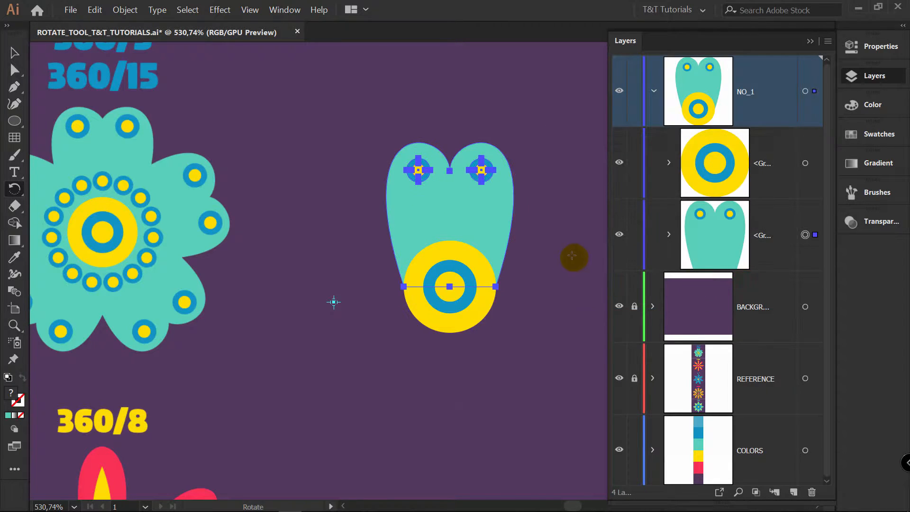
Try a copy of the petal group rotated 43° about the center of the large circles.
key(alt)
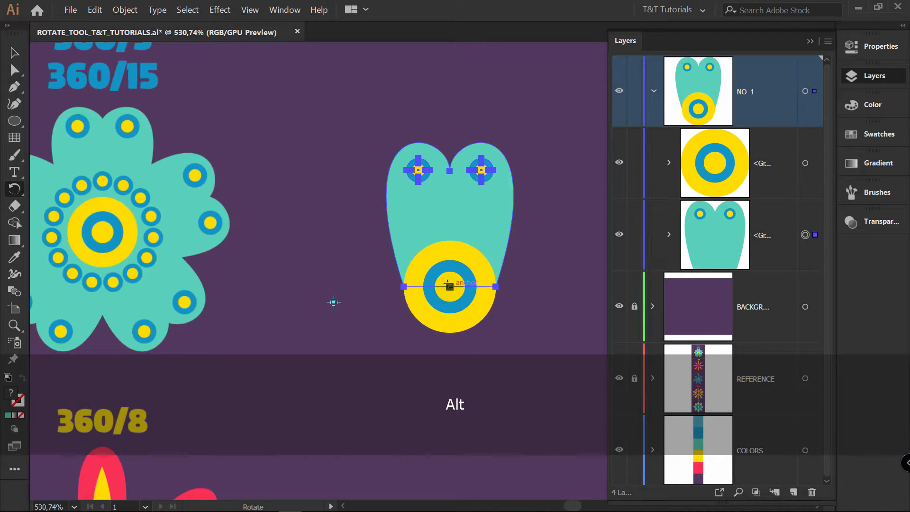
alt+click(450, 286)
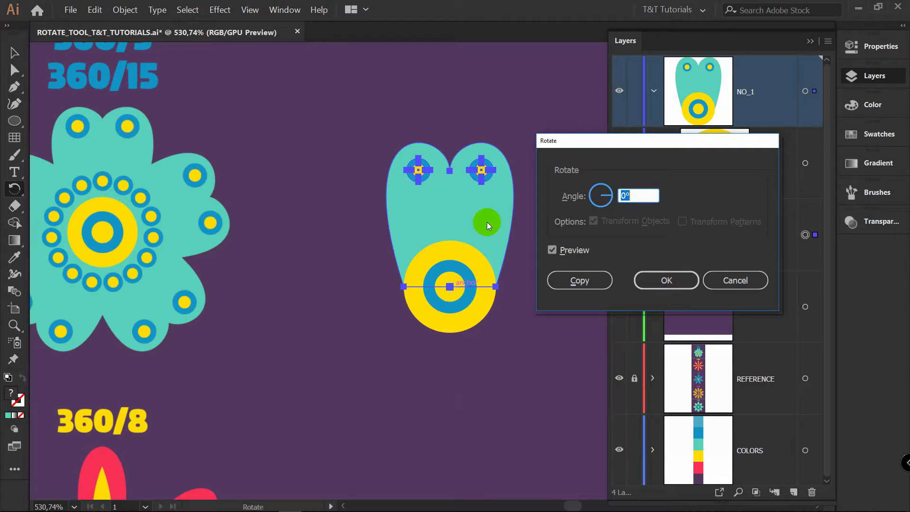
drag(602, 193, 611, 193)
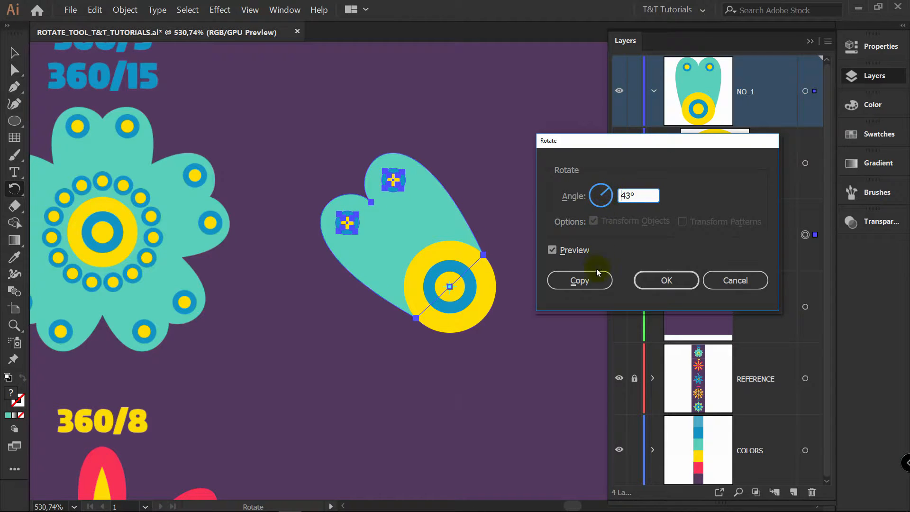
click(577, 283)
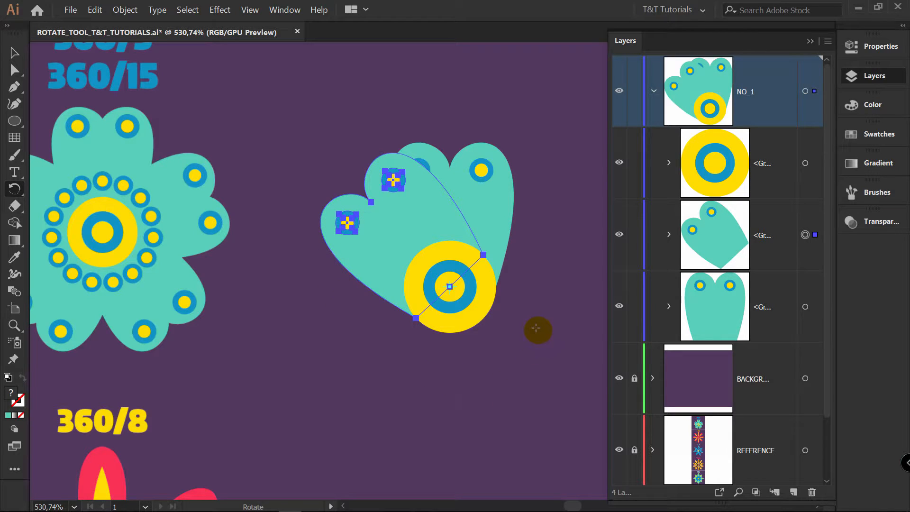
Repeat the 43° rotated copy until the petals go all the way around the center.
key(ctrl+d)
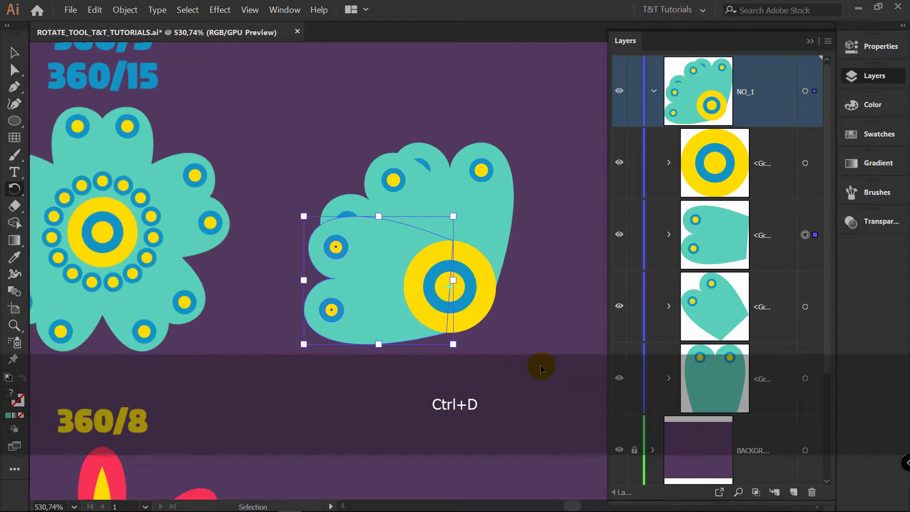
key(ctrl+d)
key(ctrl+d)
key(ctrl+d)
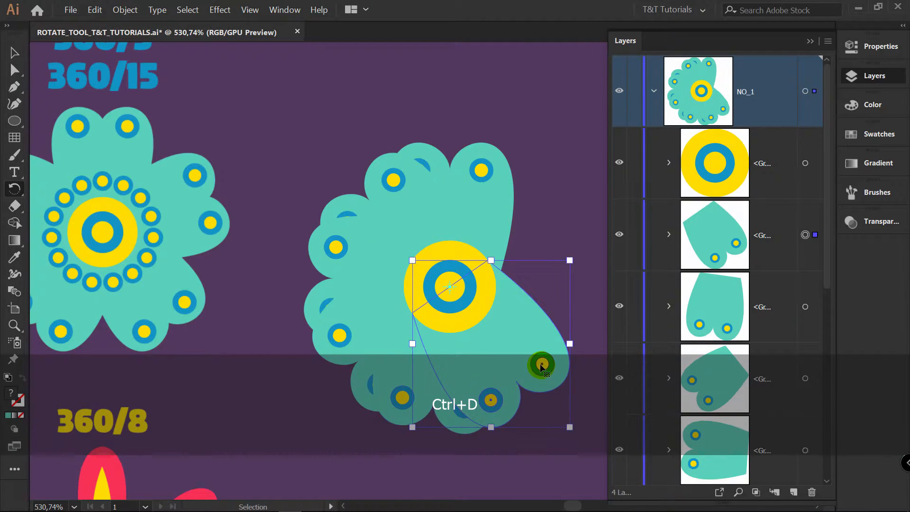
key(ctrl+d)
key(v)
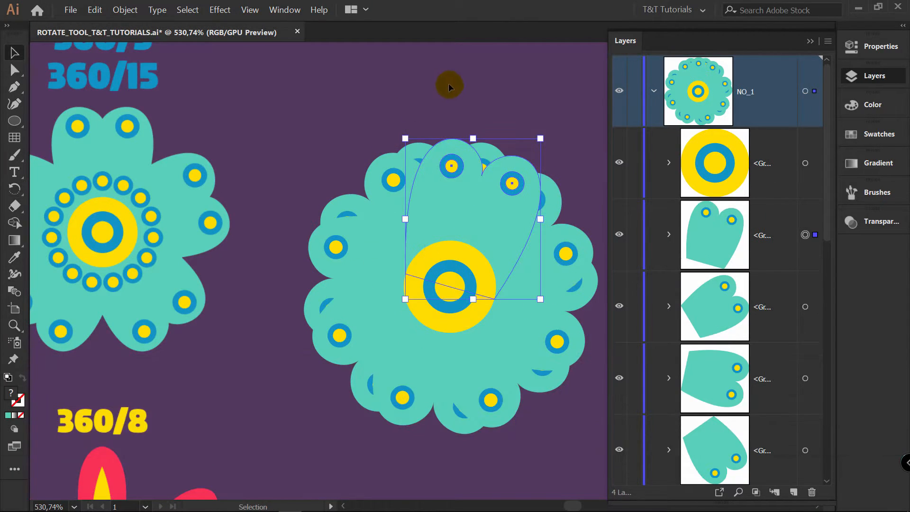
Undo all the 43° rotated petal copies back to the single original petal.
key(ctrl+z)
key(ctrl+z)
key(ctrl+z)
key(ctrl+z)
key(ctrl+z)
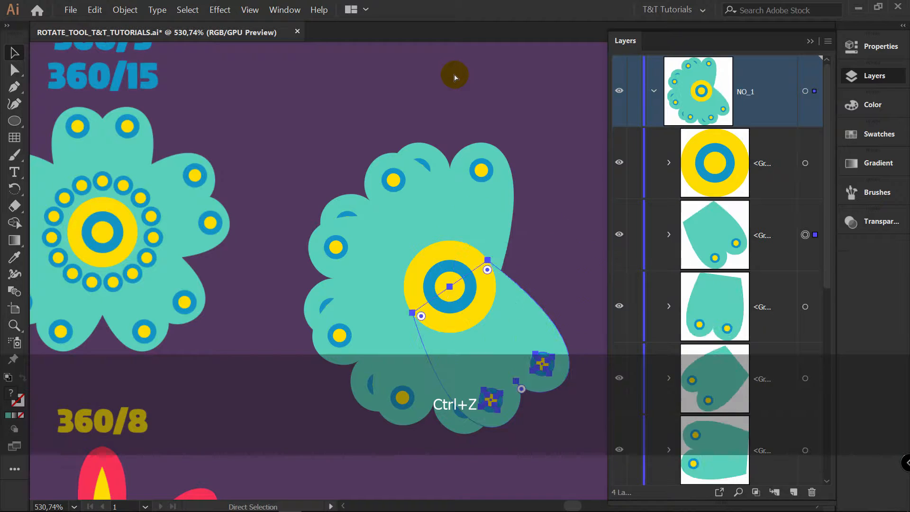
key(ctrl+z)
key(ctrl+z)
key(ctrl+z)
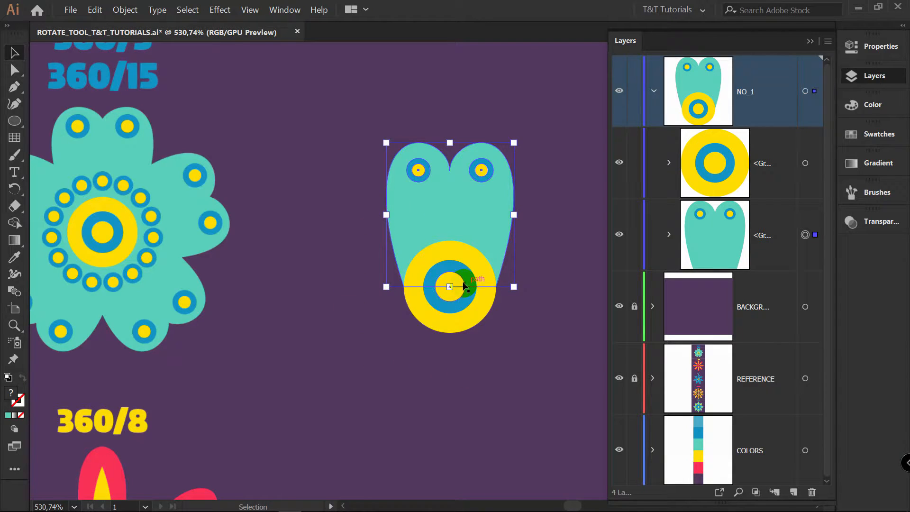
Create a copy of the petal group rotated by 360/5 about the center of the large circles.
key(r)
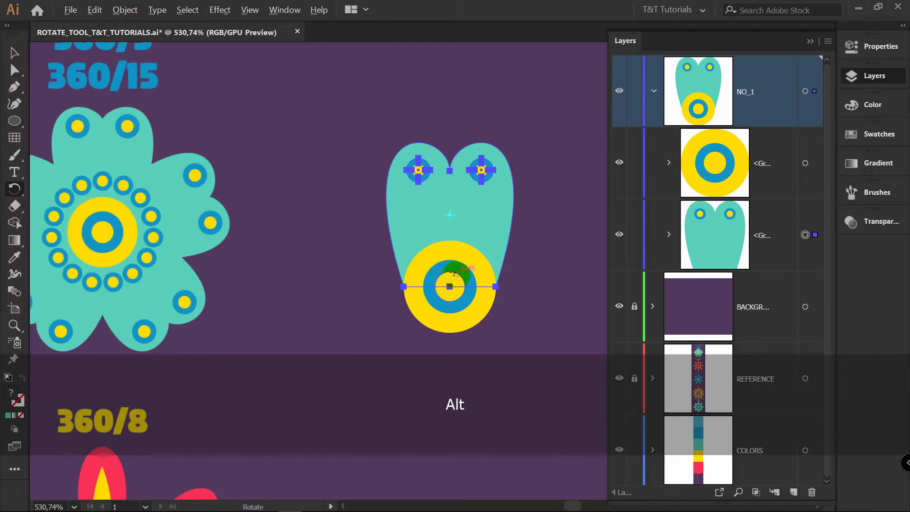
alt+click(450, 286)
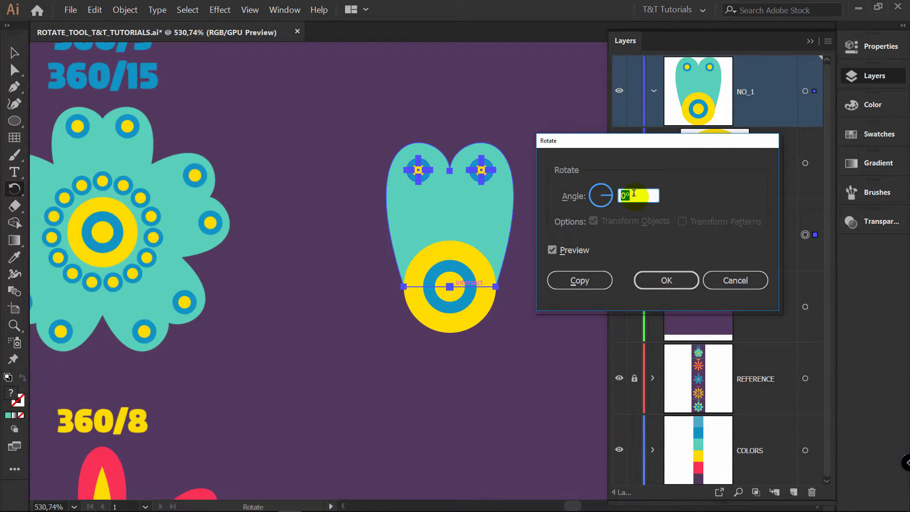
text(3)
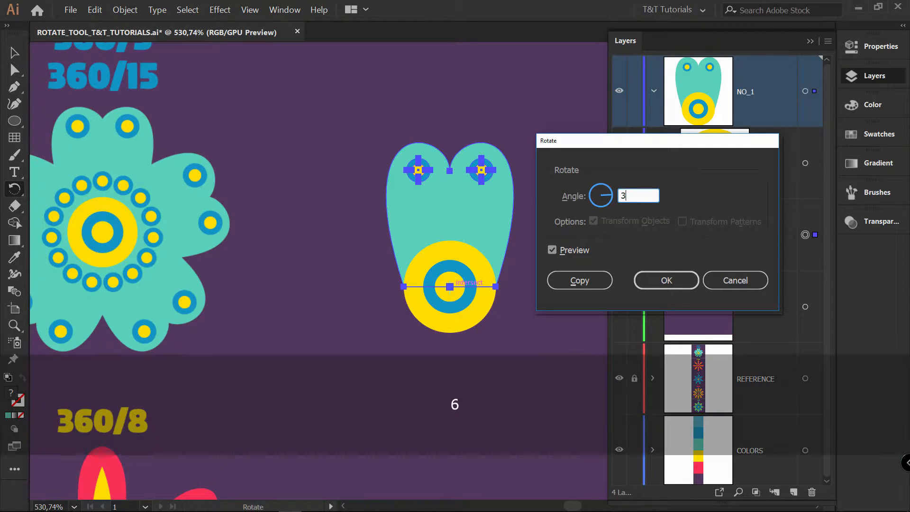
text(60/5)
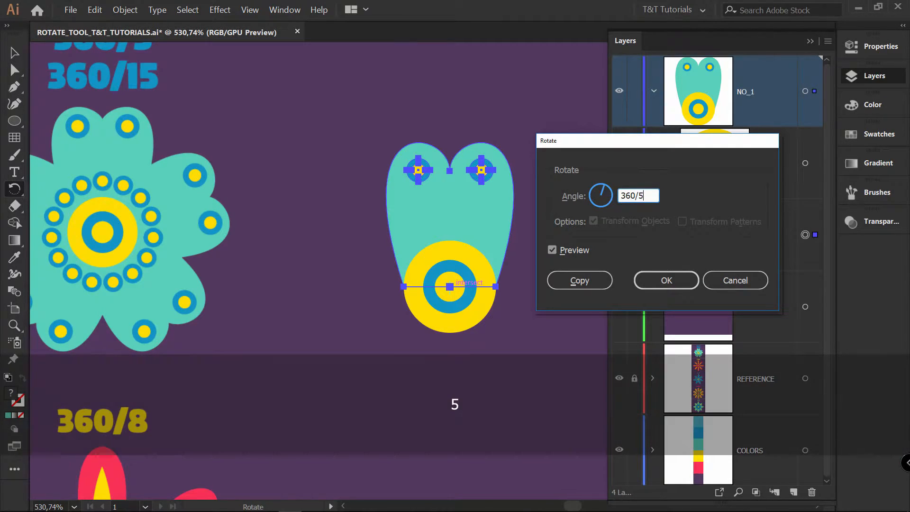
click(580, 281)
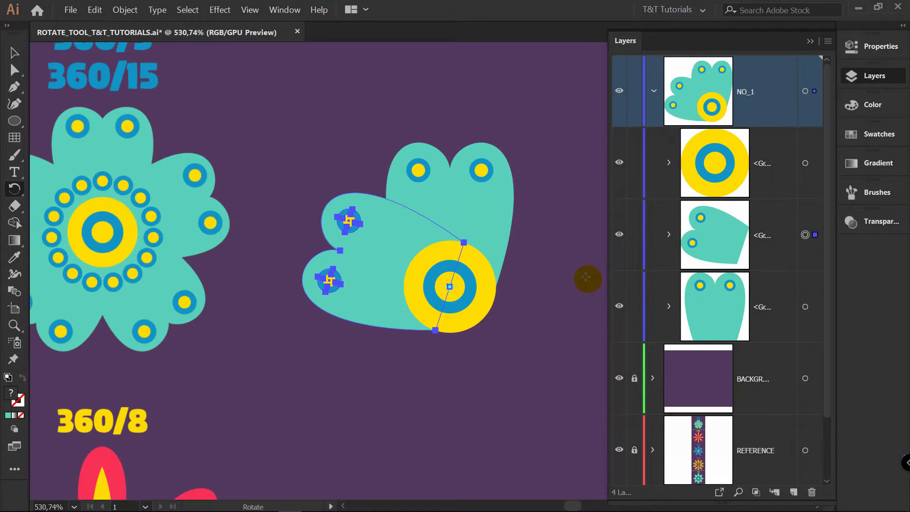
Repeat the 360/5 rotated petal copy until five petals surround the large circles.
key(ctrl+d)
key(ctrl+d)
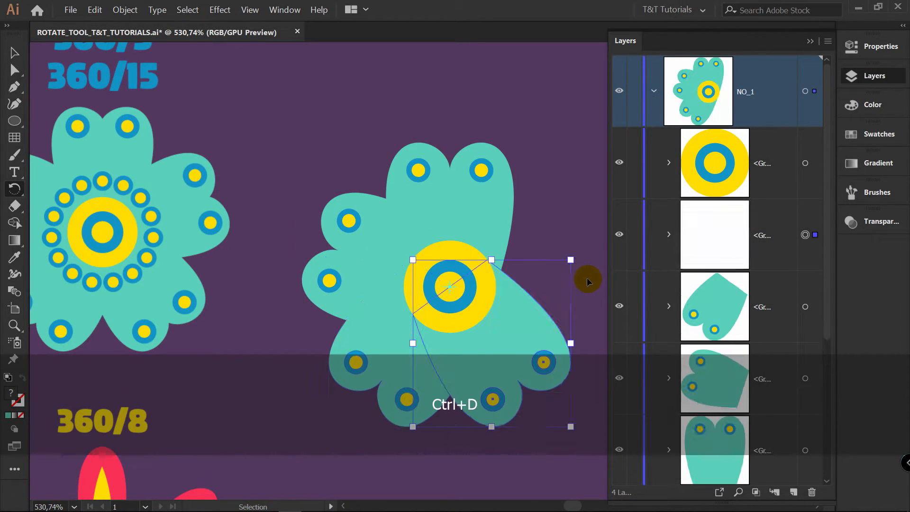
key(ctrl+d)
Group the five petals together, leaving the large center circles out of the group.
key(v)
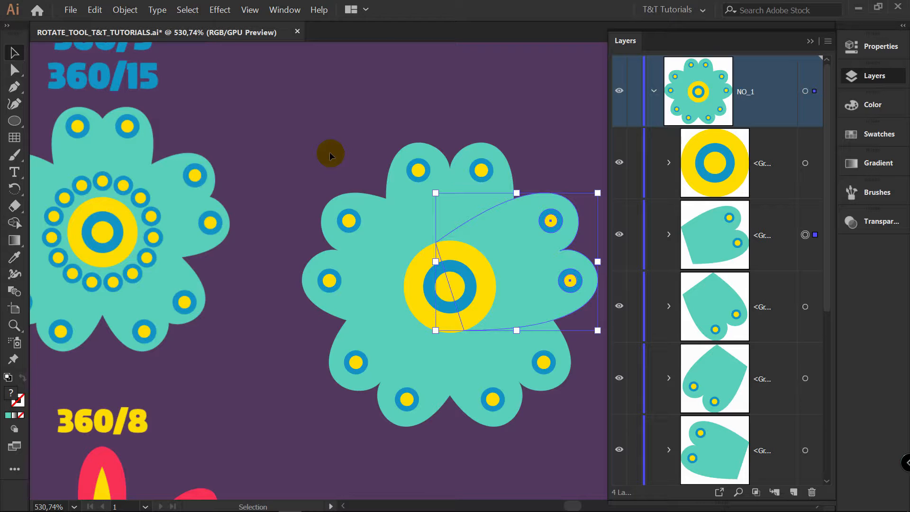
drag(329, 152, 590, 435)
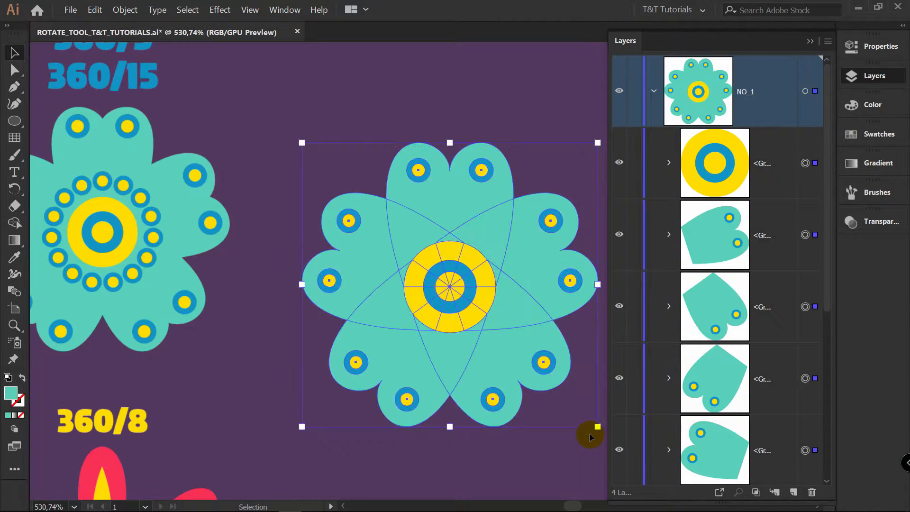
shift+click(463, 287)
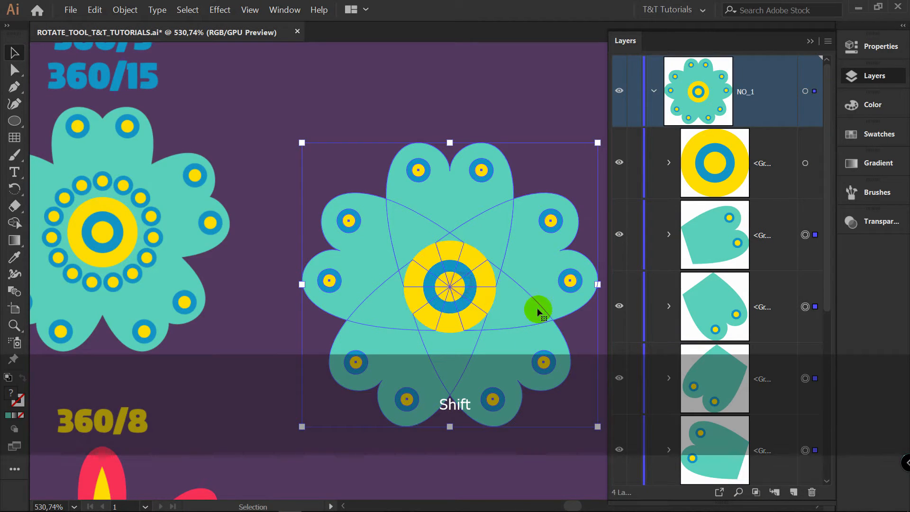
key(ctrl+g)
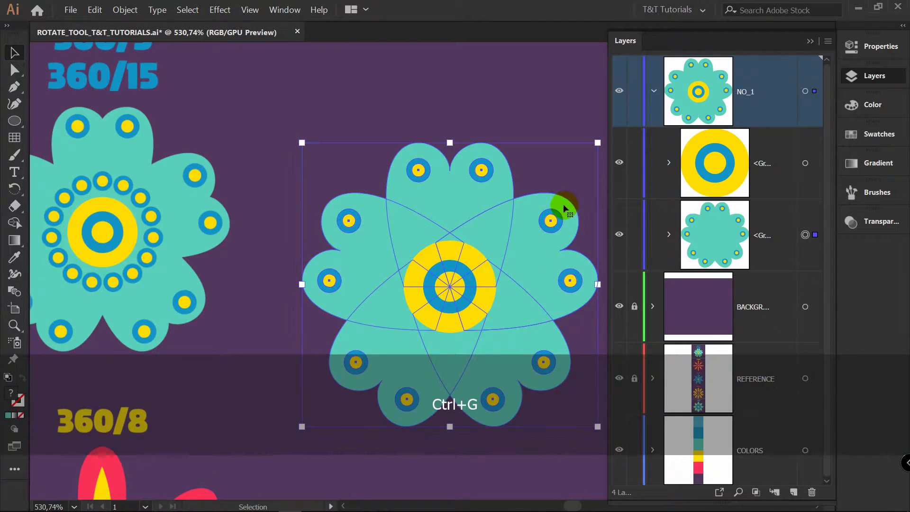
Scale the grouped petals down proportionally around their center, fine-tuning the size against the large circles.
drag(597, 140, 554, 184)
click(563, 142)
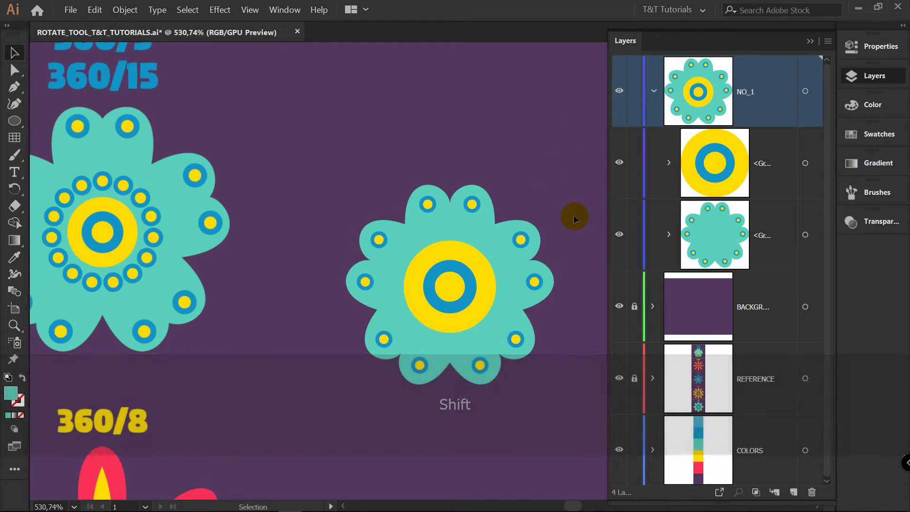
click(540, 233)
drag(554, 185, 567, 164)
click(557, 113)
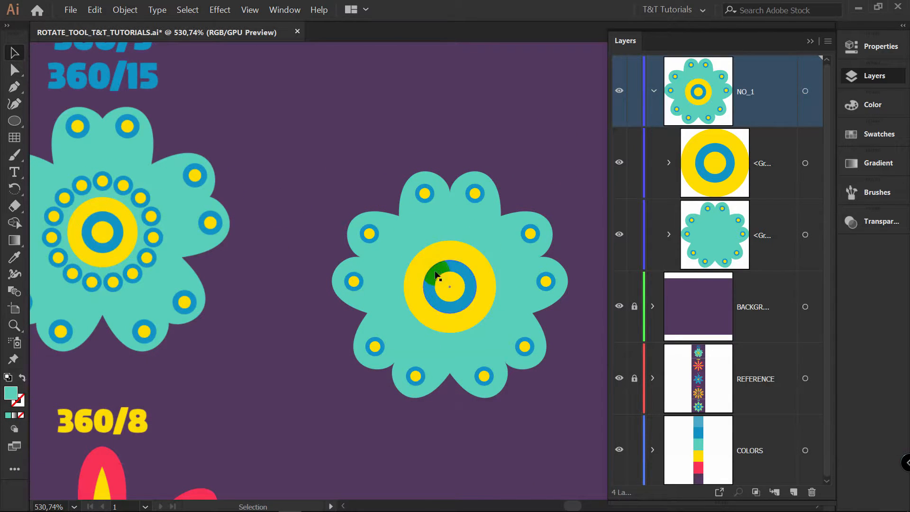
Shrink the large center circles slightly around their own center.
click(467, 247)
drag(496, 240, 487, 249)
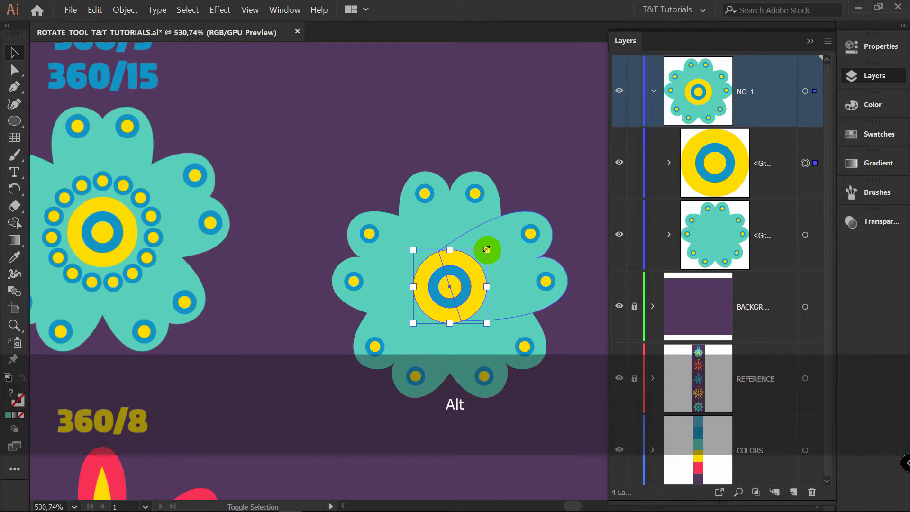
click(528, 153)
Draw a small circle outside the flower, filled with the blue sampled from the reference flower's center.
key(i)
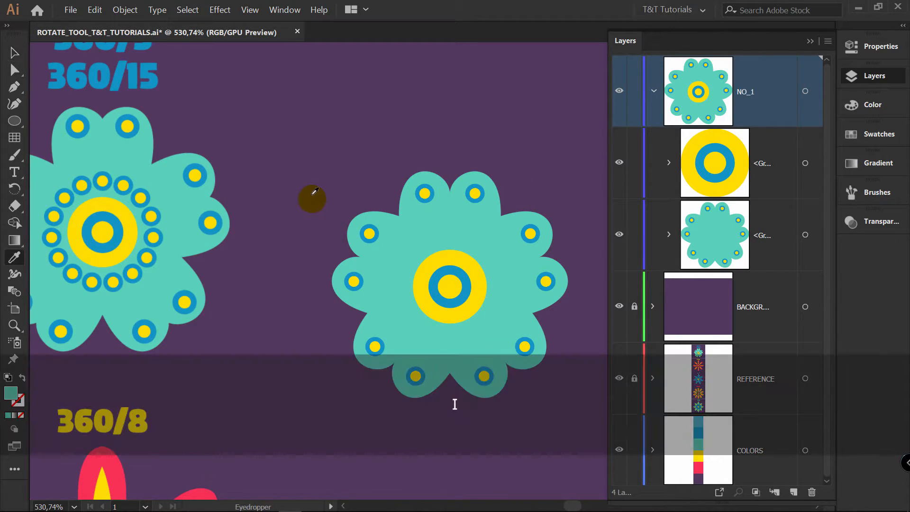
click(121, 227)
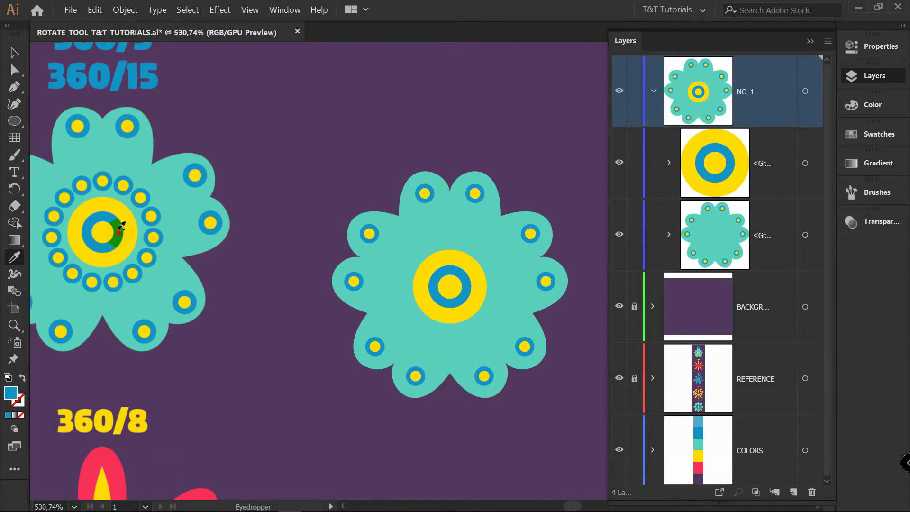
key(l)
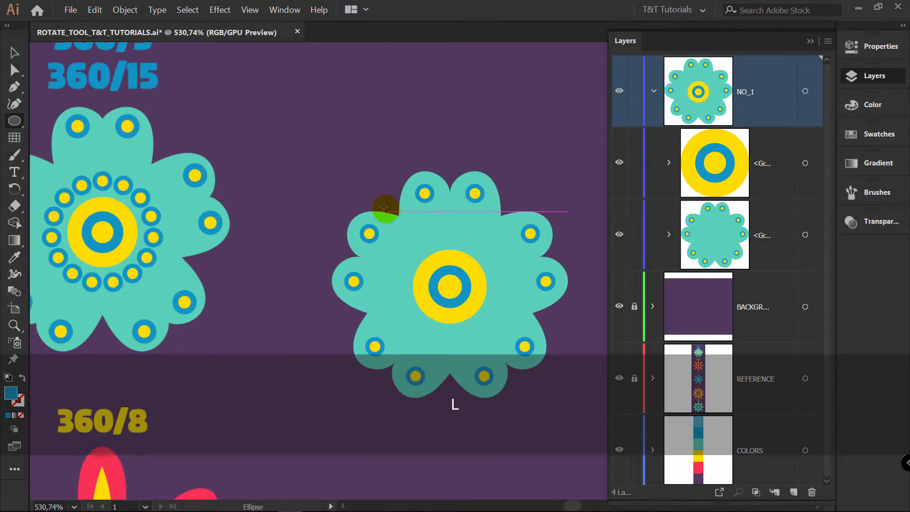
drag(346, 164, 363, 180)
Duplicate the small blue circle in place, recolor the copy with the flower's yellow, and shrink it inside the blue one.
key(ctrl)
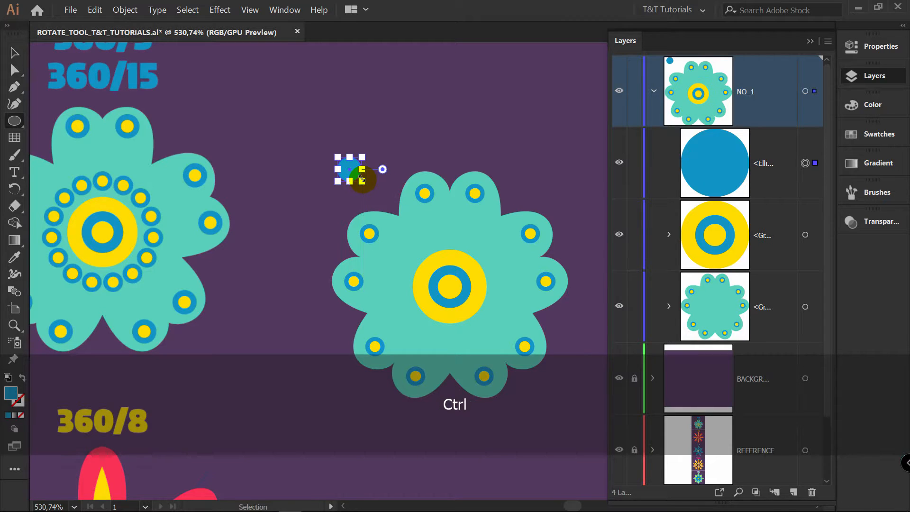
key(ctrl+f)
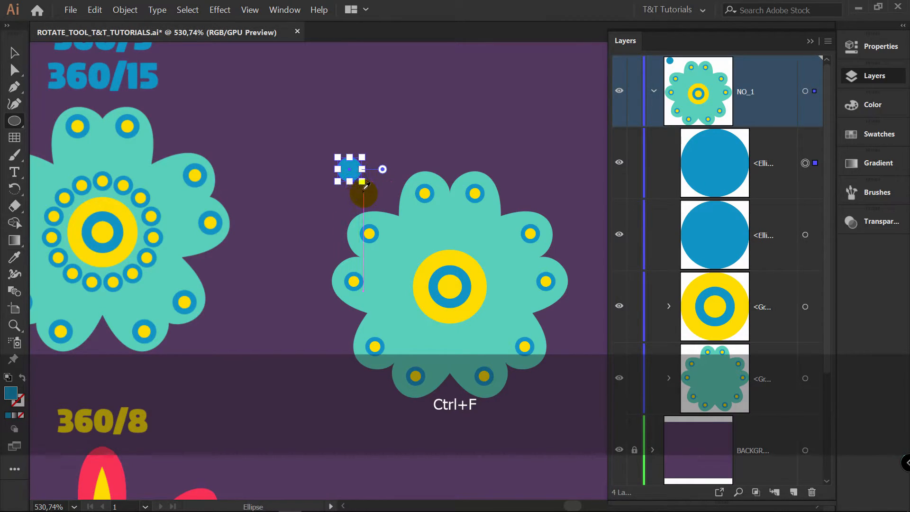
key(i)
click(460, 250)
key(z)
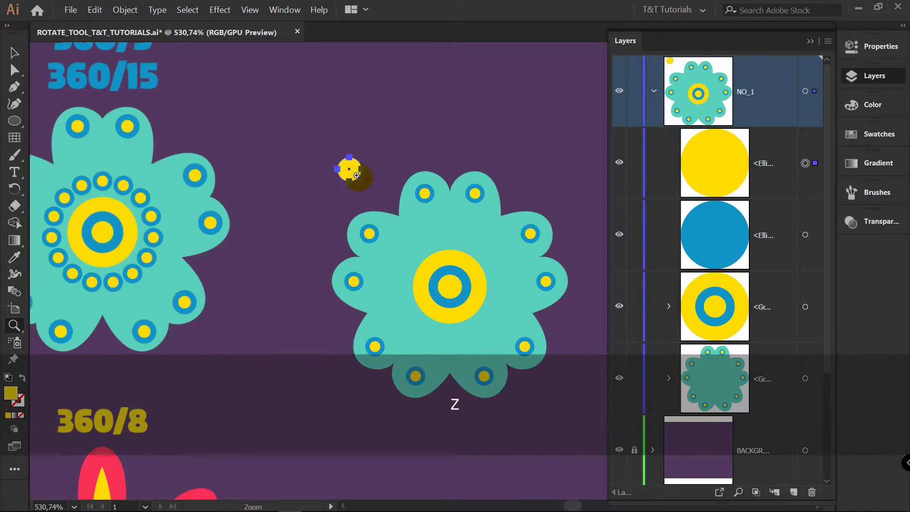
drag(358, 176, 463, 163)
key(v)
drag(364, 133, 314, 133)
click(414, 141)
Group the small blue circle and its yellow inner circle into one dot.
key(z)
key(v)
drag(314, 126, 379, 178)
key(ctrl+g)
Place the dot group on the flower directly above the large center circles, aligned with their vertical axis.
drag(339, 149, 487, 196)
key(z)
key(space)
key(v)
drag(382, 167, 406, 142)
click(530, 88)
key(z)
key(v)
key(z)
key(v)
Try a copy of the dot group rotated by 360/20 about the center of the large circles, and undo it.
click(408, 138)
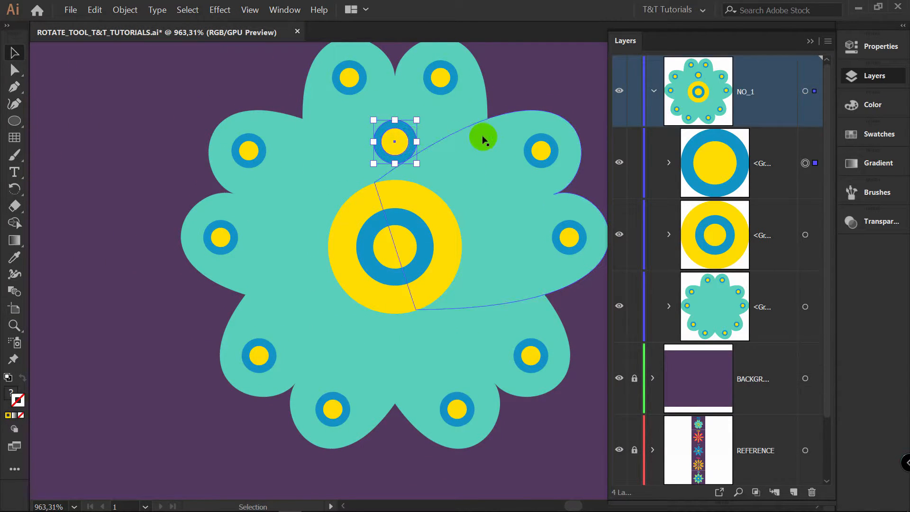
key(r)
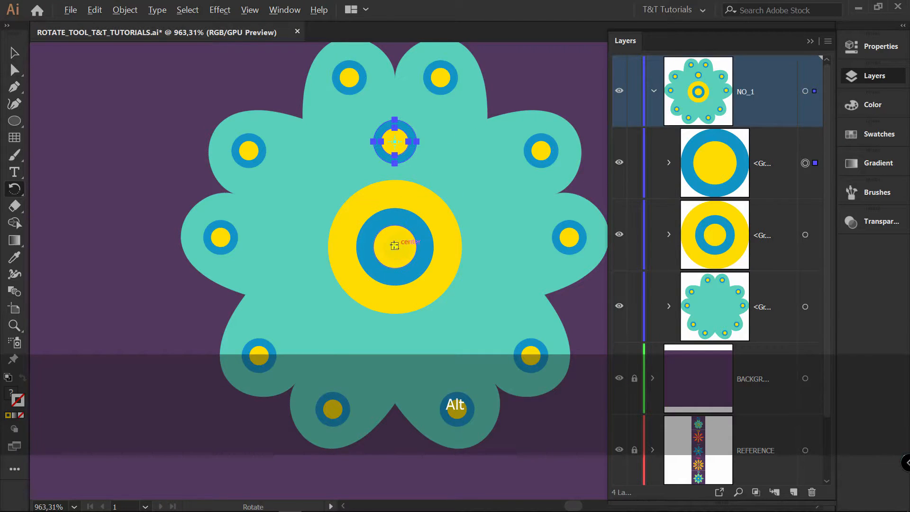
alt+click(393, 246)
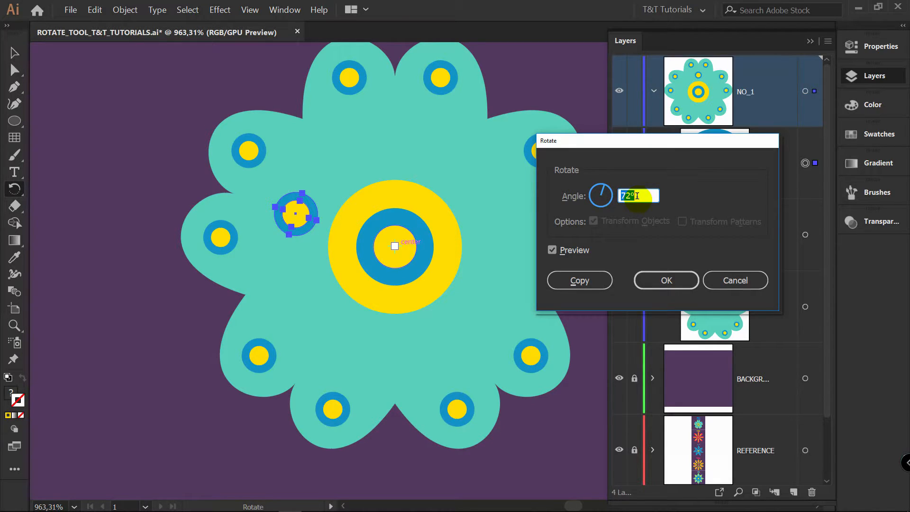
text(3)
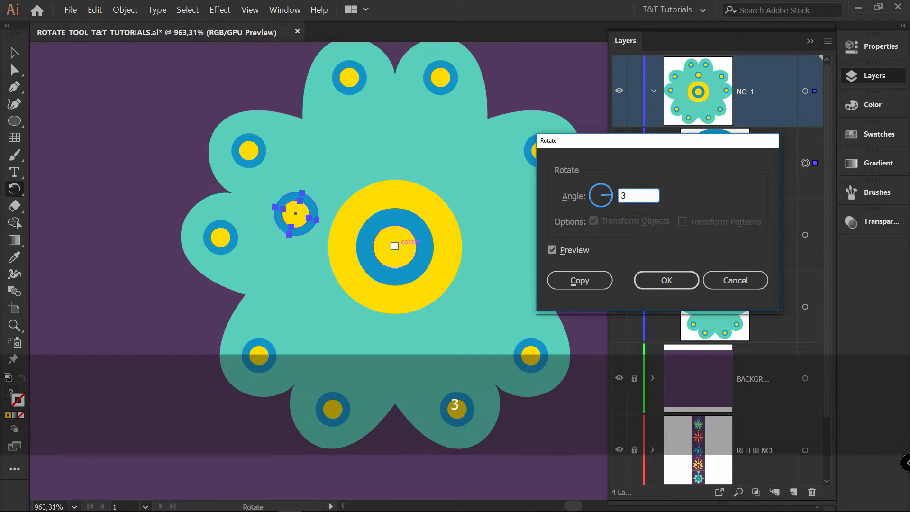
text(60/)
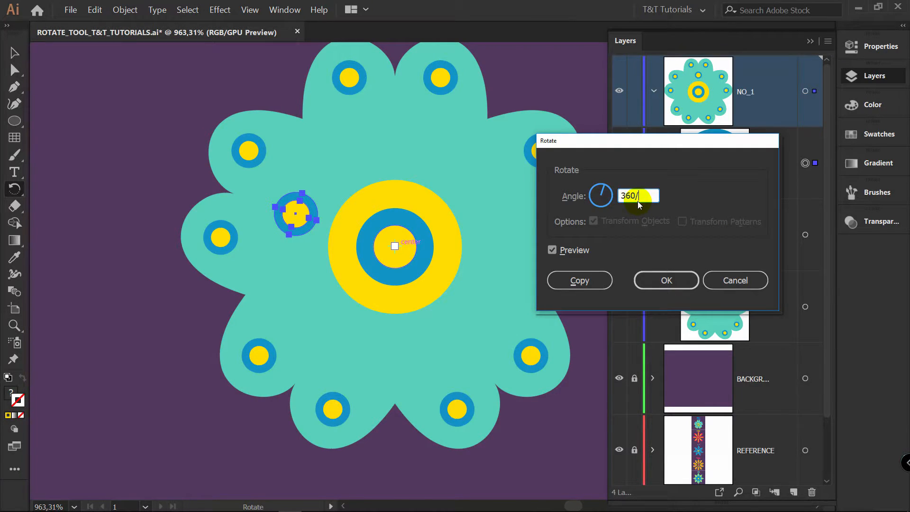
text(20)
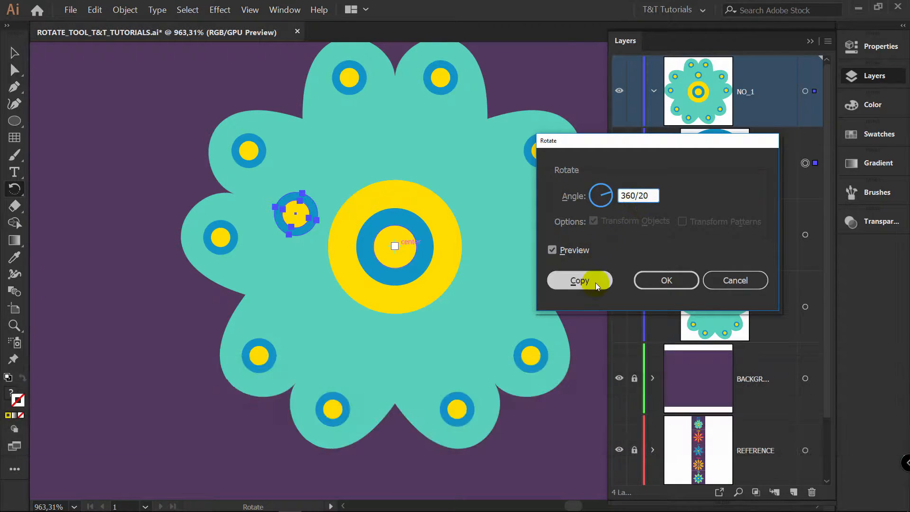
click(593, 278)
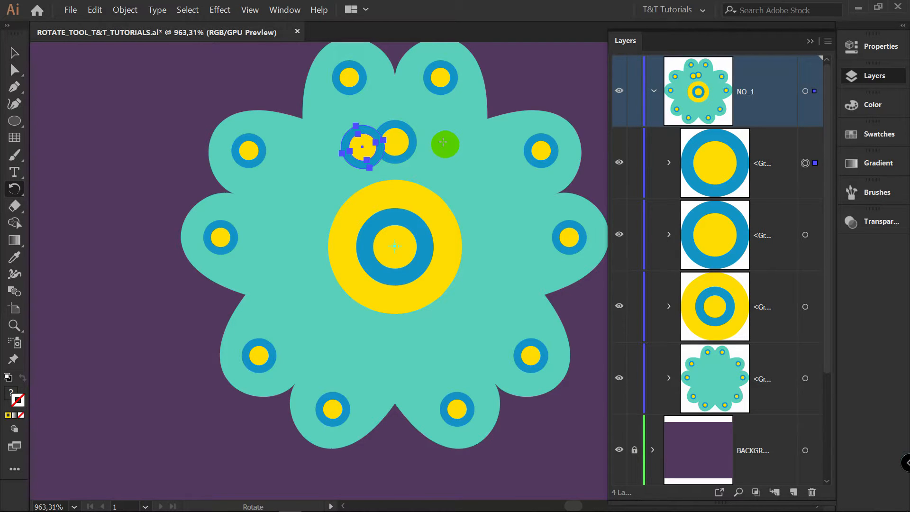
key(ctrl)
key(ctrl+z)
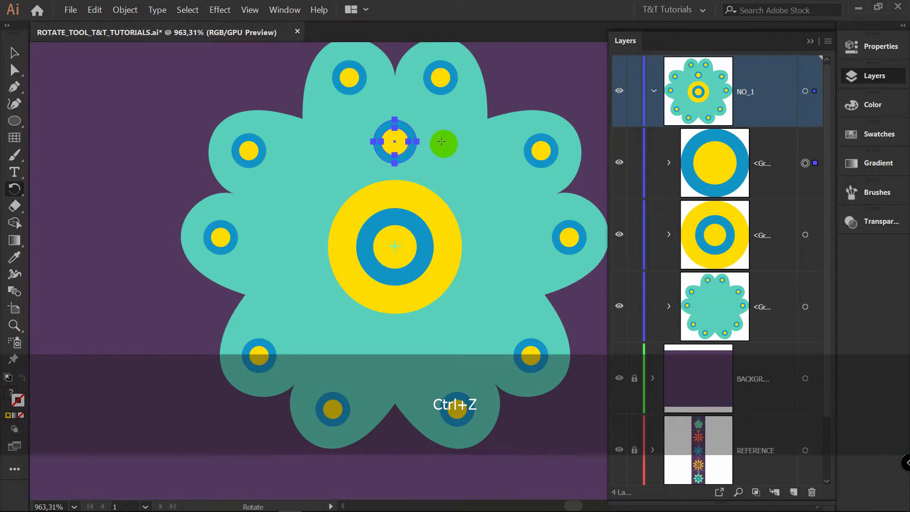
Create a copy of the dot group rotated by 360/12 about the center of the large circles.
key(alt)
alt+click(394, 246)
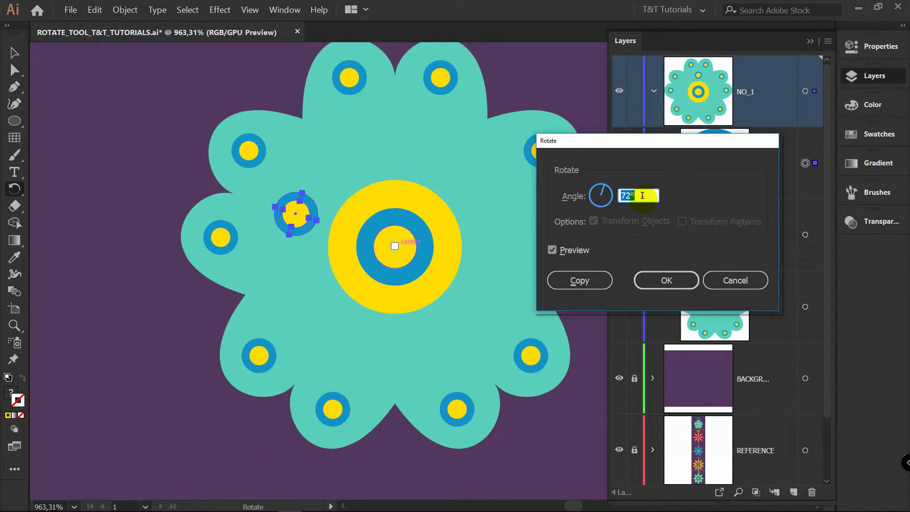
text(360/12)
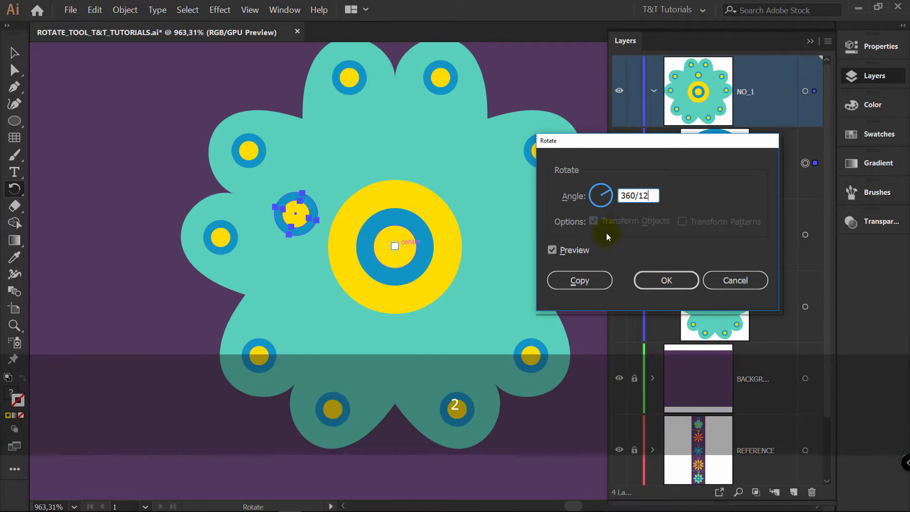
click(580, 280)
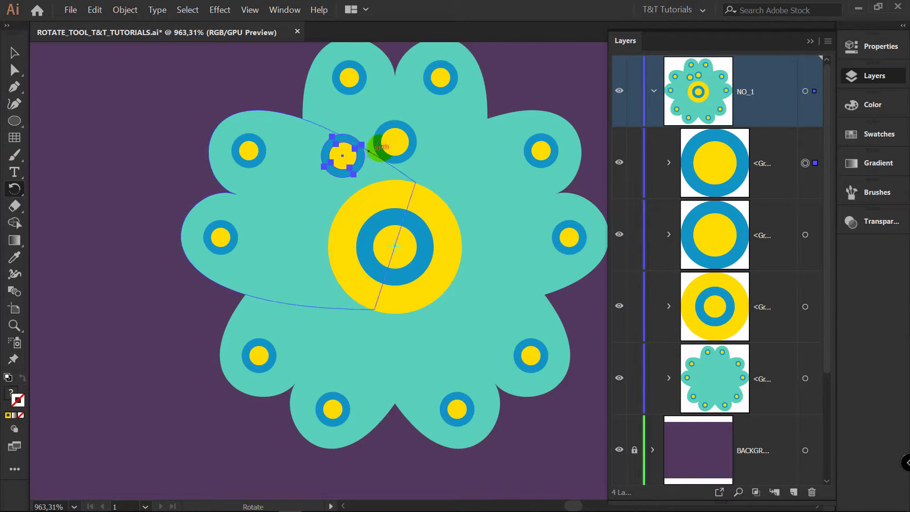
Repeat the 360/12 rotated dot copy until twelve dots form a full ring.
key(ctrl)
key(ctrl+d)
key(ctrl+d)
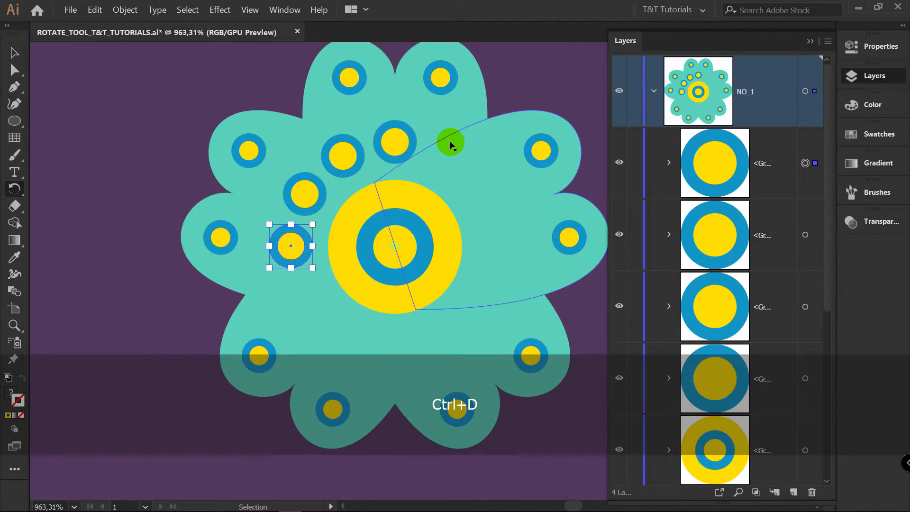
key(ctrl+d)
key(ctrl+d)
key(ctrl+d)
key(ctrl+d)
key(ctrl+d)
key(ctrl+d)
key(ctrl+d)
key(ctrl+d)
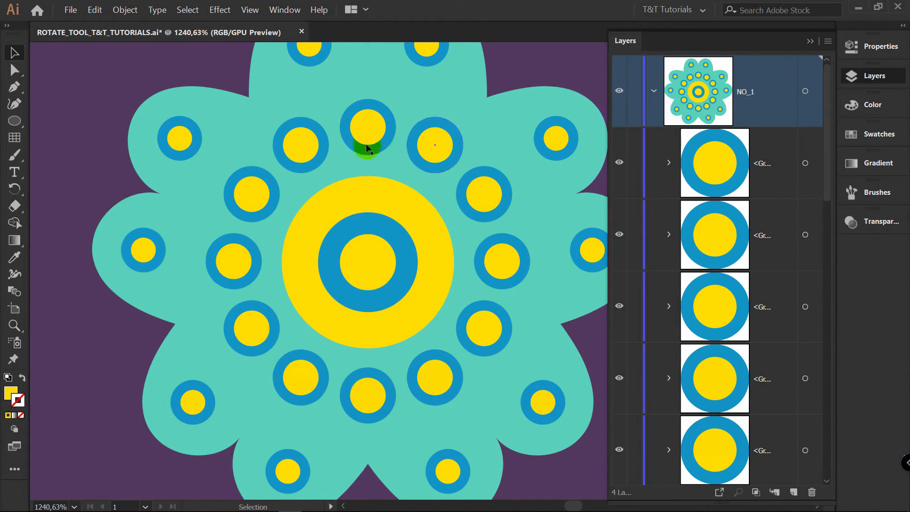
Undo the ring of rotated dots back to the single original dot group.
key(ctrl+z)
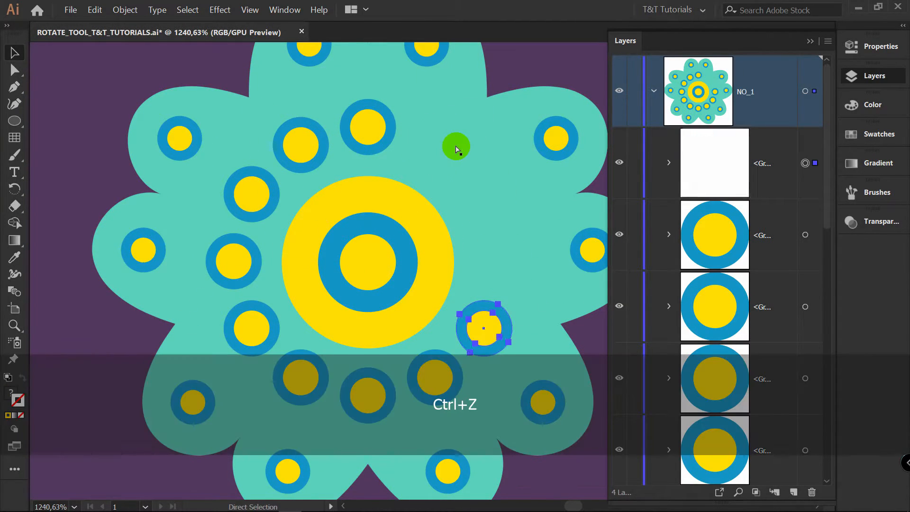
key(ctrl+z)
key(ctrl+z)
key(ctrl+z)
key(ctrl+z)
key(ctrl+z)
key(ctrl+z)
key(ctrl+z)
key(ctrl+z)
Shrink the dot group close to the large circles and create a copy rotated by 360/12 about their center.
drag(397, 99, 375, 162)
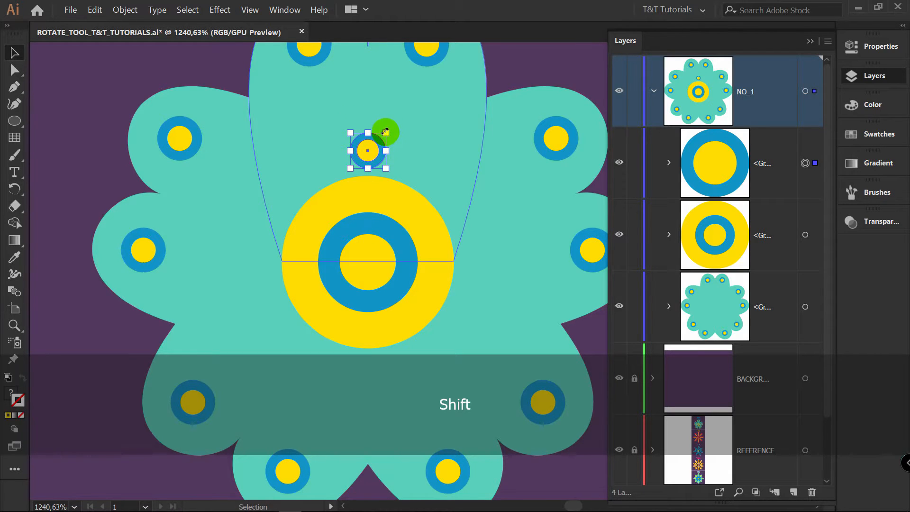
key(r)
alt+click(369, 262)
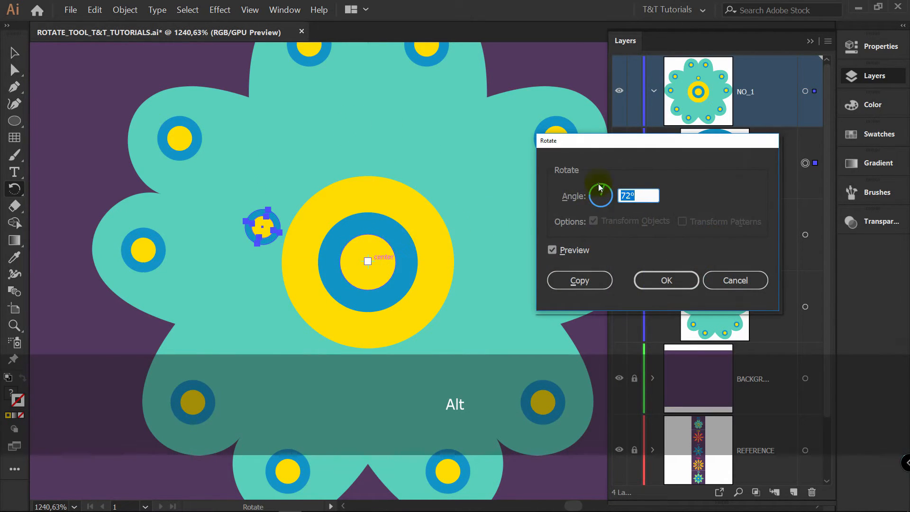
text(360/12)
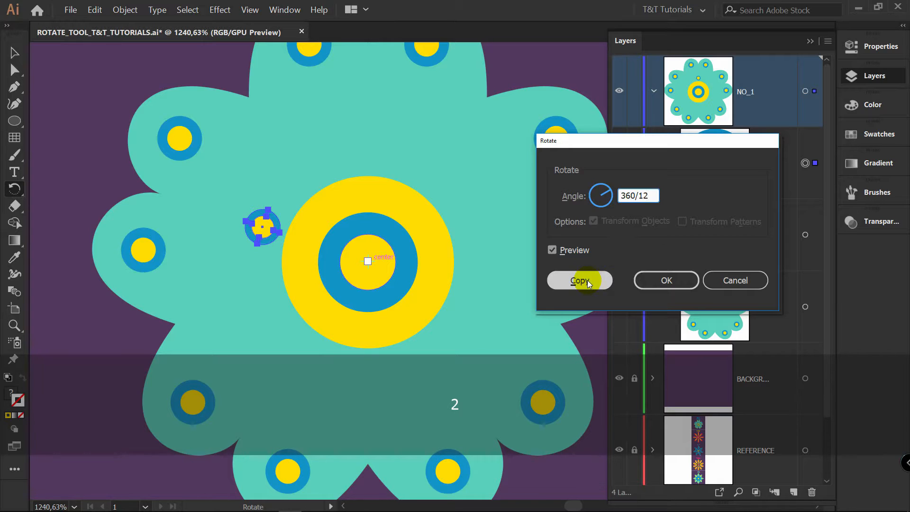
click(581, 280)
Repeat the rotated copy of the smaller dot until twelve dots ring the large circles.
key(ctrl+d)
key(ctrl+d)
key(ctrl+d)
key(ctrl+d)
key(ctrl+d)
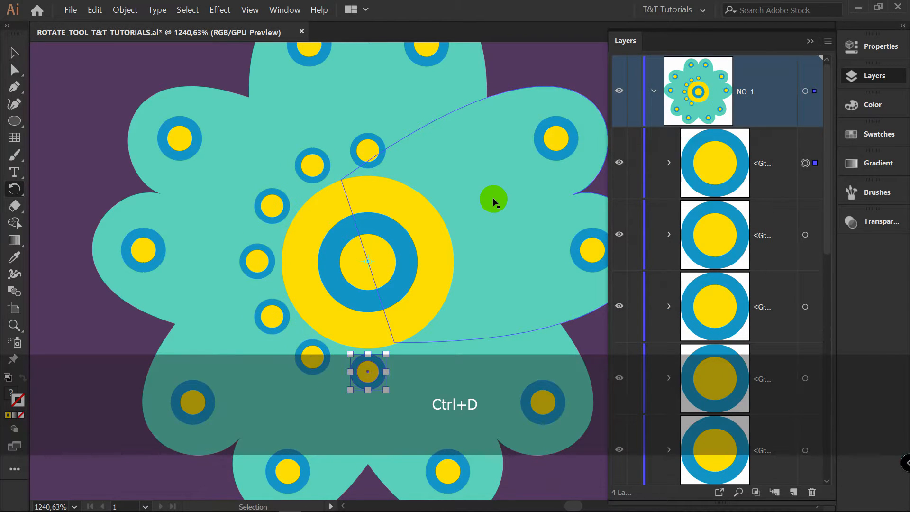
key(ctrl+d)
key(ctrl+d)
key(ctrl+d)
key(ctrl+d)
key(ctrl+d)
Group the petals, the ring of dots and the center circles into one complete flower.
key(v)
click(511, 67)
key(z)
drag(513, 67, 383, 201)
key(v)
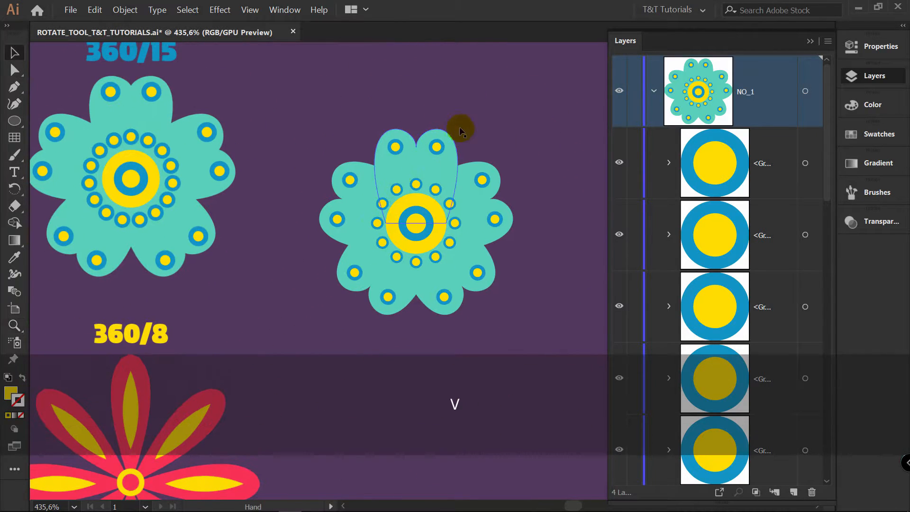
drag(477, 120, 535, 280)
key(ctrl)
key(ctrl+g)
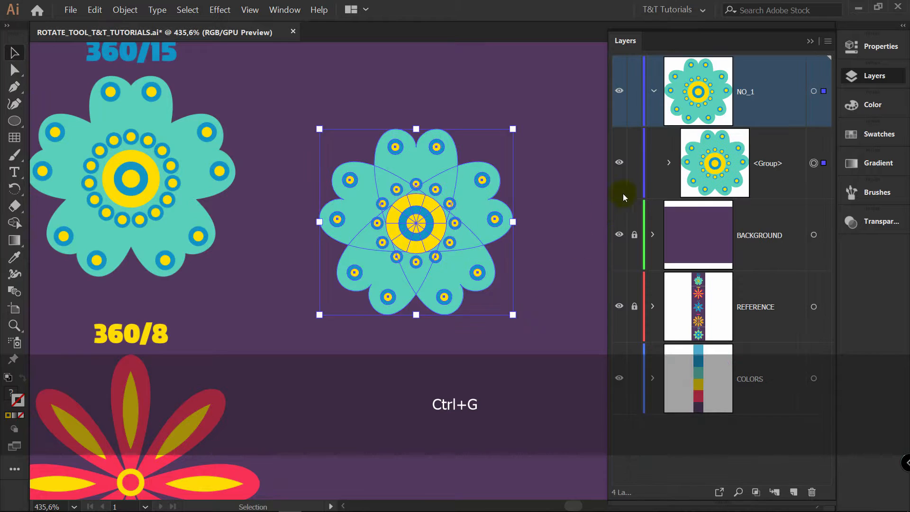
Collapse the NO_1 layer and go to the empty area beside the 360/8 reference flower.
click(654, 91)
key(space)
drag(497, 451, 504, 191)
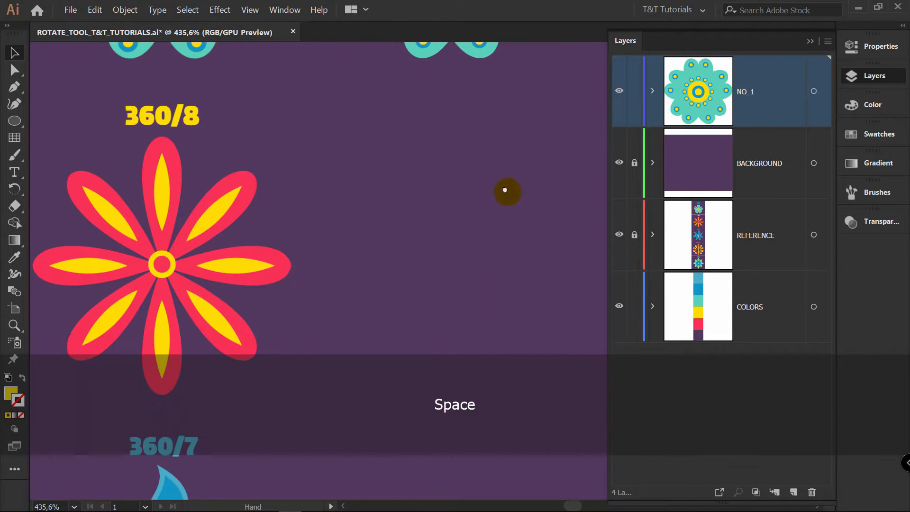
Create a new layer above NO_1 and name it NO_2.
key(v)
click(795, 492)
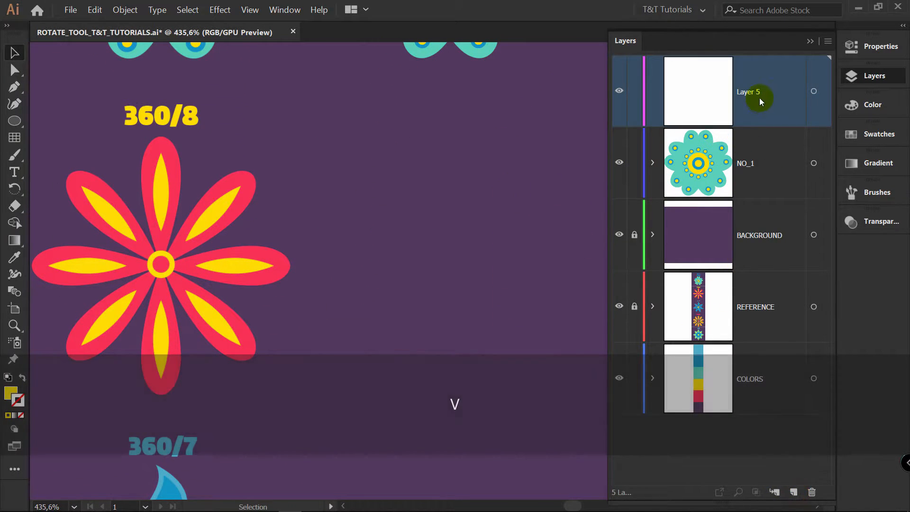
double_click(748, 91)
text(NO_2)
key(Return)
key(Caps_Lock)
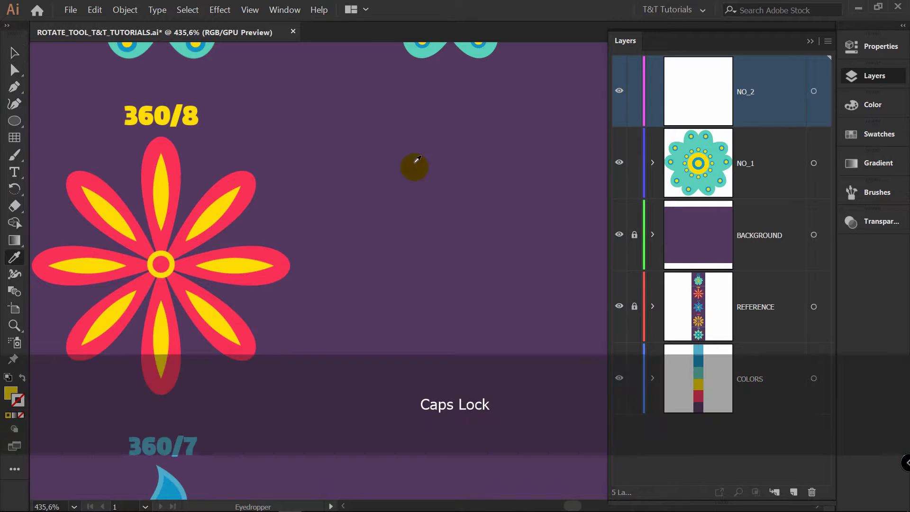
Sample the red of the 360/8 flower and draw a closed half-petal with a curved outer side and straight inner side using the Pen tool.
key(i)
click(172, 137)
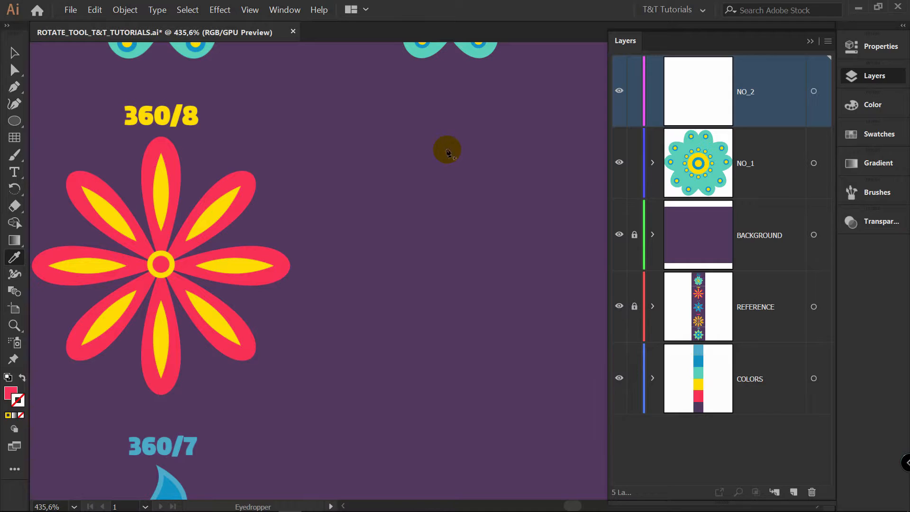
key(p)
click(453, 133)
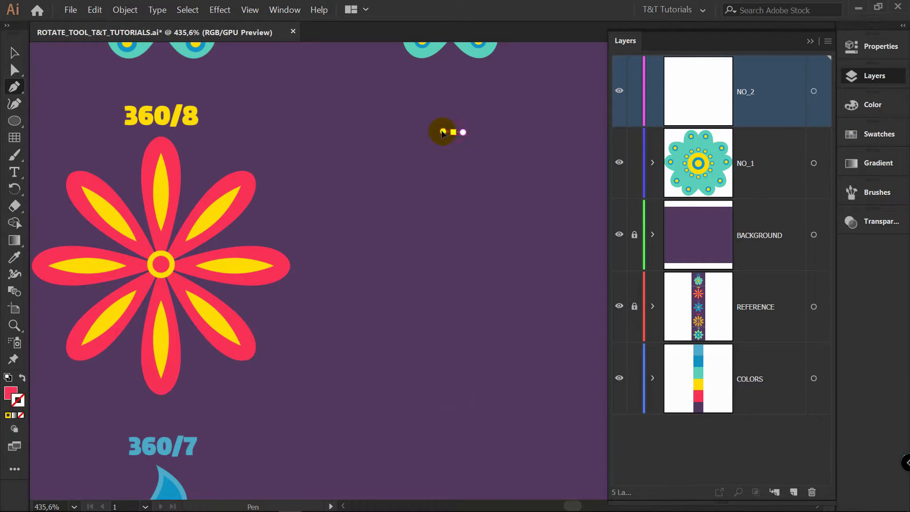
key(shift)
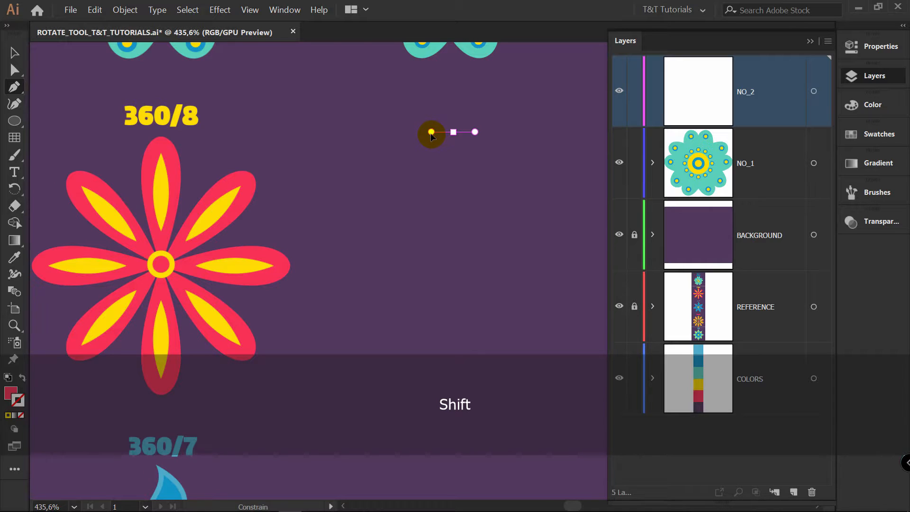
drag(431, 135, 430, 133)
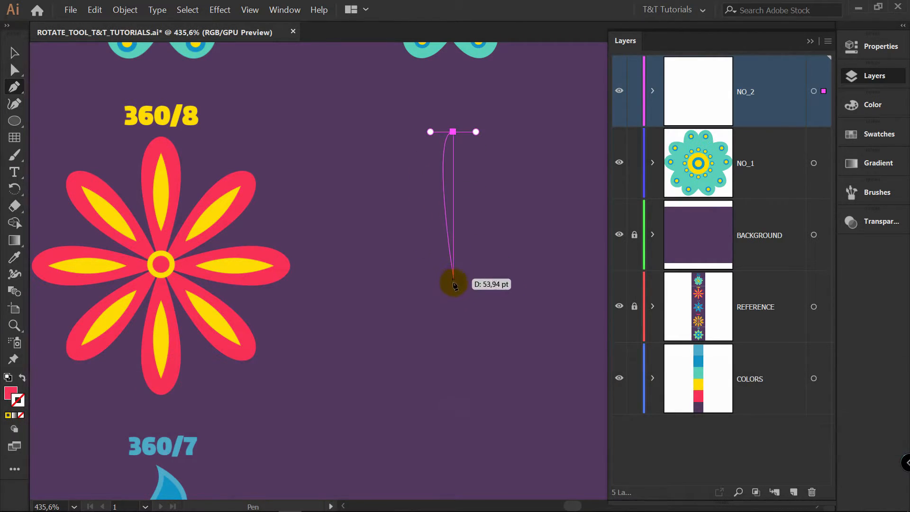
drag(454, 143, 453, 205)
key(alt)
click(453, 132)
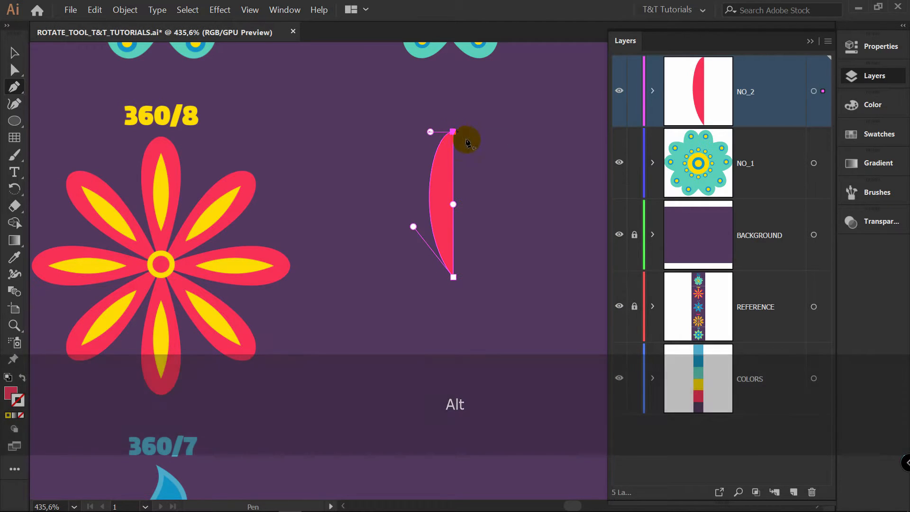
Reshape the half-petal by widening its upper curve, lowering its bottom point and tapering the curve towards the tip.
key(a)
drag(456, 133, 418, 133)
drag(413, 228, 423, 257)
drag(423, 257, 422, 251)
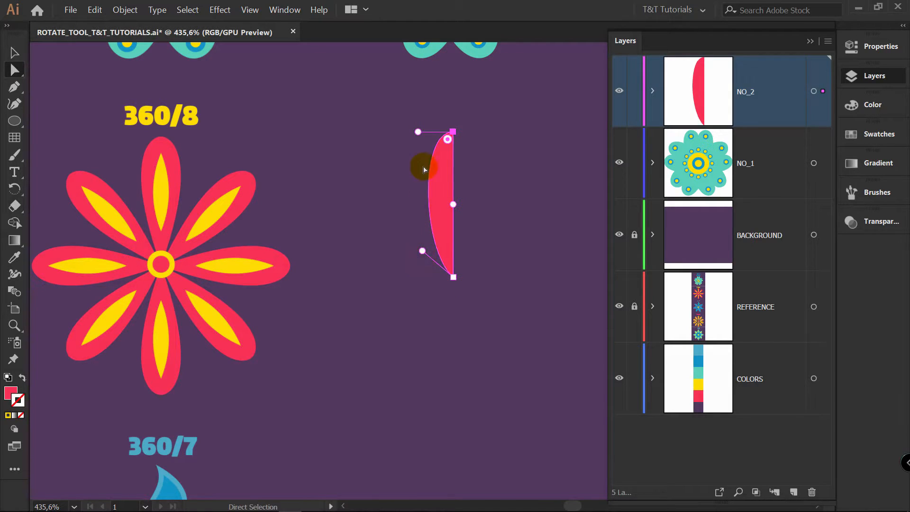
drag(418, 133, 410, 132)
drag(453, 277, 427, 260)
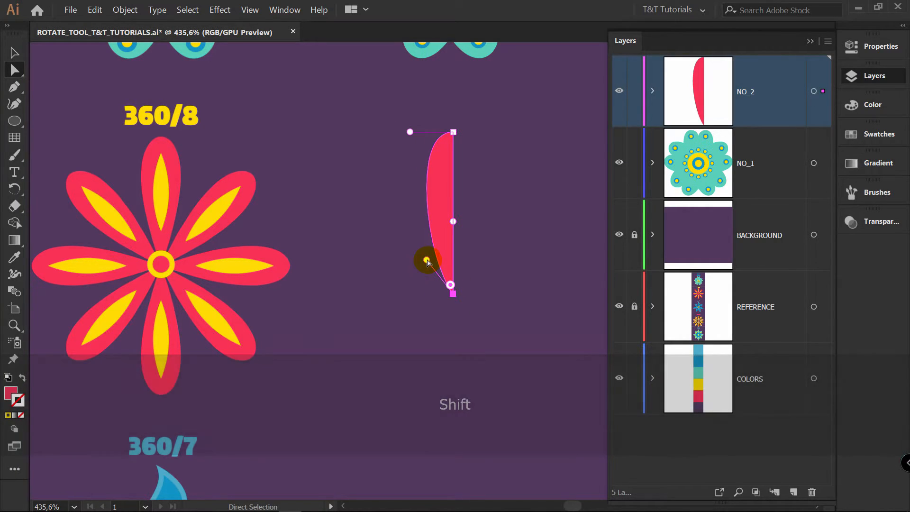
click(523, 151)
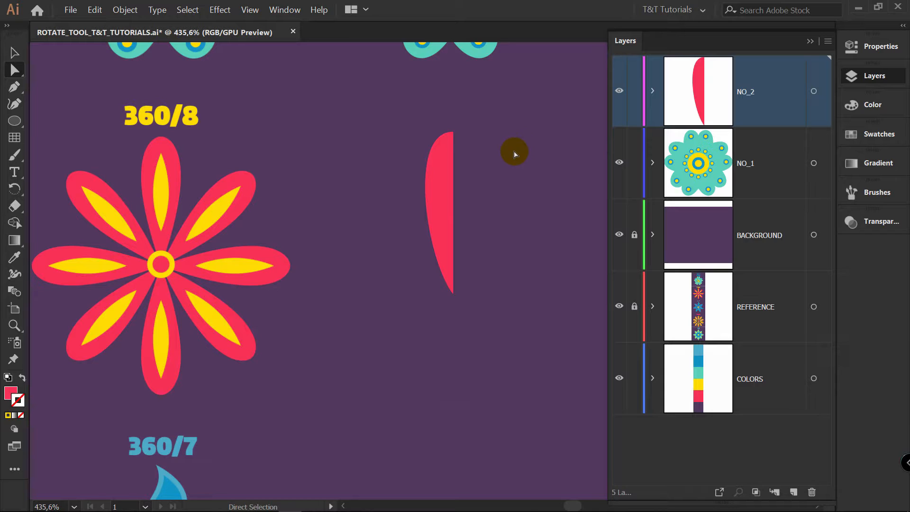
Reflect a copy of the half-petal across the vertical axis through its straight edge to form the second half.
key(v)
click(442, 172)
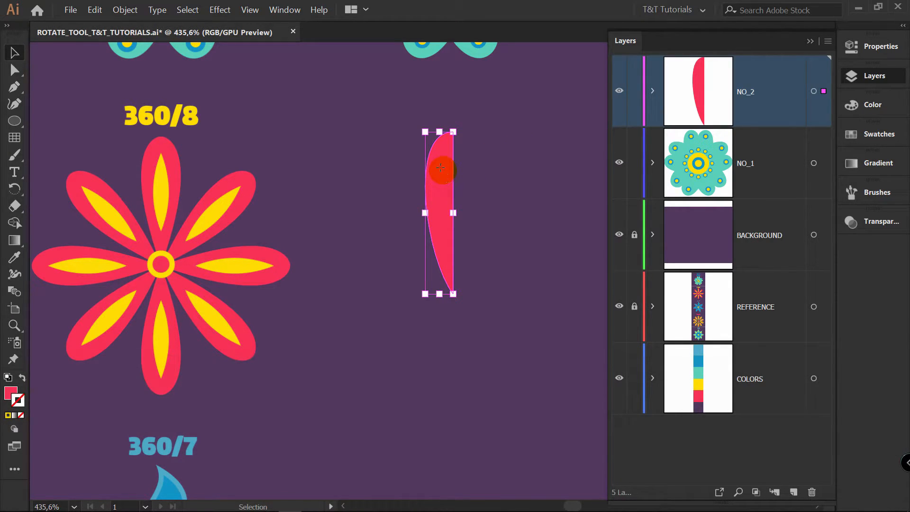
key(o)
key(alt)
alt+click(453, 131)
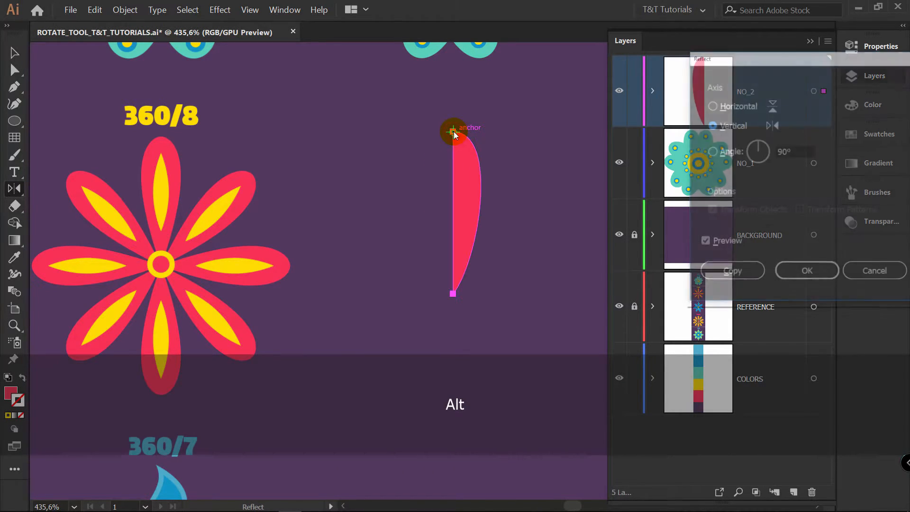
click(731, 273)
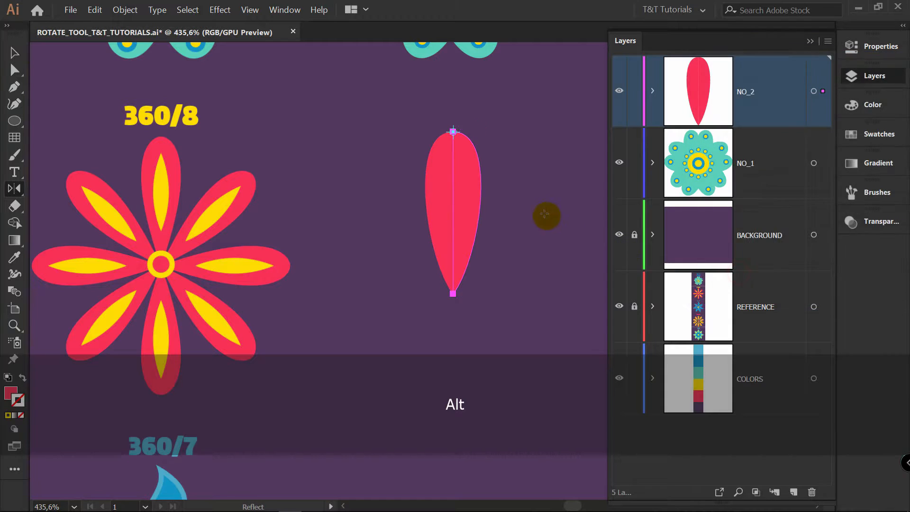
Unite the two red halves into a single petal shape.
key(v)
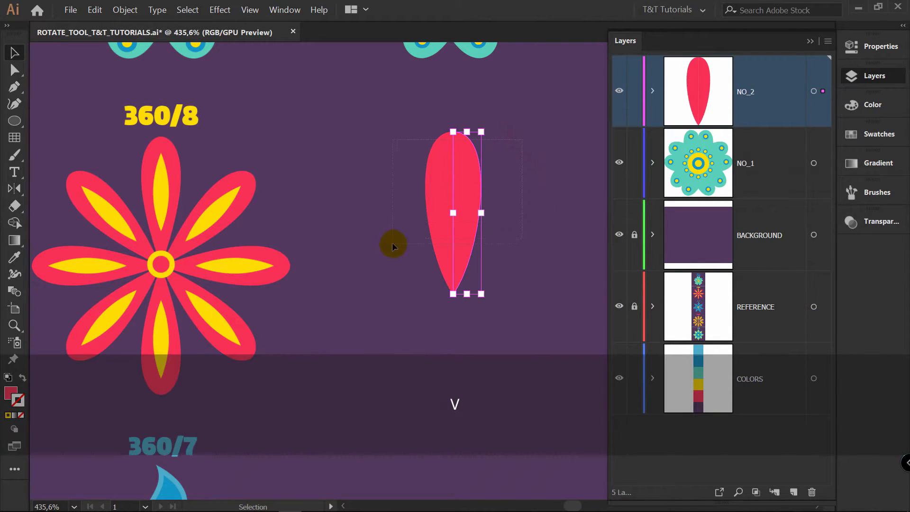
click(881, 46)
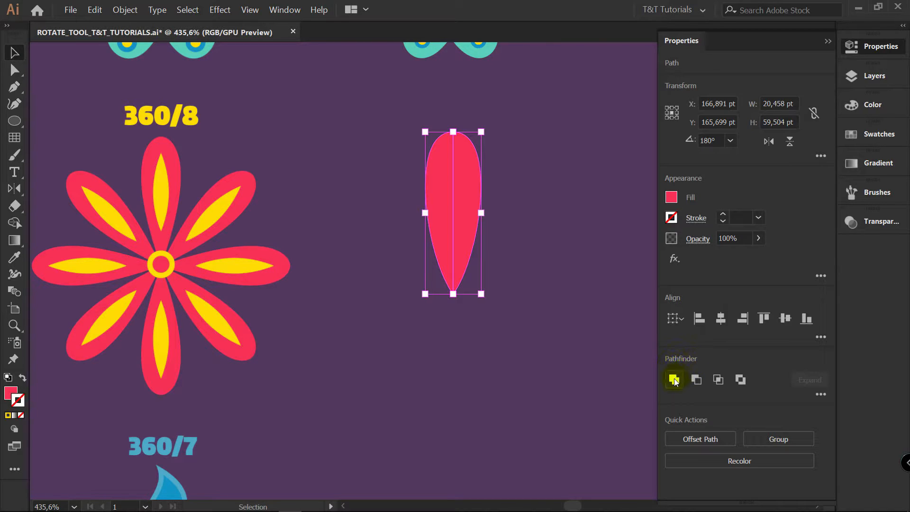
click(674, 379)
Narrow and lengthen the red petal to about 15.9 pt wide and 63.3 pt high.
drag(481, 213, 473, 211)
click(524, 209)
click(470, 193)
drag(457, 133, 453, 122)
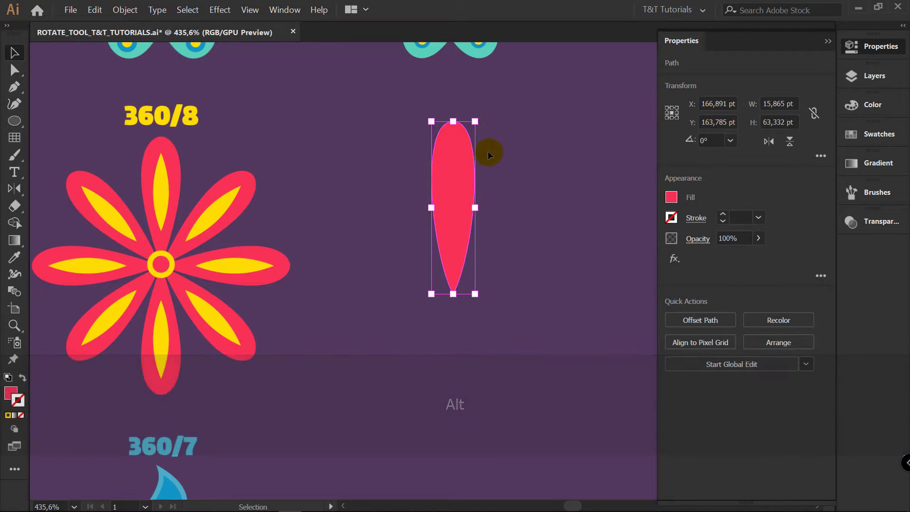
Draw a vertical line about 38.4 pt long down the petal's middle with no fill and a stroke in the reference flower's yellow.
key(i)
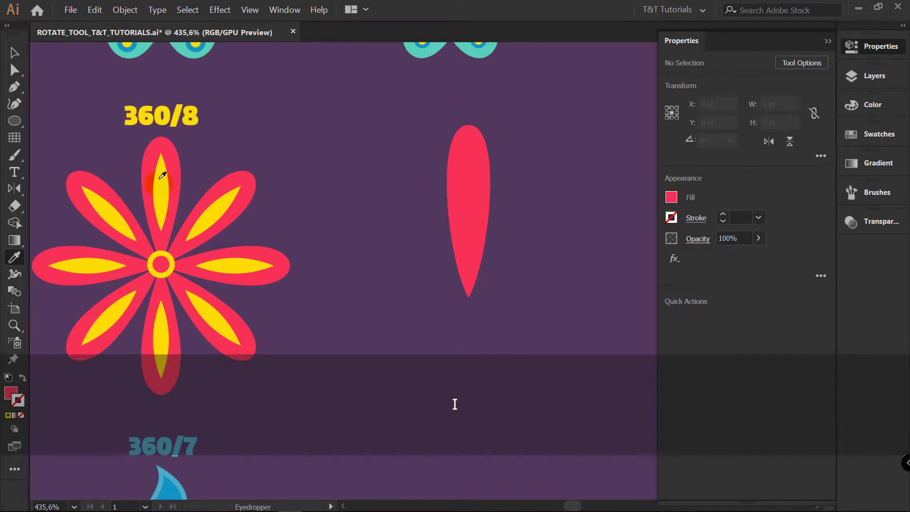
click(164, 176)
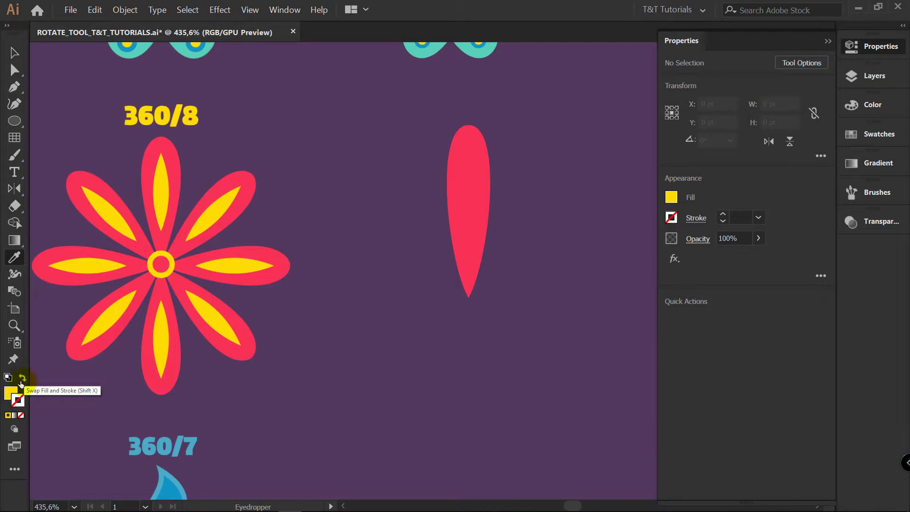
click(22, 379)
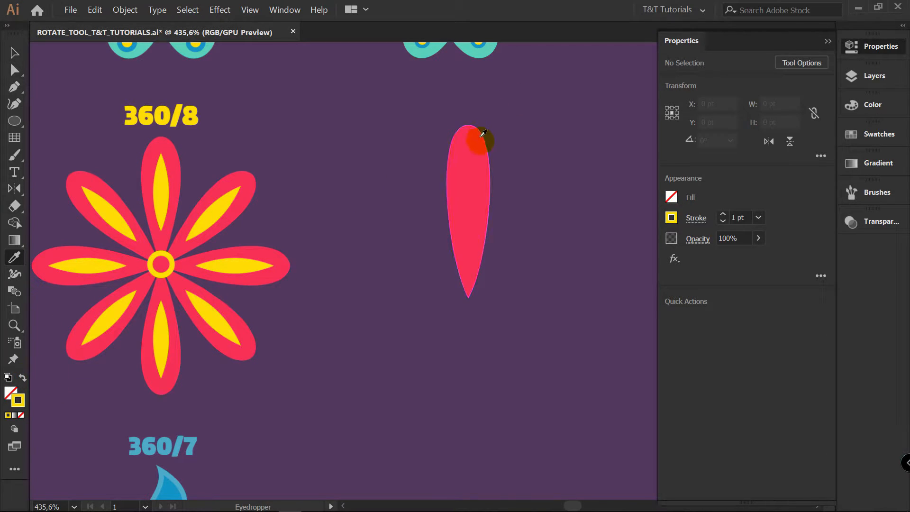
key(p)
scroll(469, 158, up, 3)
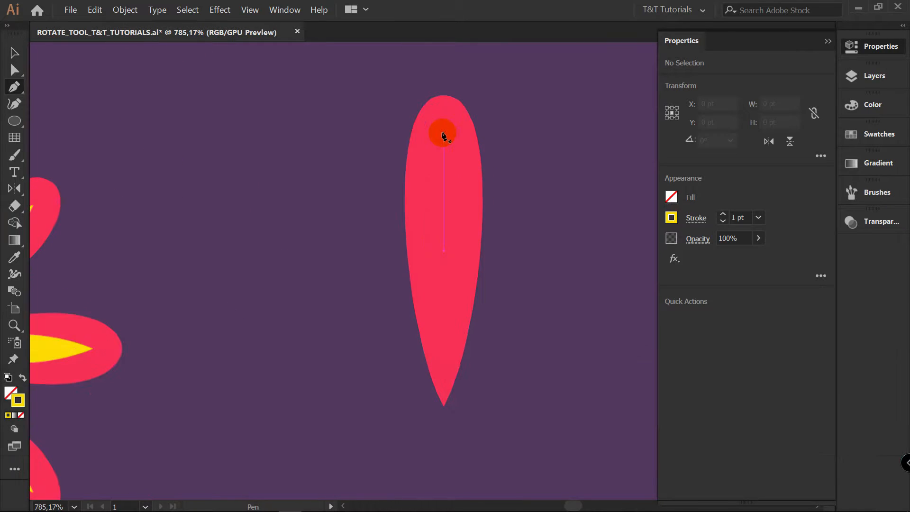
click(443, 130)
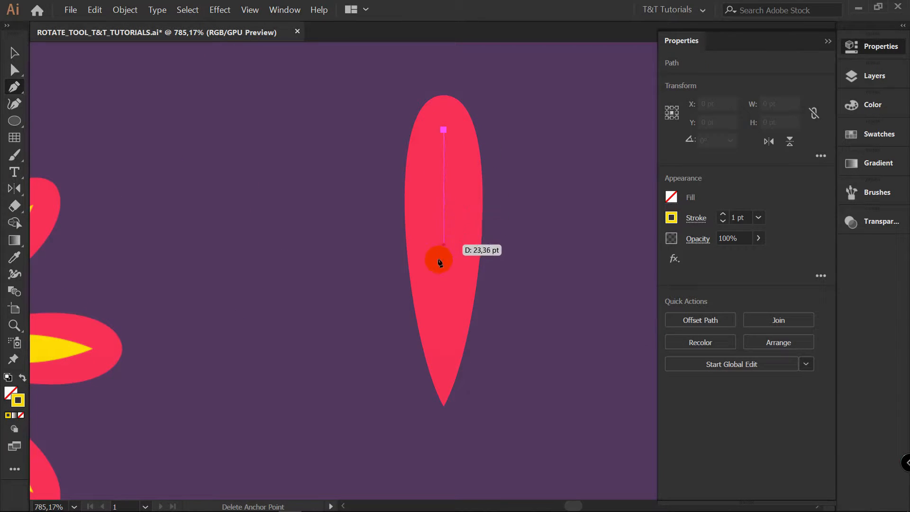
click(444, 304)
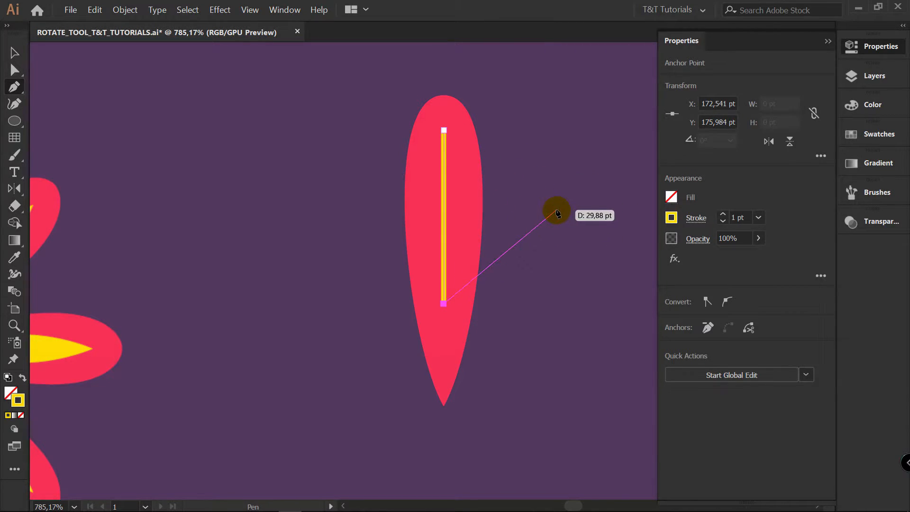
key(v)
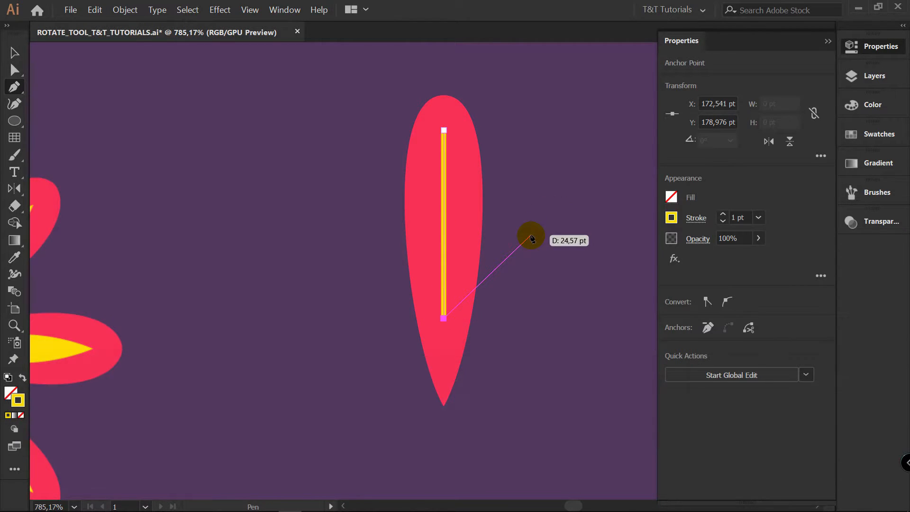
ctrl+click(573, 158)
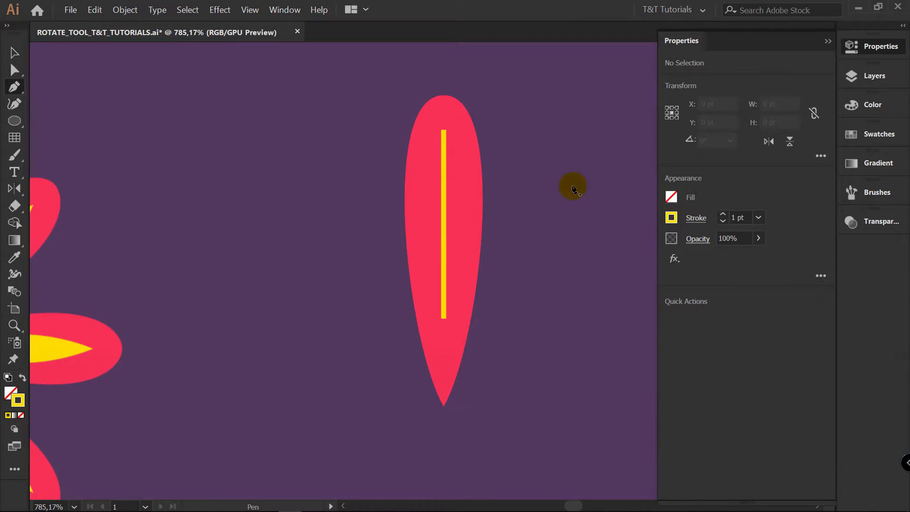
Give the yellow line the lens-shaped width profile tapered at both ends and a 6 pt stroke weight.
key(v)
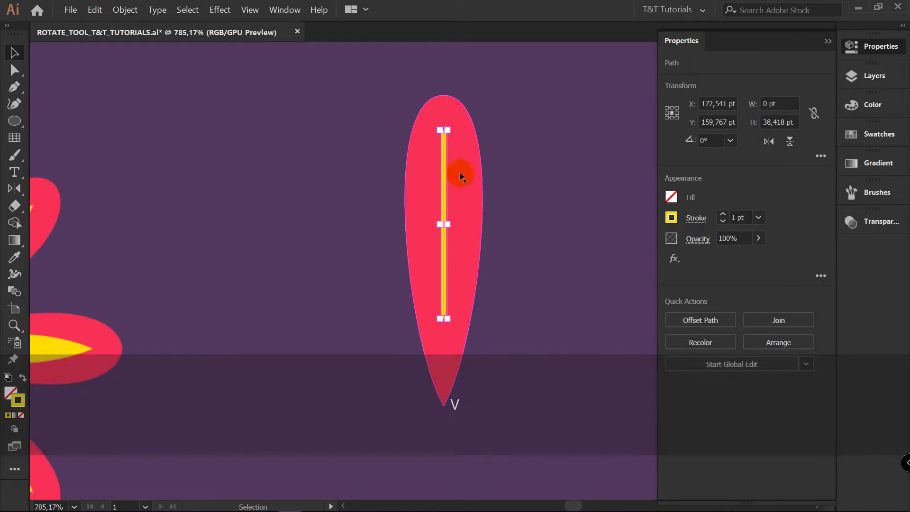
click(722, 215)
click(722, 214)
click(722, 214)
click(722, 214)
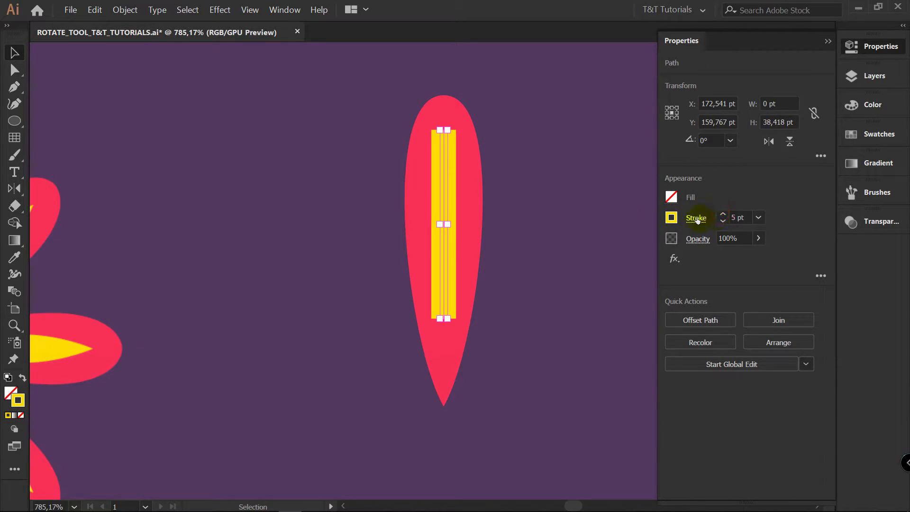
click(700, 219)
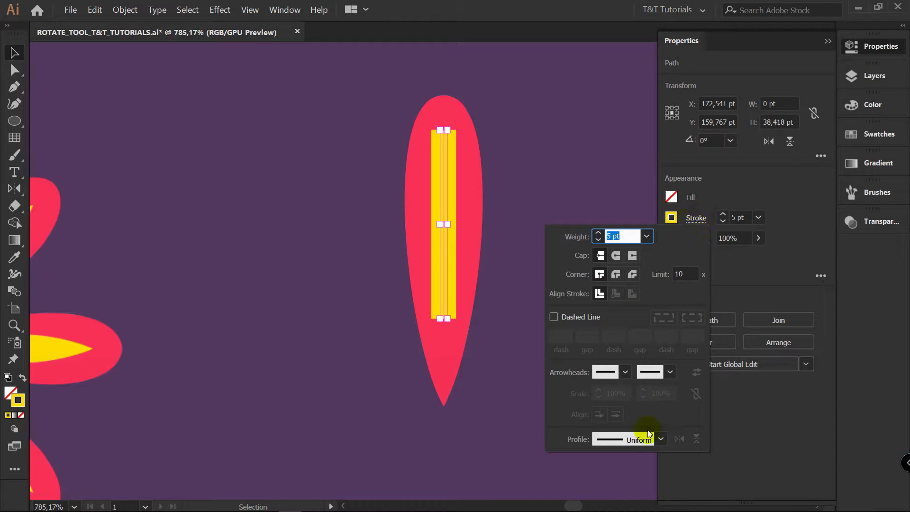
click(659, 440)
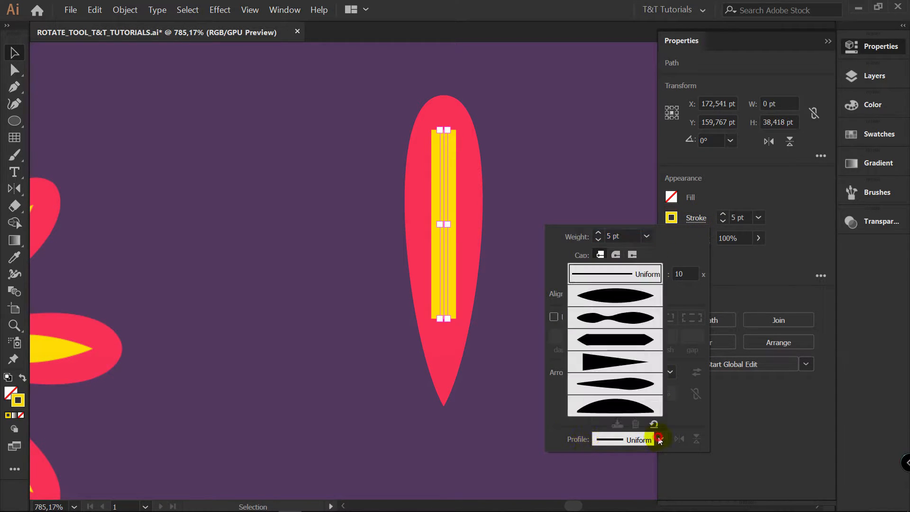
click(626, 295)
click(723, 215)
click(724, 221)
click(724, 215)
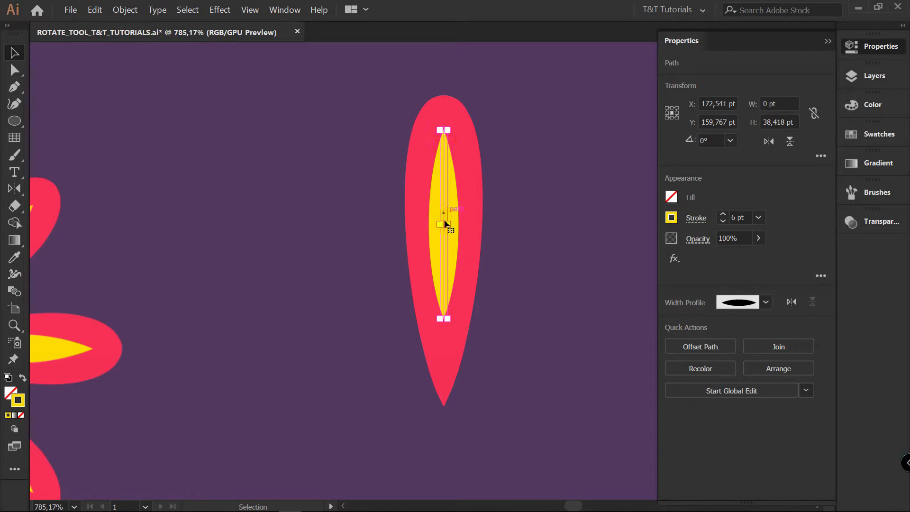
Expand the yellow stroke into a filled shape.
click(125, 9)
click(146, 124)
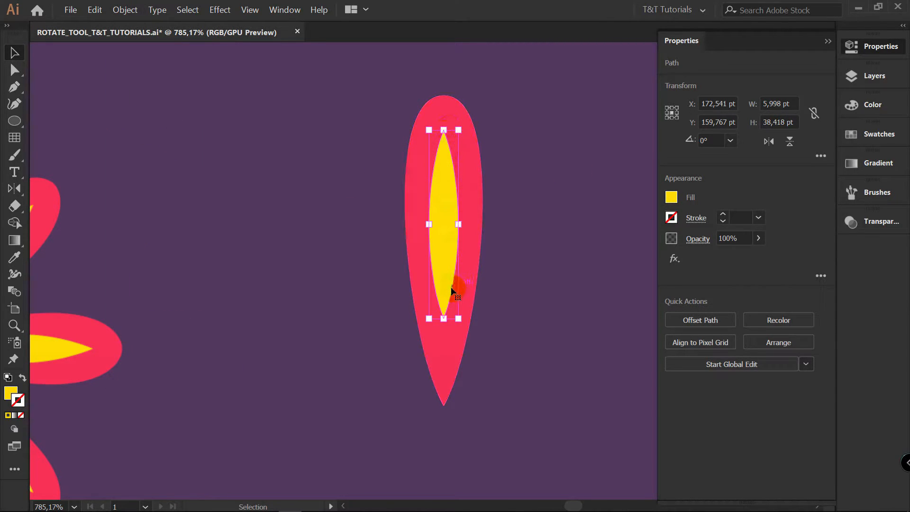
Examine the anchor points around the yellow shape, try pulling its left middle anchor outward, and undo that move.
key(z)
click(466, 193)
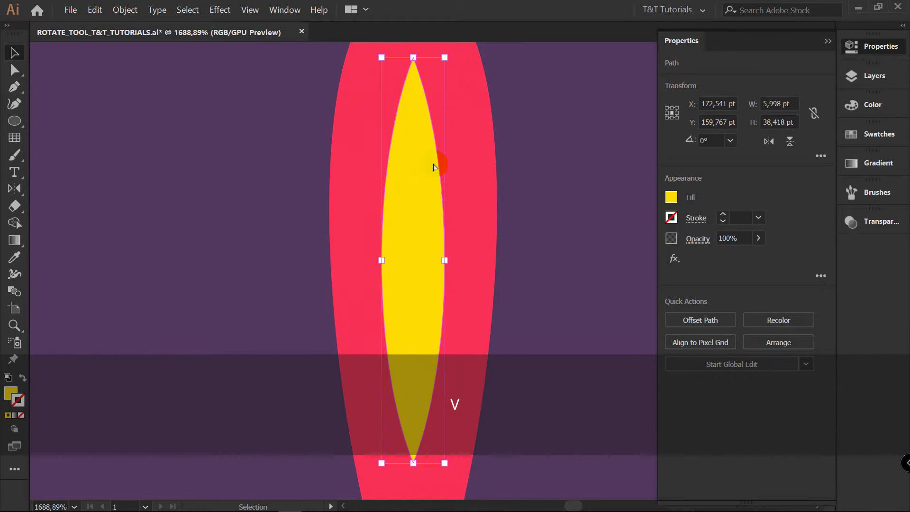
key(a)
click(381, 260)
click(444, 260)
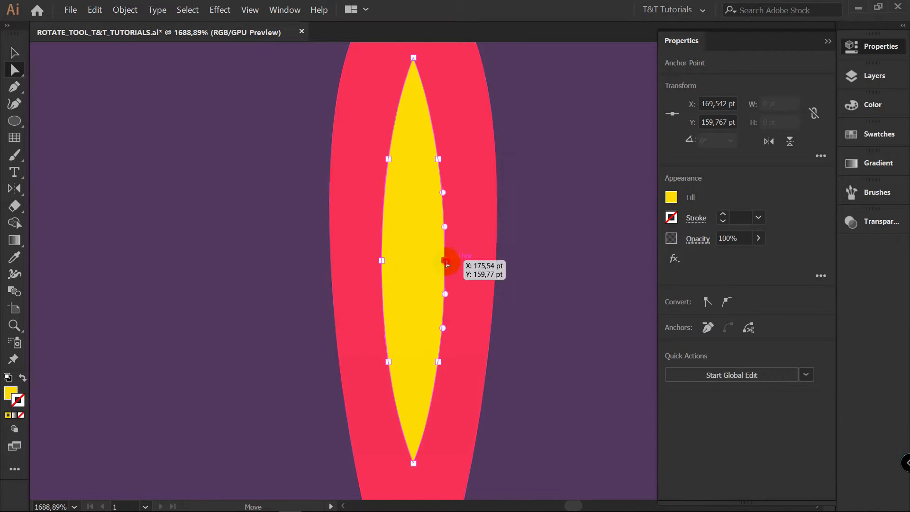
click(388, 158)
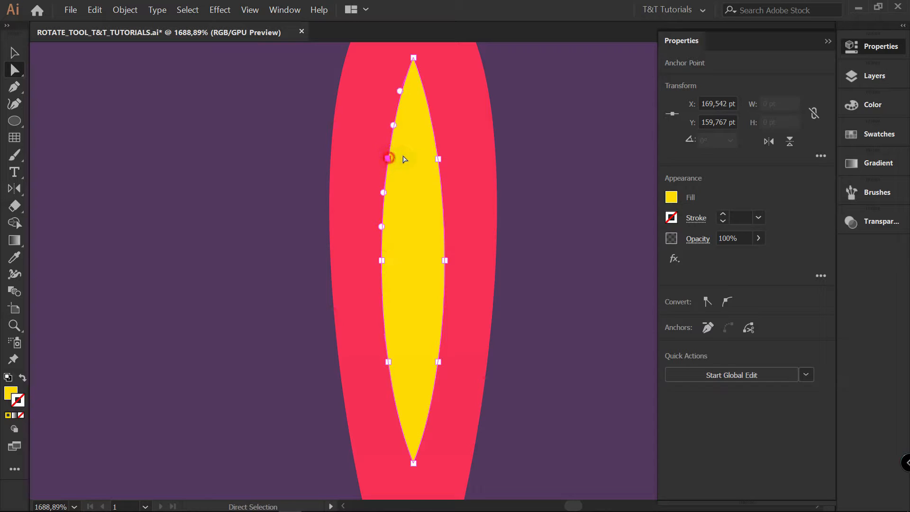
click(438, 160)
click(389, 362)
drag(382, 261, 368, 260)
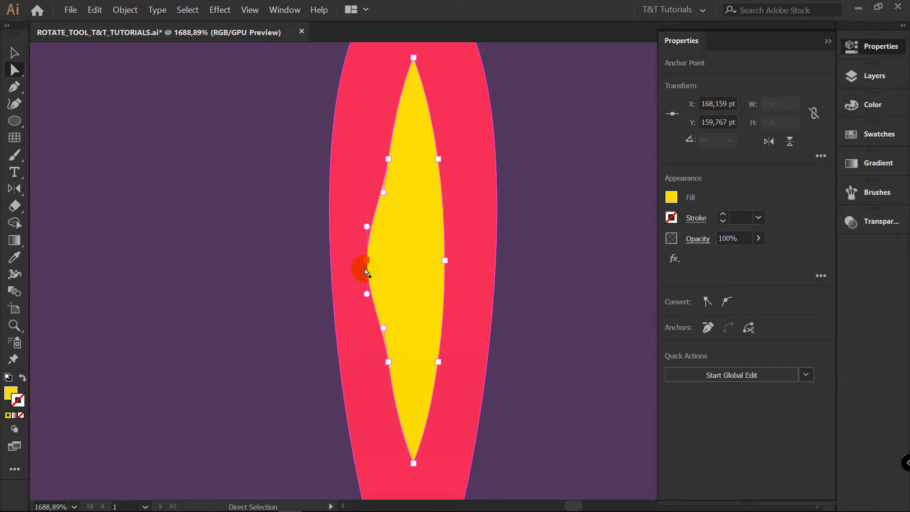
key(ctrl+z)
Simplify the yellow inner shape's path with 100% curve precision and a 0° angle threshold, previewing it against the original.
key(v)
key(a)
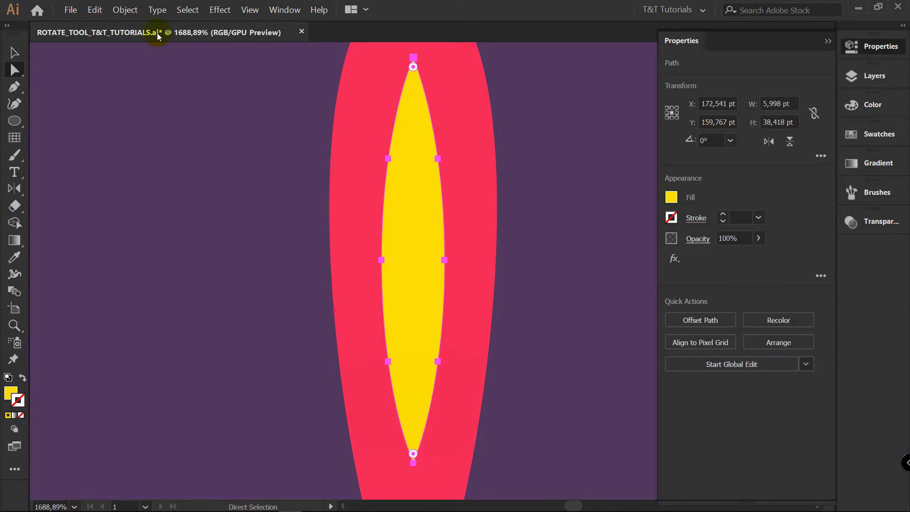
click(135, 13)
mouse_move(131, 228)
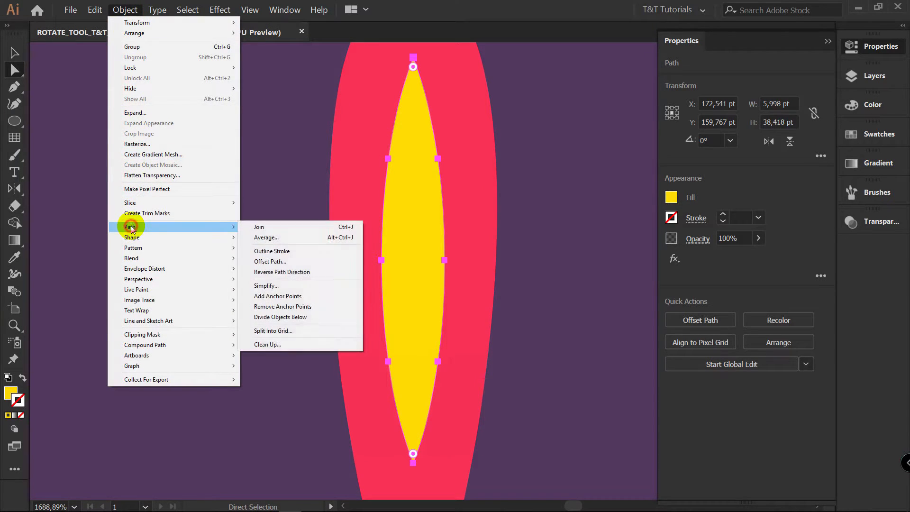
click(265, 286)
drag(788, 127, 678, 113)
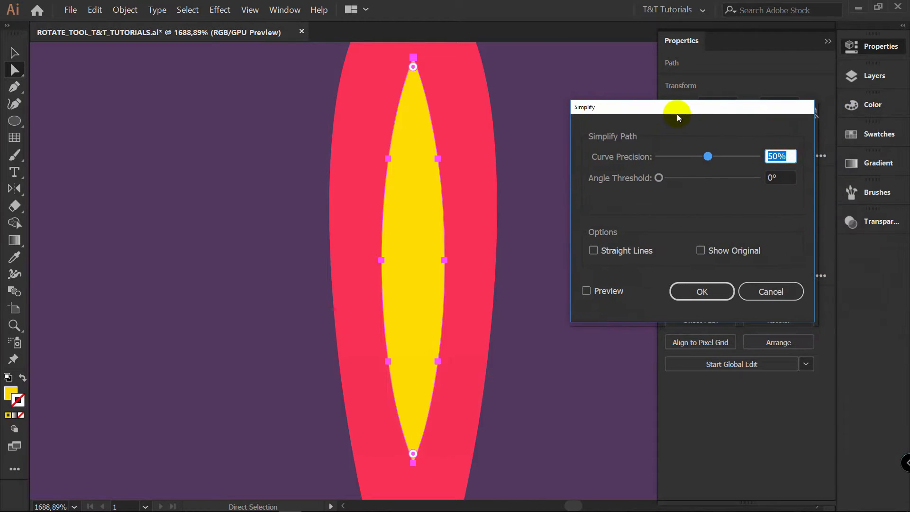
click(602, 292)
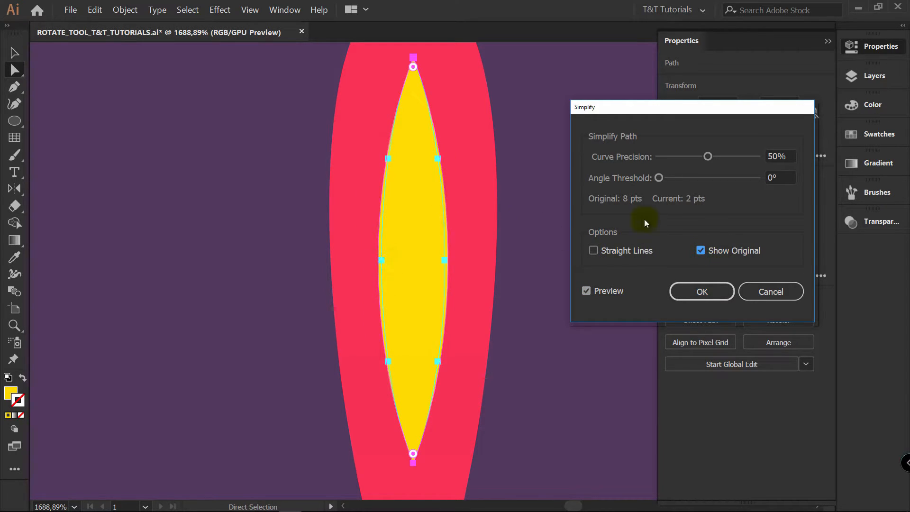
drag(708, 156, 761, 156)
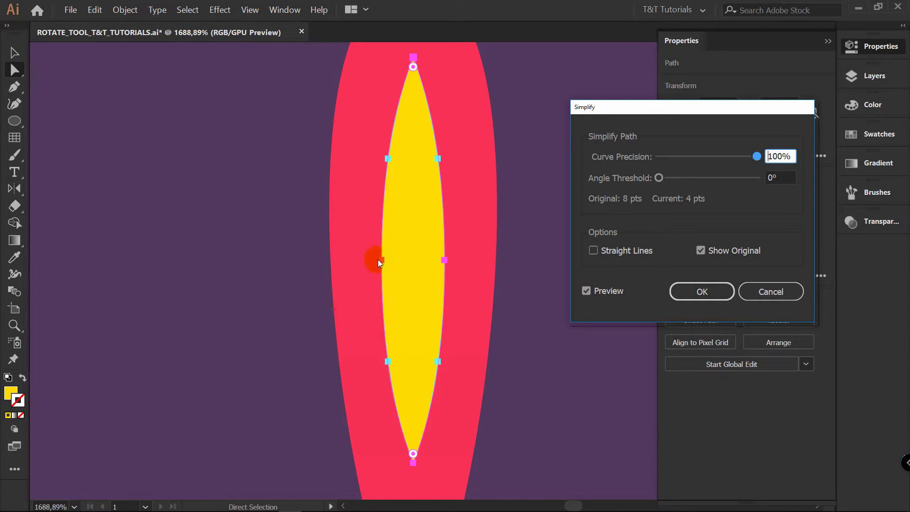
drag(760, 157, 769, 156)
click(700, 292)
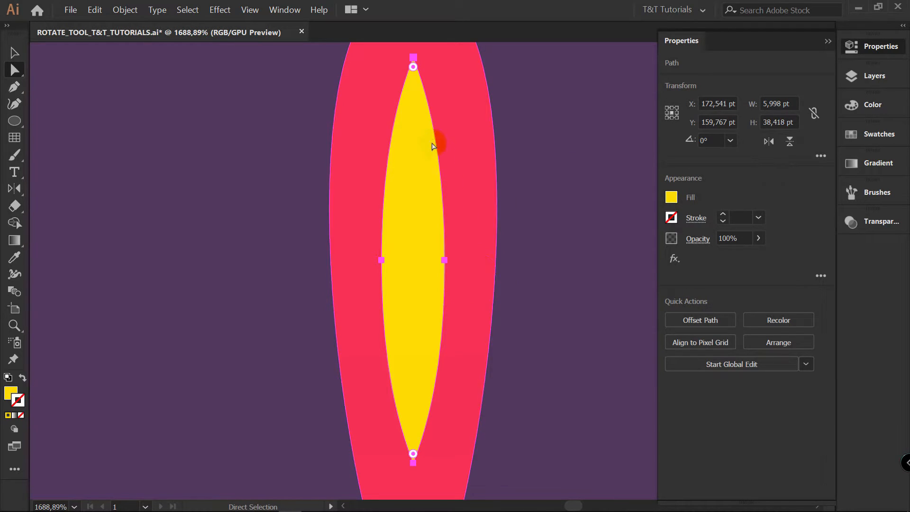
Widen the yellow shape by nudging its two middle side anchors 1 pt outward each.
click(446, 260)
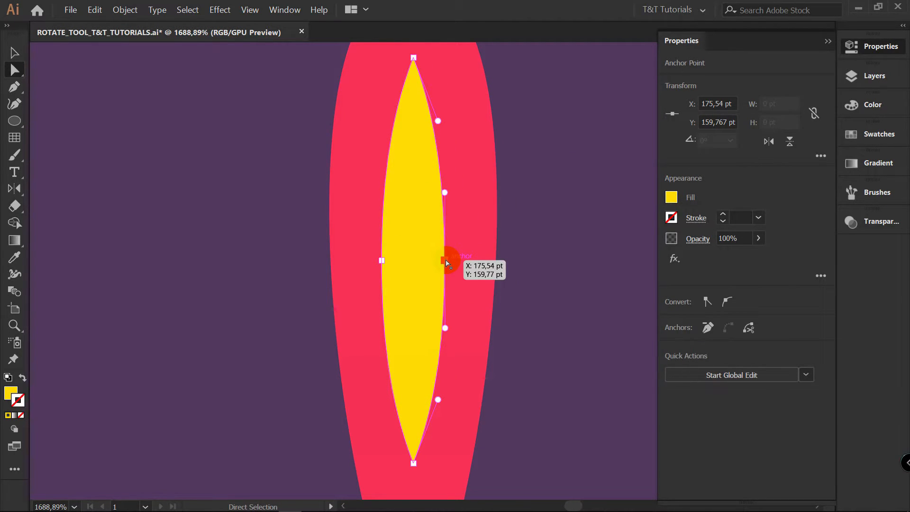
key(Right)
click(383, 260)
key(Left)
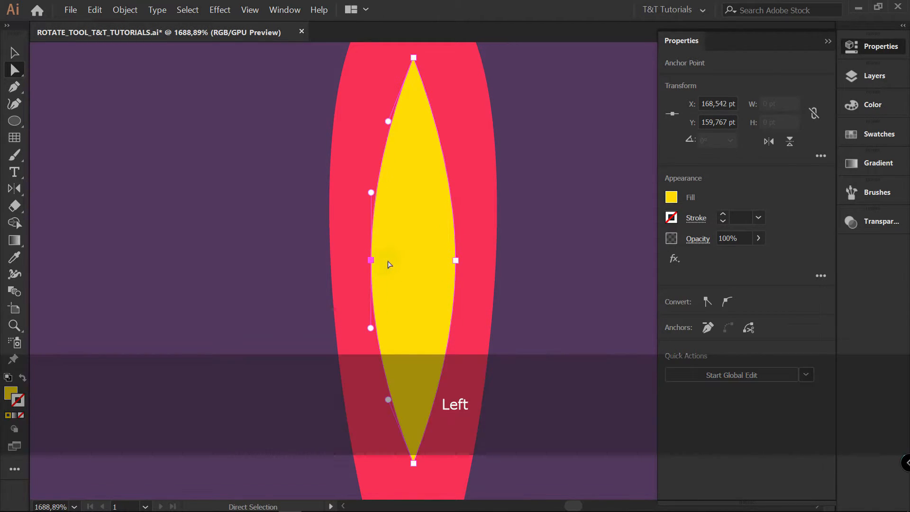
Make the yellow shape slightly narrower and shorter inside the red petal.
key(v)
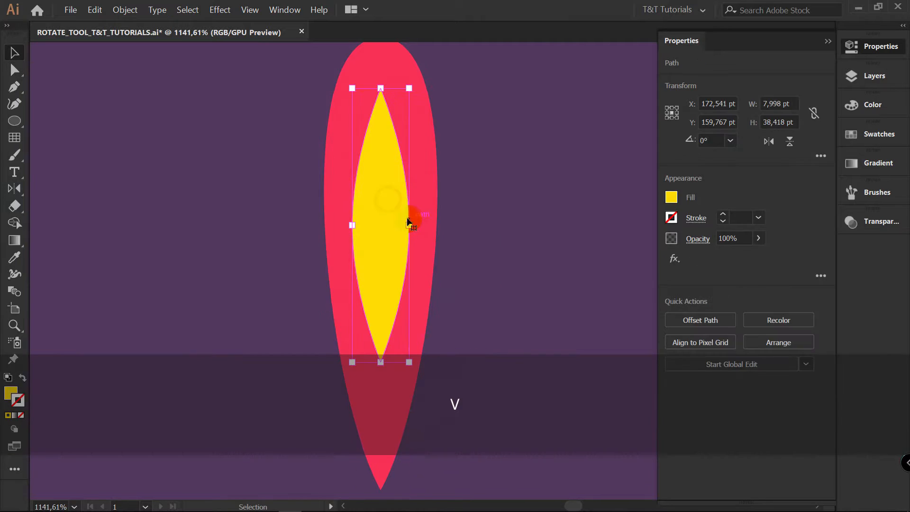
drag(409, 225, 405, 225)
drag(381, 89, 379, 104)
click(503, 127)
Draw a yellow circle about 9.9 pt wide beside the petal's lower tip and paste a copy in front of it.
key(z)
drag(425, 129, 296, 159)
drag(306, 162, 350, 161)
key(v)
key(l)
drag(403, 252, 432, 280)
key(ctrl+f)
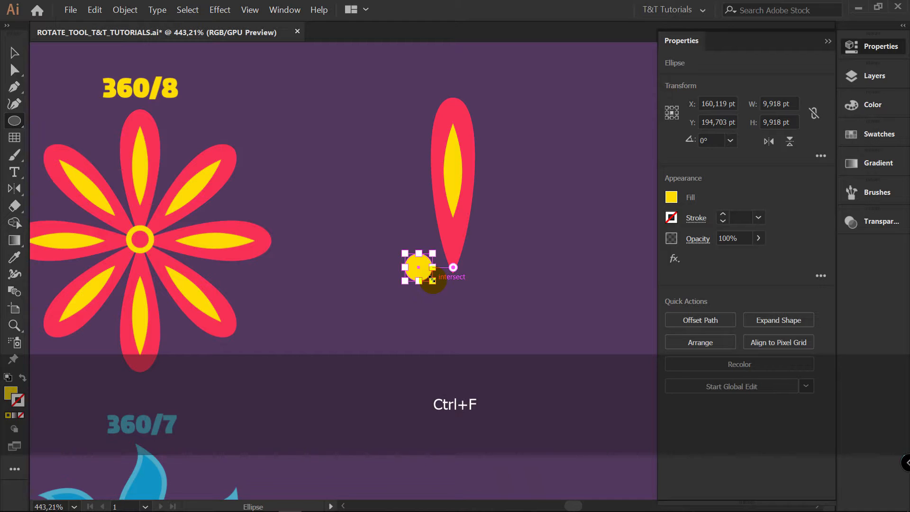
Turn the circle copy into a smaller concentric disc in the petal's red and group it with the yellow circle.
key(i)
click(450, 239)
key(z)
click(454, 247)
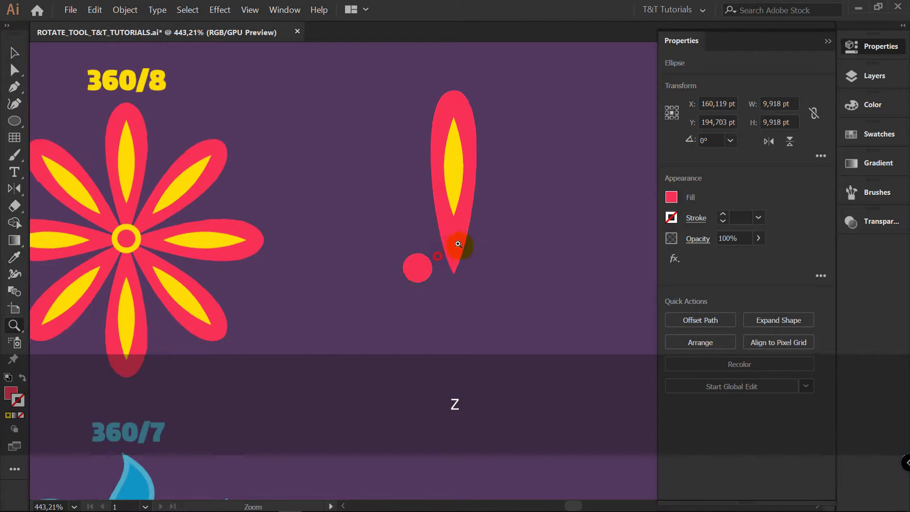
key(v)
drag(427, 250, 440, 317)
key(ctrl+g)
Group the red petal with its yellow inner shape and centre the group above the two-colour circle.
key(space)
drag(517, 246, 489, 344)
key(v)
click(543, 200)
drag(547, 131, 444, 203)
key(ctrl+g)
key(v)
drag(485, 288, 445, 277)
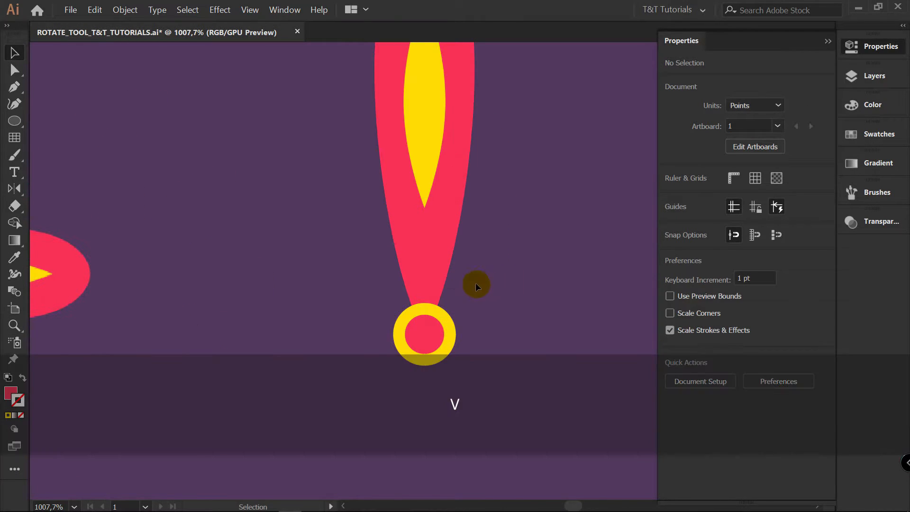
Move the petal group straight up, leaving a gap between its tip and the circle.
drag(436, 284, 435, 121)
click(503, 195)
key(z)
drag(488, 194, 379, 209)
key(space)
drag(449, 218, 403, 252)
Create a copy of the petal group rotated 45° around the circle's center.
key(v)
click(406, 199)
key(r)
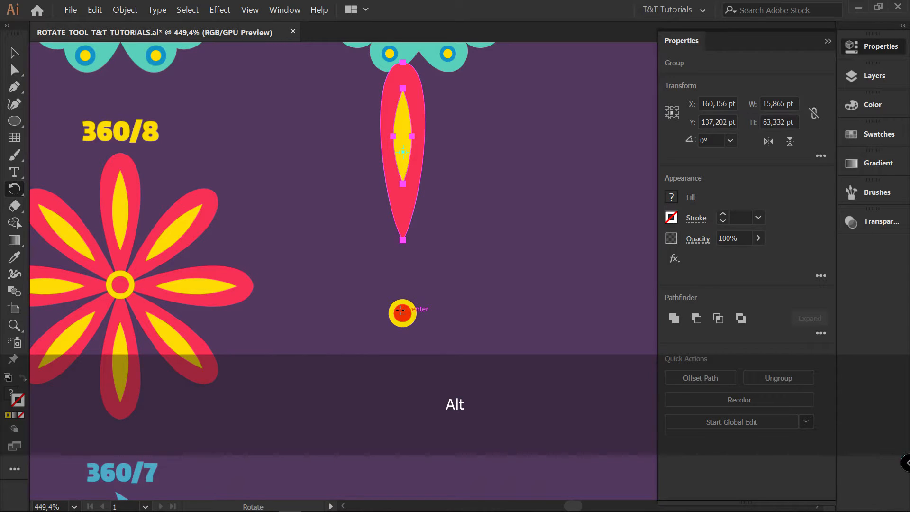
alt+click(403, 313)
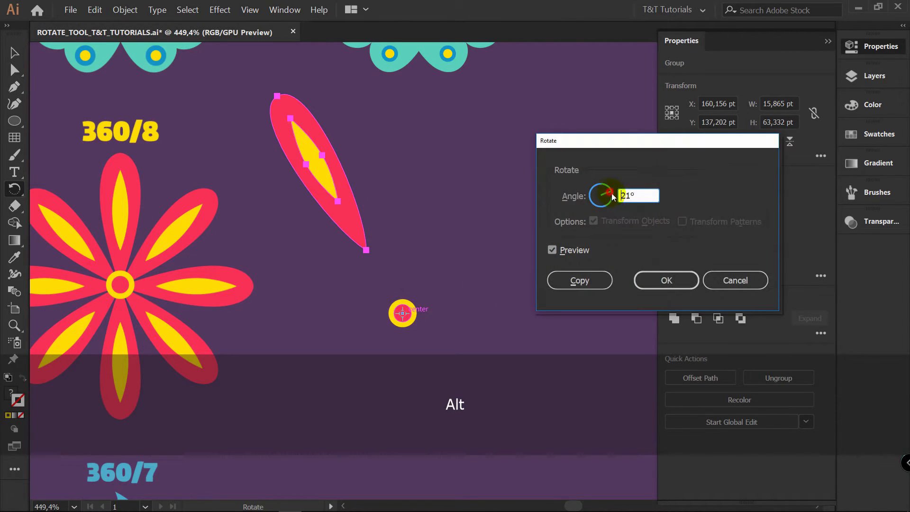
text(7)
mouse_move(615, 199)
mouse_down()
mouse_move(603, 195)
mouse_move(612, 191)
mouse_up()
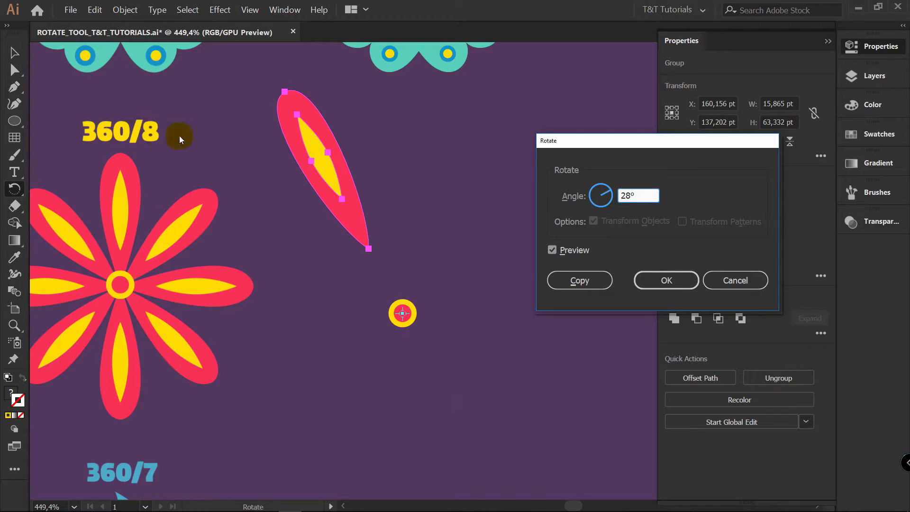
drag(601, 195, 608, 188)
click(583, 281)
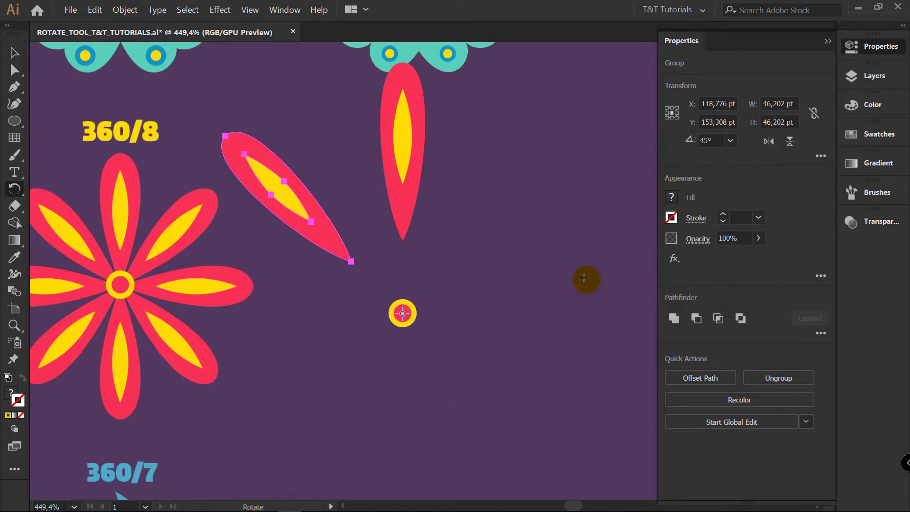
Repeat the rotated petal copy four more times around the circle.
key(ctrl+d)
key(ctrl+d)
key(ctrl+d)
key(ctrl+d)
key(v)
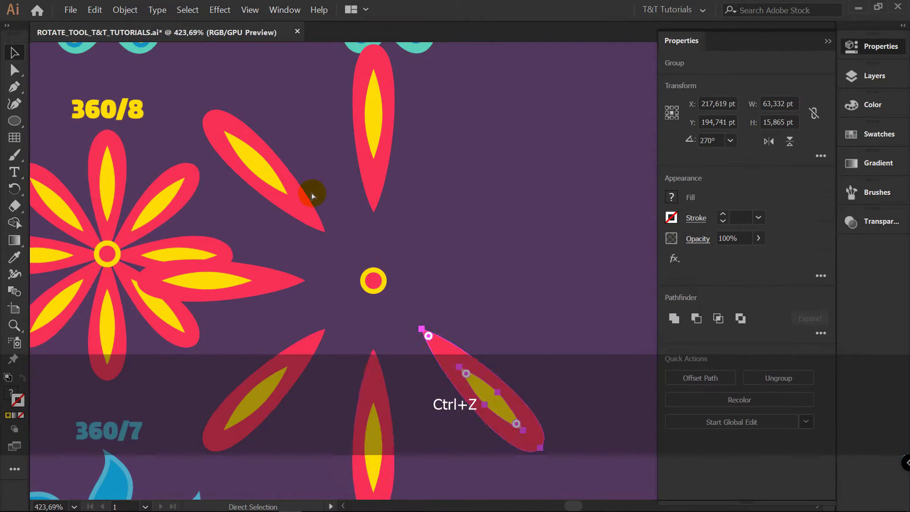
Undo the repeated copies and the first rotated copy of the spaced-out petal.
key(ctrl+z)
key(ctrl+z)
key(ctrl+z)
key(ctrl+z)
key(ctrl+z)
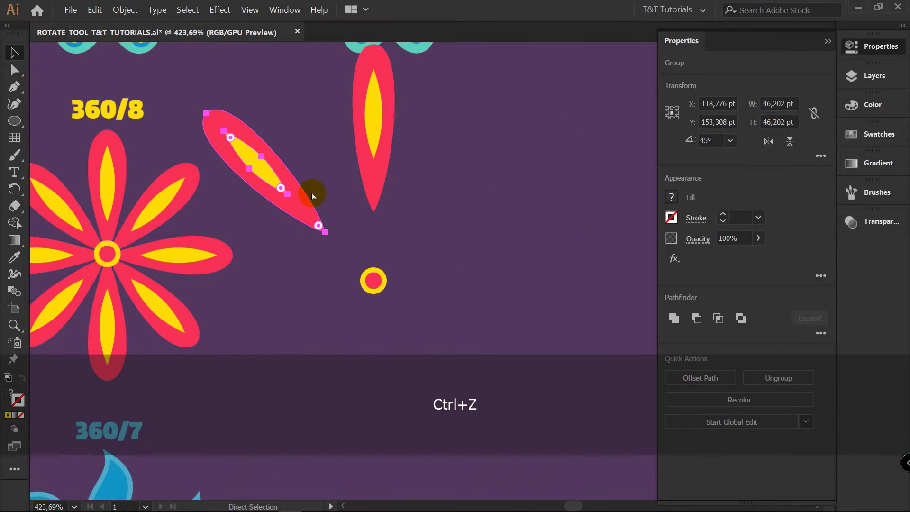
Move the petal group straight down until its tip meets the circle.
click(433, 209)
drag(388, 170, 385, 234)
click(440, 243)
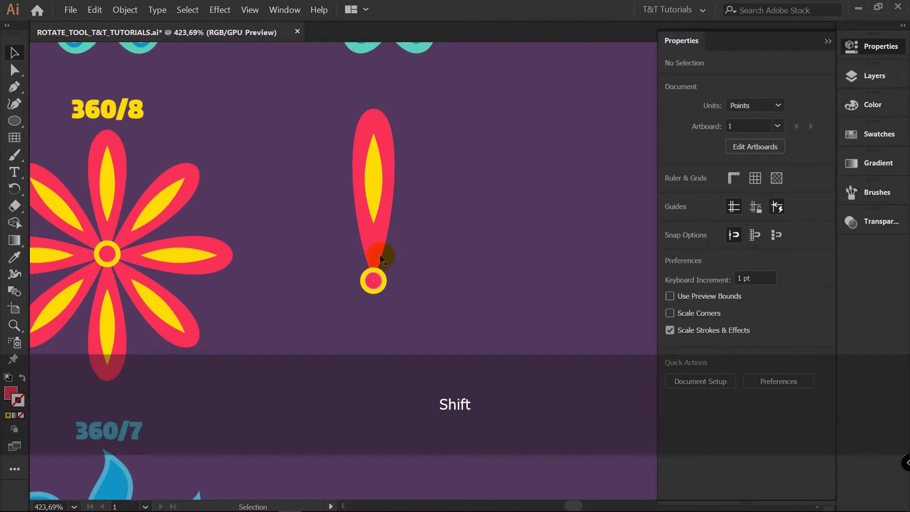
Create a copy of the petal group rotated by 360/8 degrees around the circle's center.
click(375, 219)
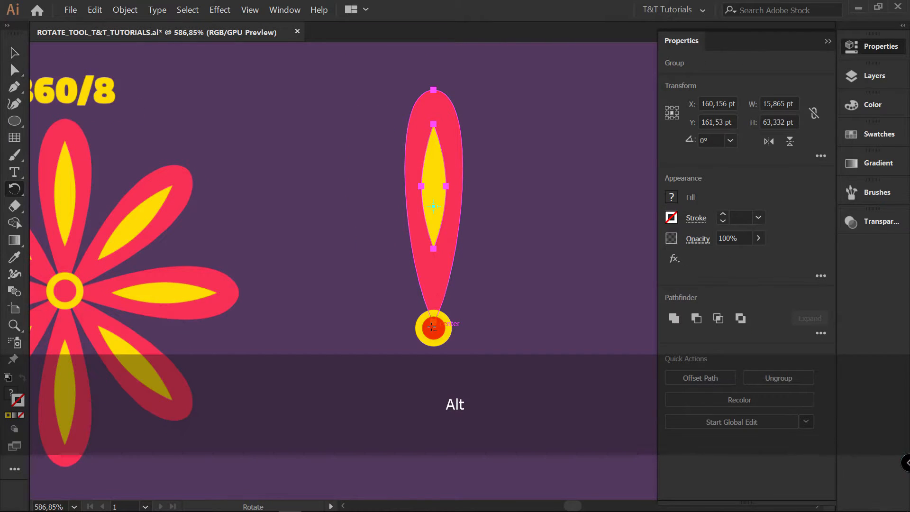
alt+click(433, 326)
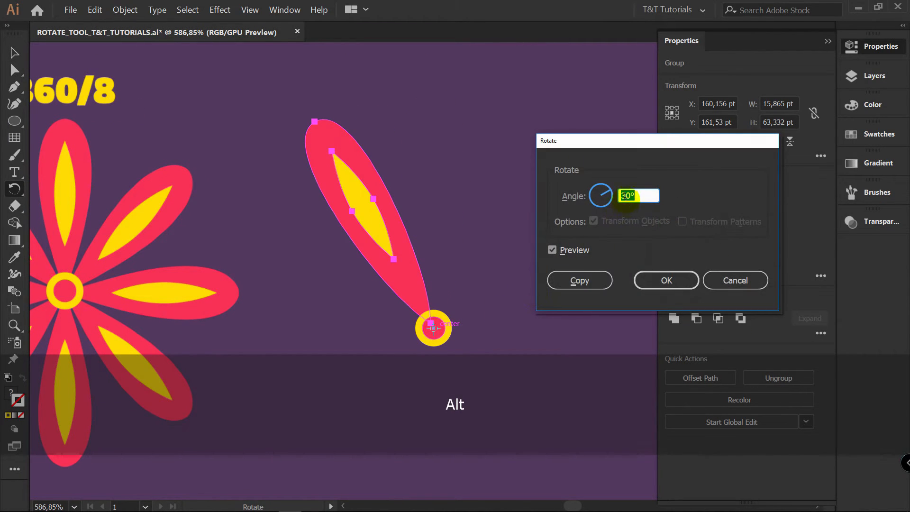
text(360/8)
click(587, 280)
Repeat the rotated petal copy six more times to complete the eight-petal flower.
key(ctrl+d)
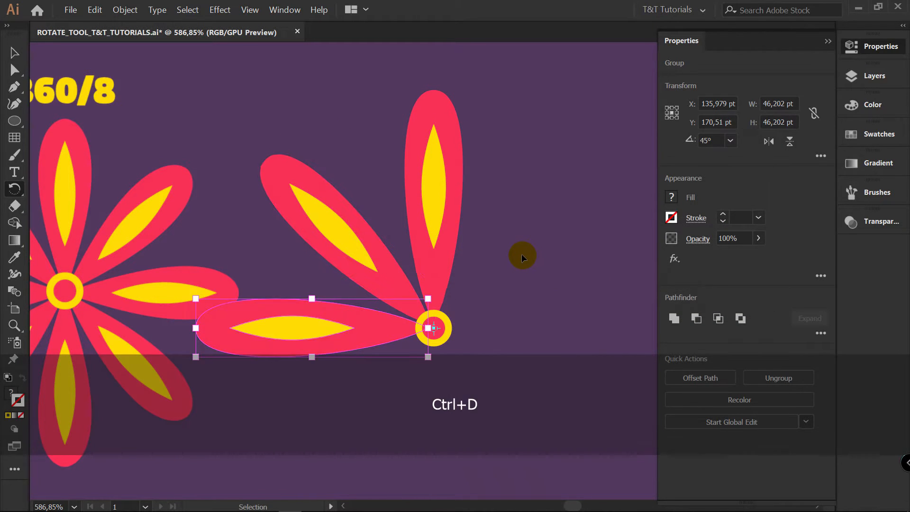
key(ctrl+d)
key(ctrl+d)
key(ctrl+d)
key(ctrl+d)
key(ctrl+d)
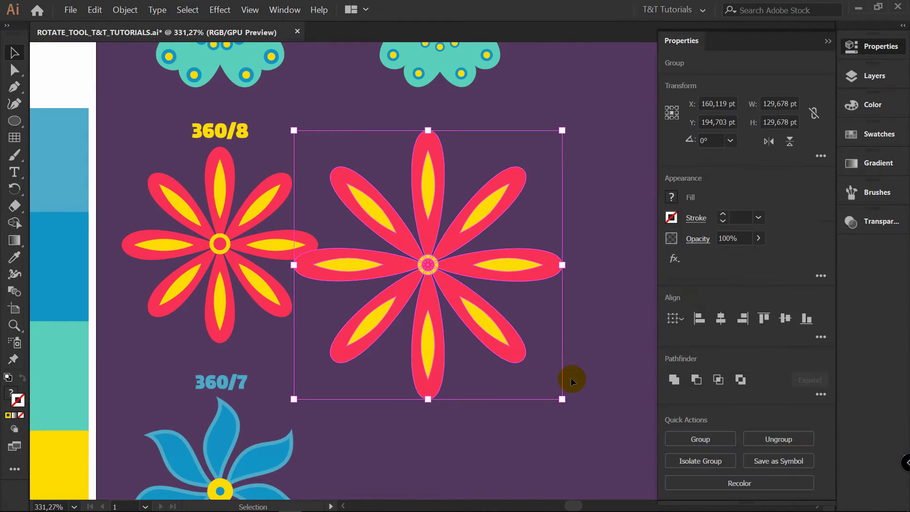
Group the petals with the center circles and scale the flower down to about 94.5 pt wide.
key(ctrl+g)
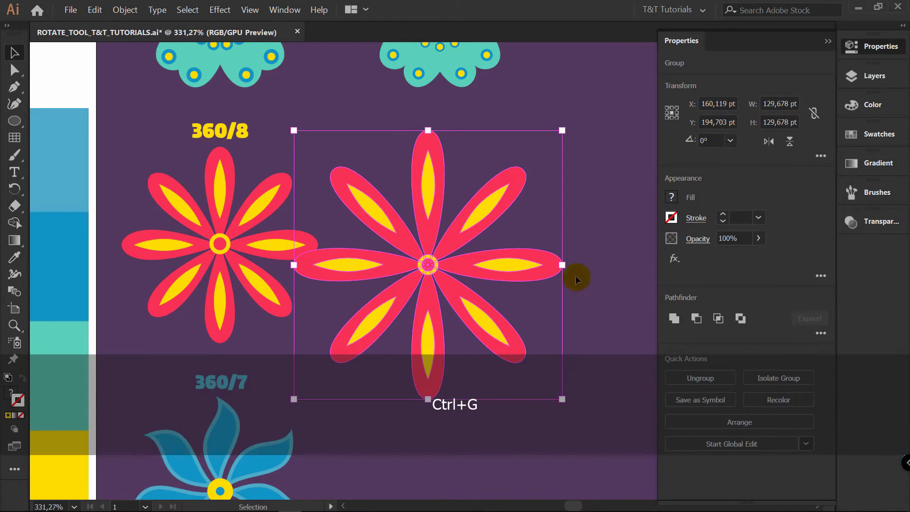
key(v)
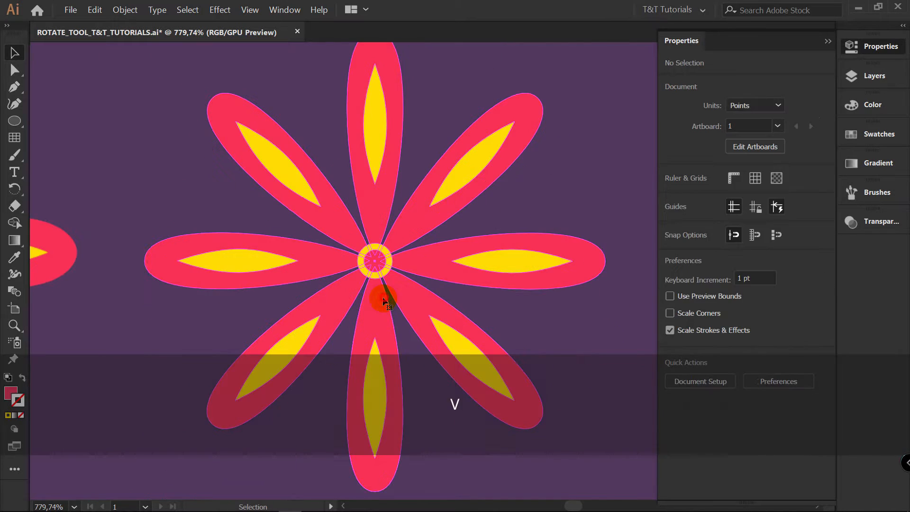
Ungroup the flower and enlarge the pair of circles at its center.
click(376, 295)
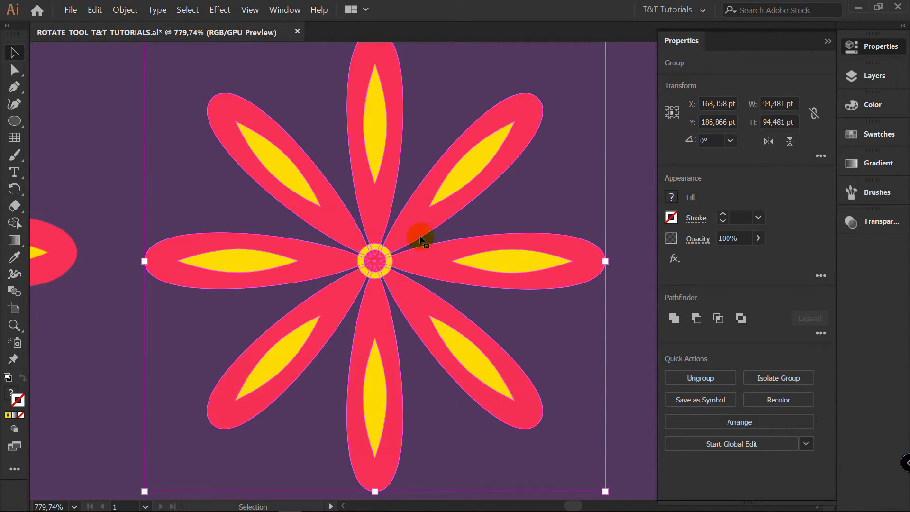
right_click(420, 218)
click(441, 295)
click(559, 195)
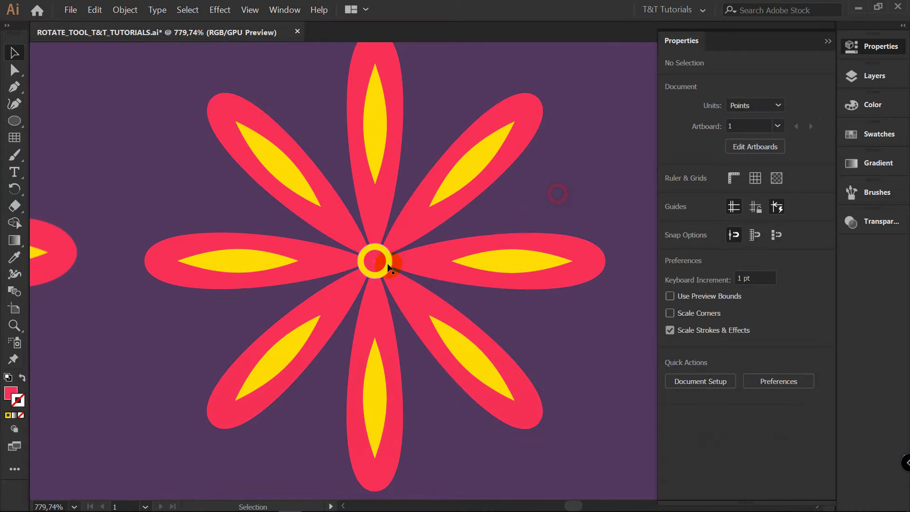
click(388, 264)
drag(393, 242, 400, 234)
click(587, 183)
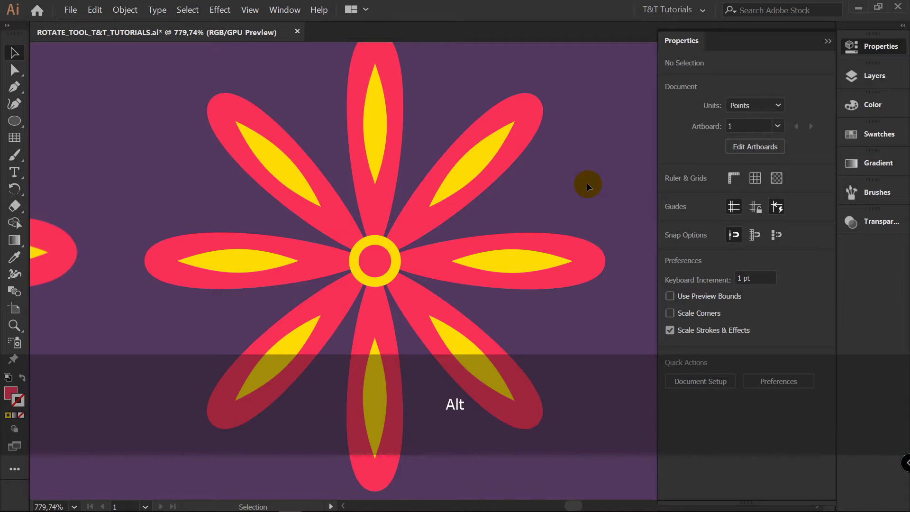
Undo the enlargement of the center circles and the ungrouping of the flower.
key(ctrl+z)
key(ctrl+z)
click(588, 183)
Isolate the flower group for editing and compare its center with the reference 360/8 flower.
click(474, 181)
double_click(486, 268)
key(z)
drag(380, 195, 266, 213)
key(space)
drag(306, 210, 297, 262)
key(v)
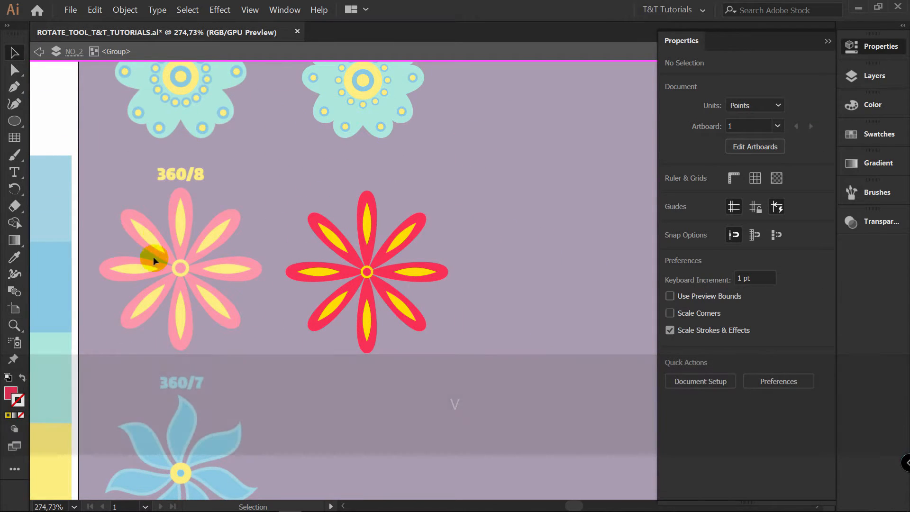
key(z)
drag(349, 250, 392, 239)
key(v)
Enlarge the grouped circles at the flower's center to about 14.9 pt wide.
click(419, 315)
key(space)
key(z)
drag(348, 264, 437, 258)
key(v)
drag(385, 206, 426, 149)
scroll(426, 150, down, 1)
key(v)
click(549, 132)
click(384, 177)
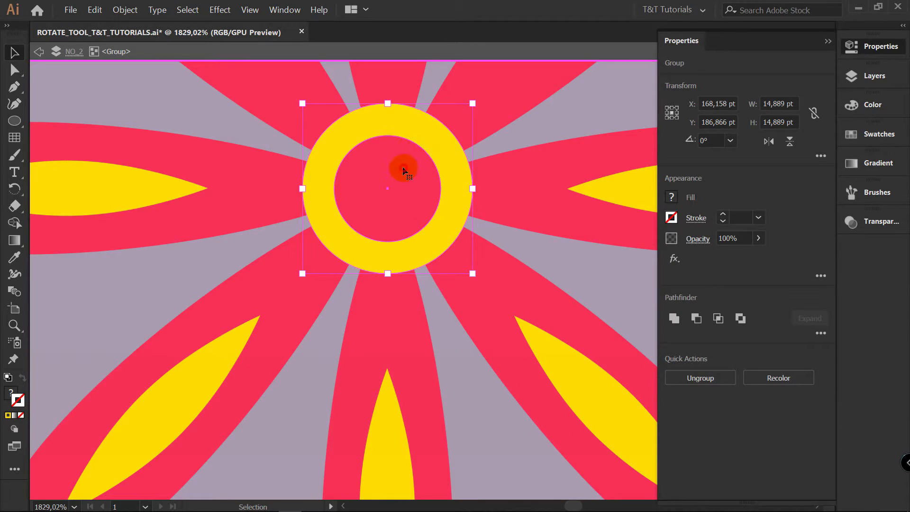
Enlarge the red disc within the isolated center group, scale both circles to about 10.7 pt wide, and leave isolation.
double_click(403, 172)
click(412, 181)
mouse_move(441, 135)
mouse_down()
mouse_move(466, 112)
mouse_move(449, 127)
mouse_up()
shift+click(467, 166)
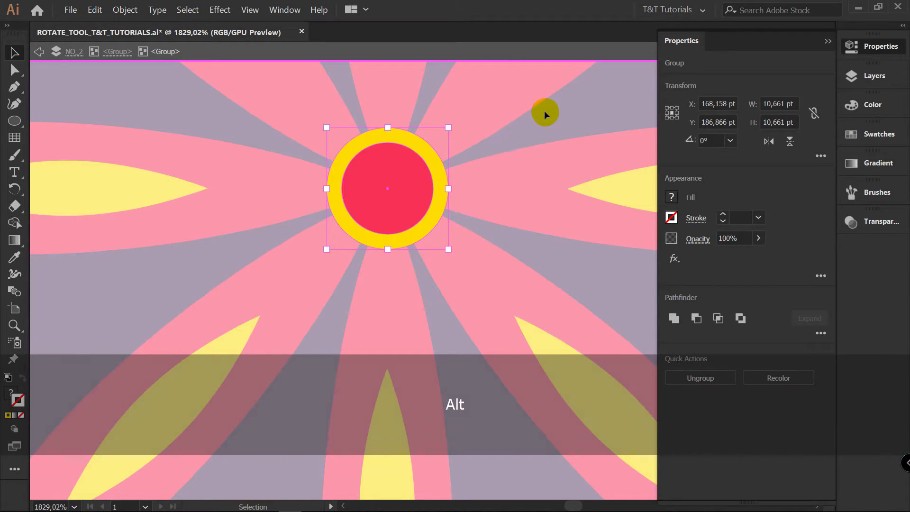
double_click(571, 92)
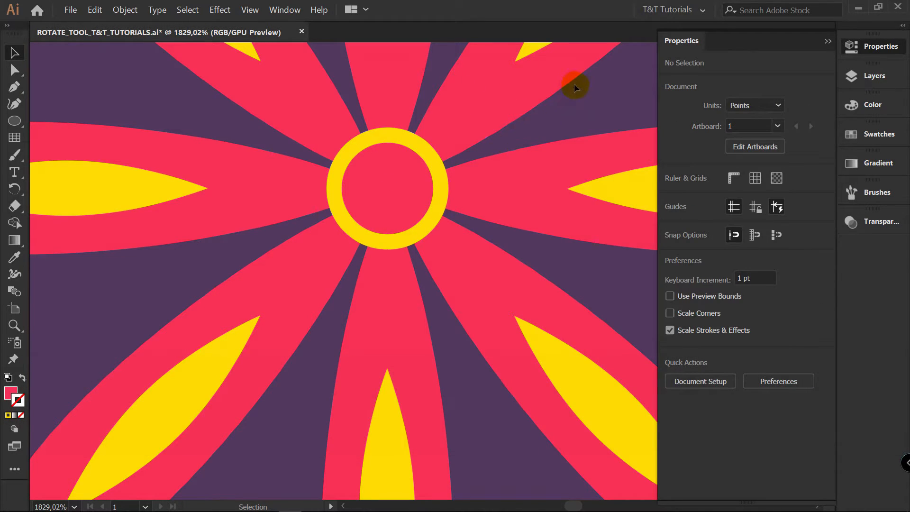
Create a new top layer named NO_3 for the blue 360/7 flower.
key(z)
drag(462, 118, 236, 137)
key(space)
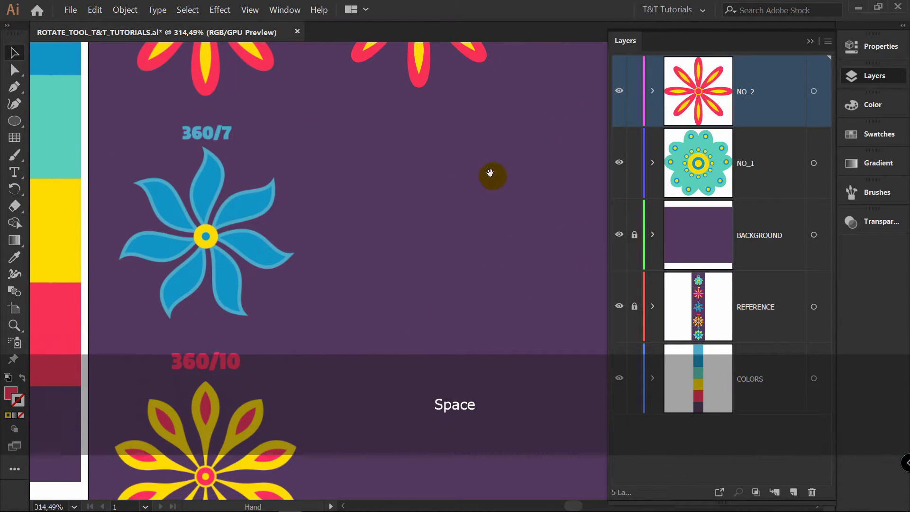
click(795, 493)
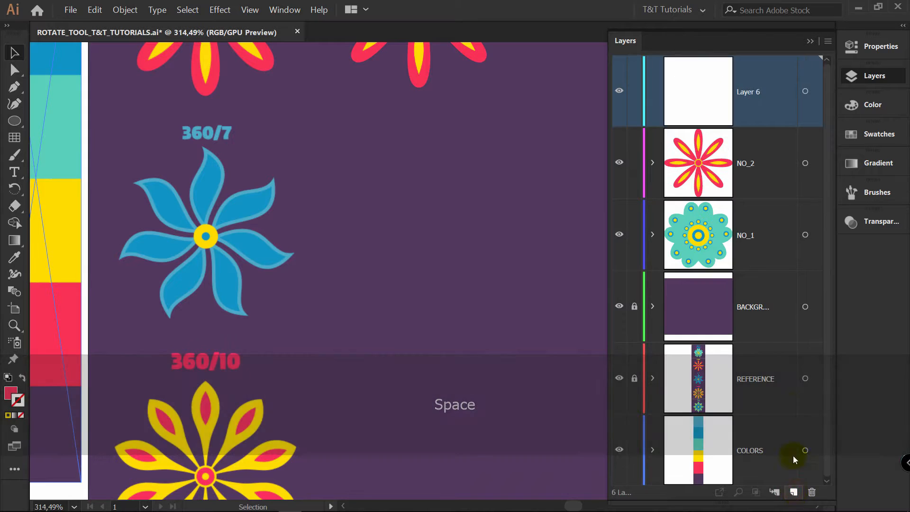
double_click(753, 92)
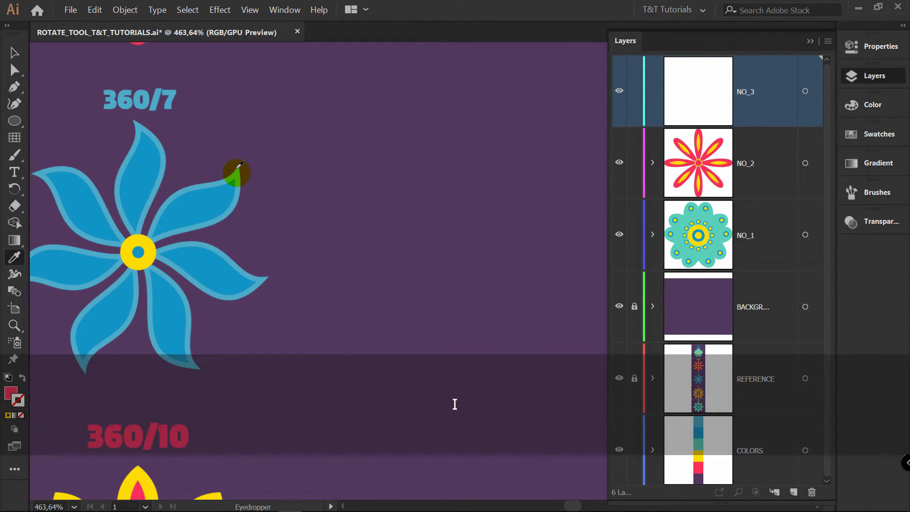
Sample the light blue of the reference 360/7 petal and draw a closed petal about 54 pt tall beside the flower with the Pen tool.
click(237, 167)
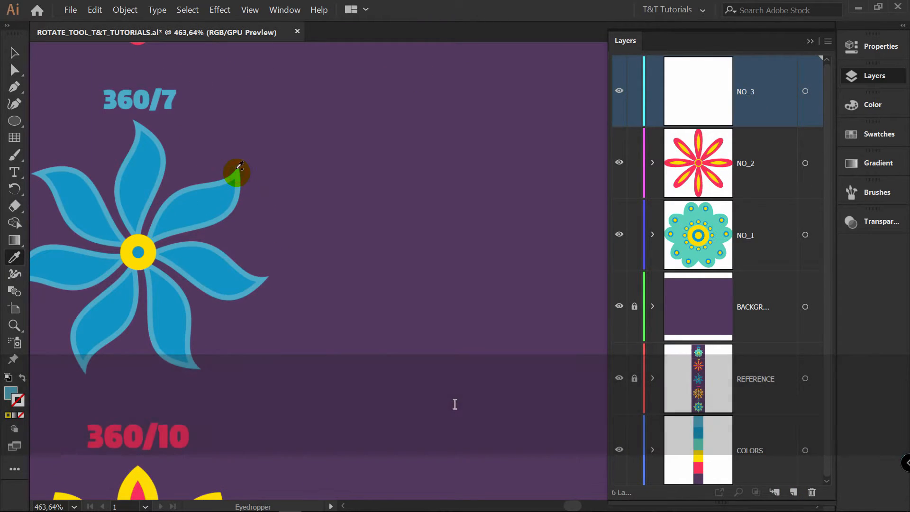
key(p)
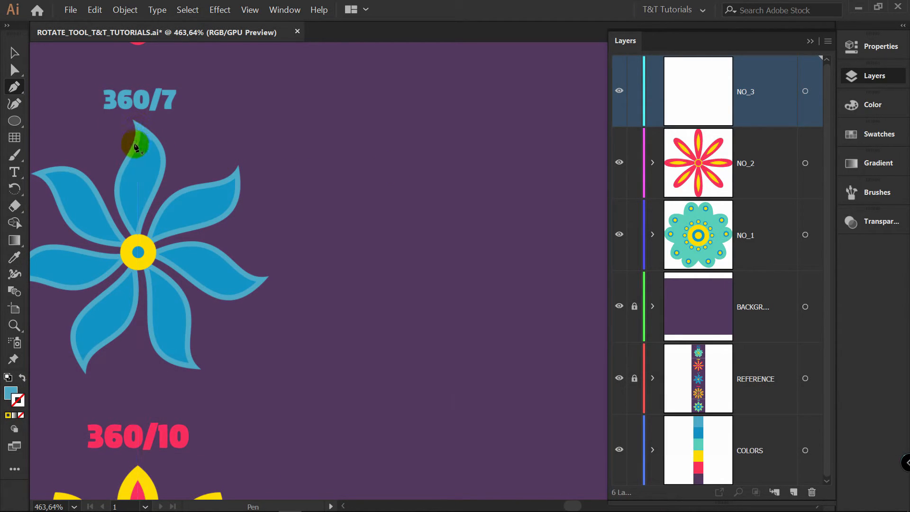
click(136, 233)
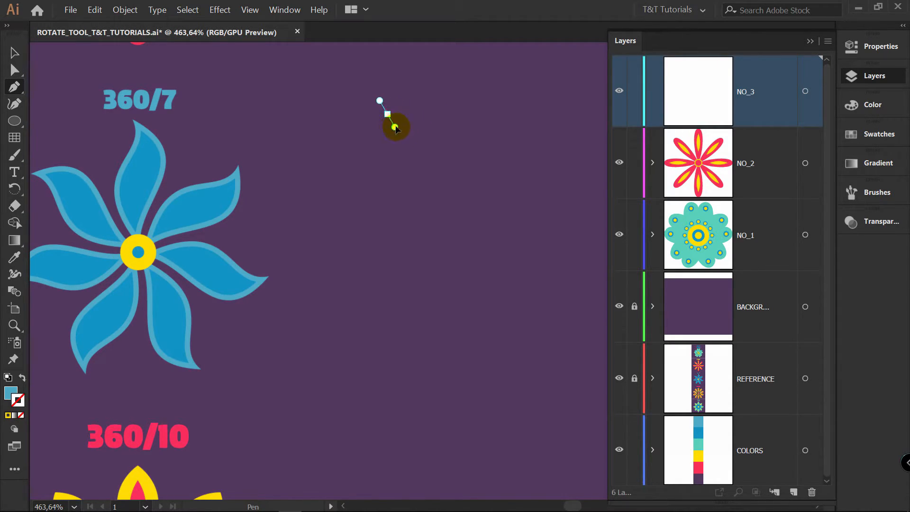
drag(387, 128, 398, 125)
drag(397, 269, 427, 240)
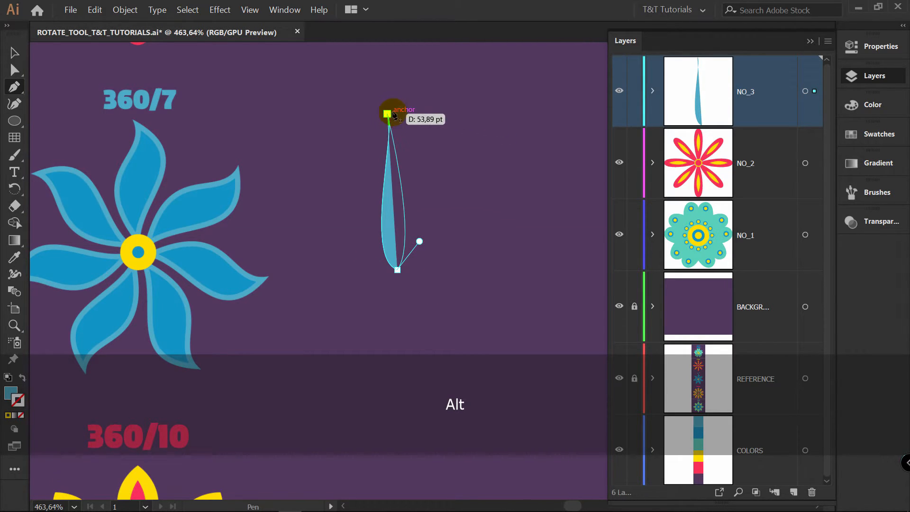
drag(388, 114, 334, 90)
Adjust the direction handles at the petal's tips so its right side bulges near the top and tapers toward the base.
scroll(332, 88, up, 2)
key(a)
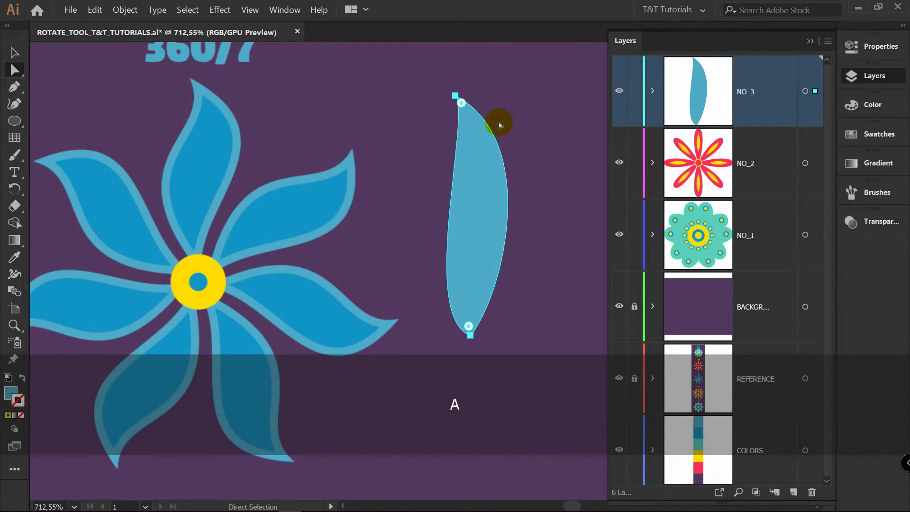
click(462, 95)
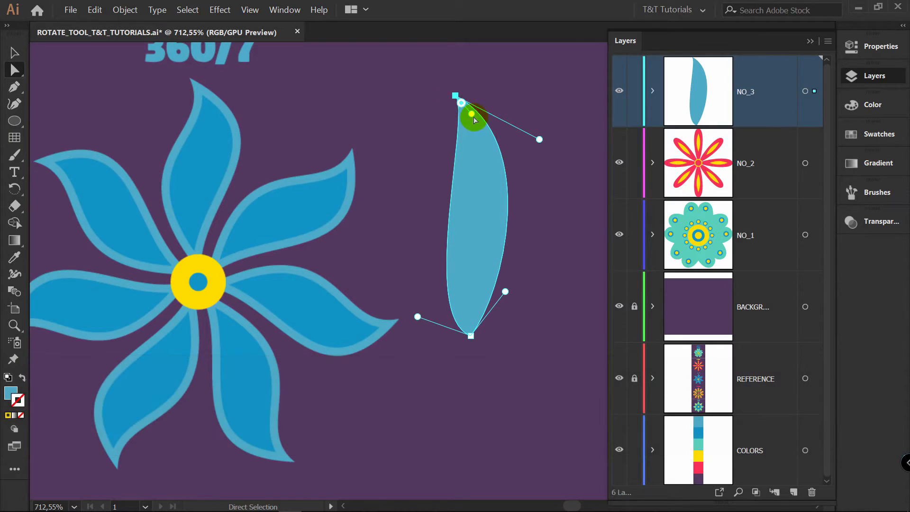
drag(472, 115, 491, 158)
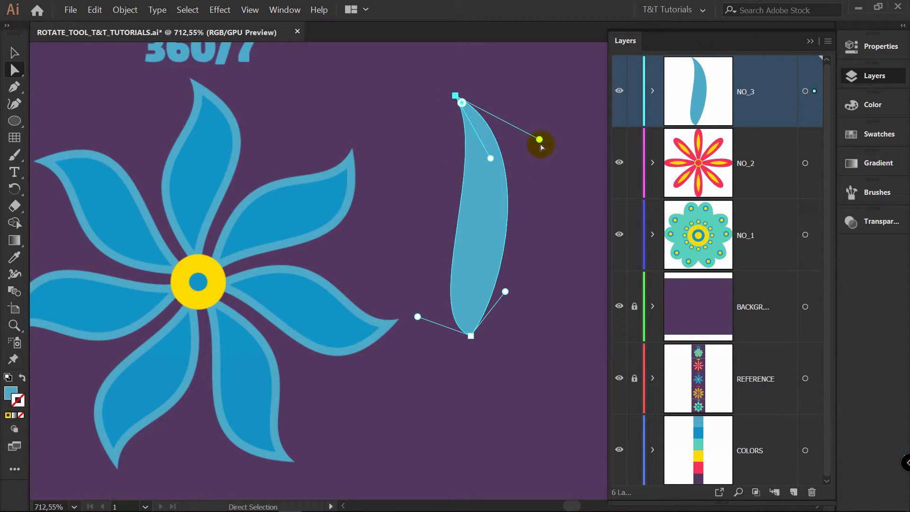
drag(540, 139, 592, 174)
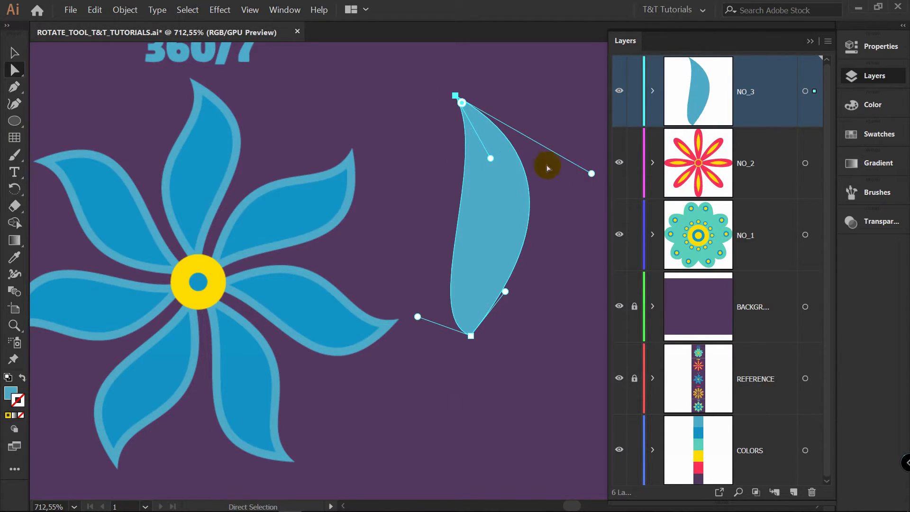
mouse_move(493, 160)
mouse_down()
mouse_move(480, 157)
mouse_move(485, 165)
mouse_up()
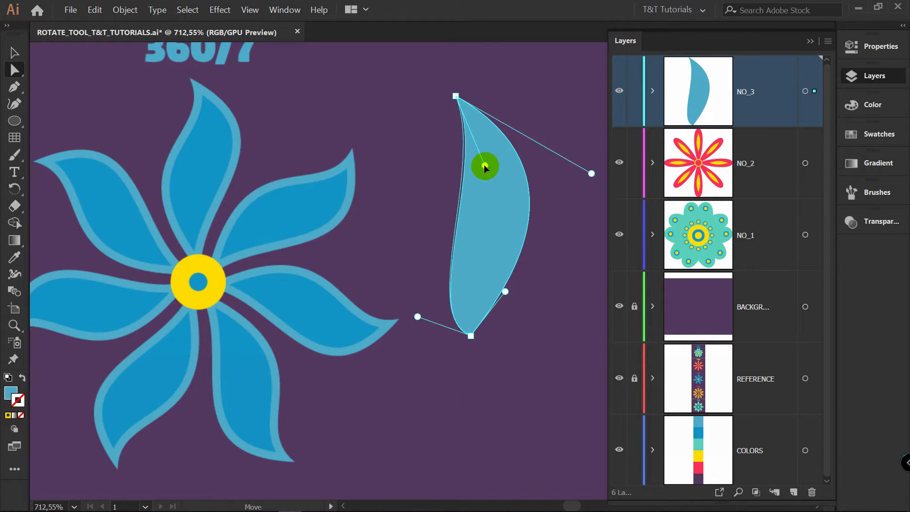
drag(506, 293, 498, 228)
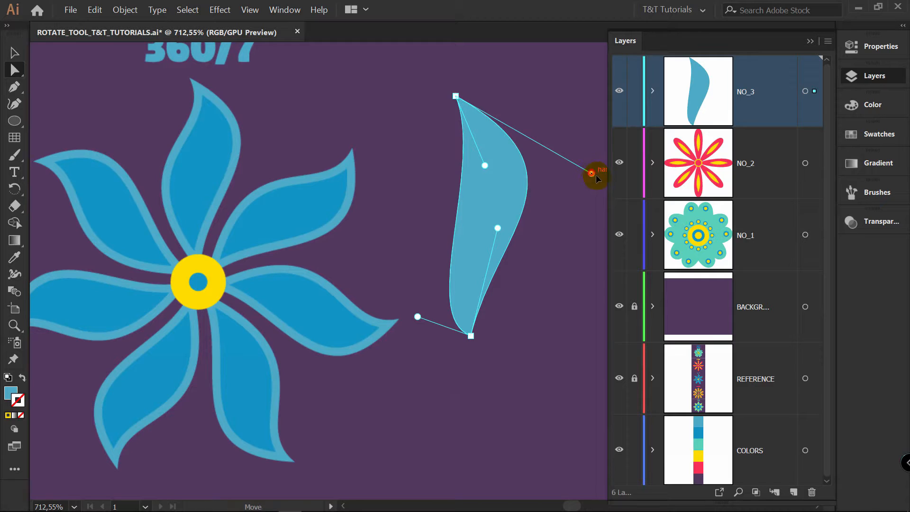
drag(592, 174, 603, 187)
drag(498, 228, 491, 237)
Bulge the petal's lower left side and refine the handles at both tips into an S-curved petal about 20 pt wide.
drag(417, 316, 382, 243)
drag(486, 167, 499, 179)
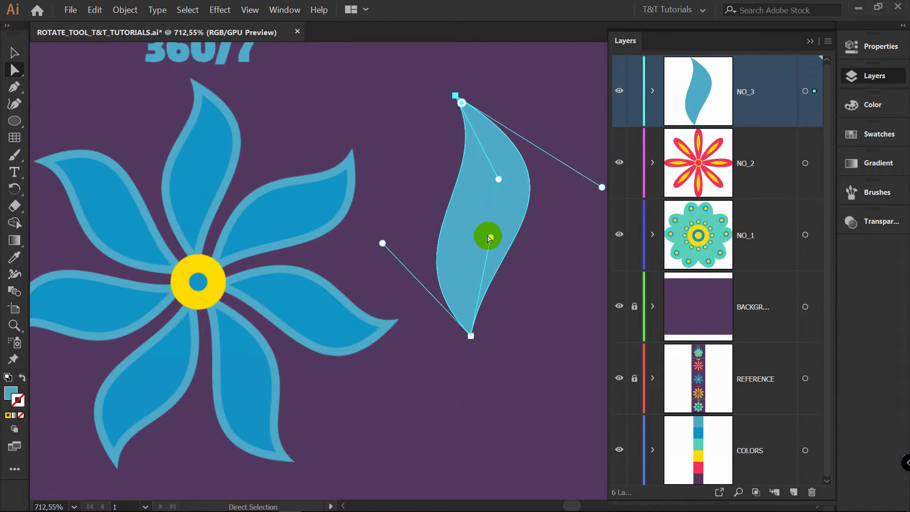
drag(490, 238, 483, 222)
drag(496, 183, 498, 185)
drag(383, 243, 380, 237)
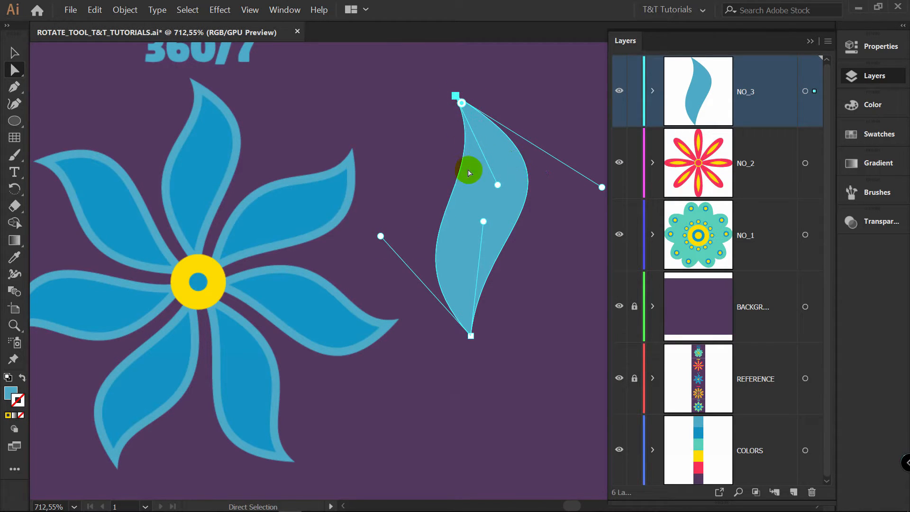
drag(484, 221, 476, 235)
drag(602, 187, 585, 172)
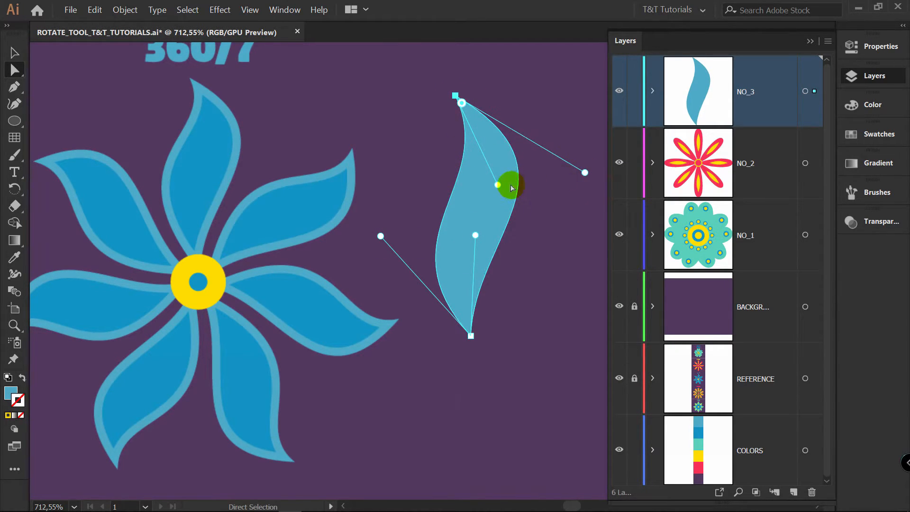
drag(497, 185, 480, 179)
drag(479, 179, 477, 176)
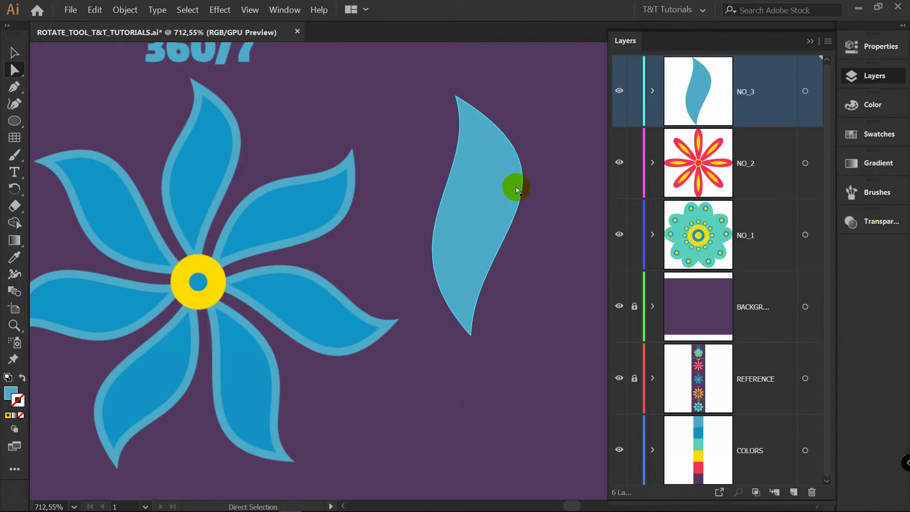
Select the petal and preview an Offset Path of -3 pt with miter joins.
key(v)
click(501, 160)
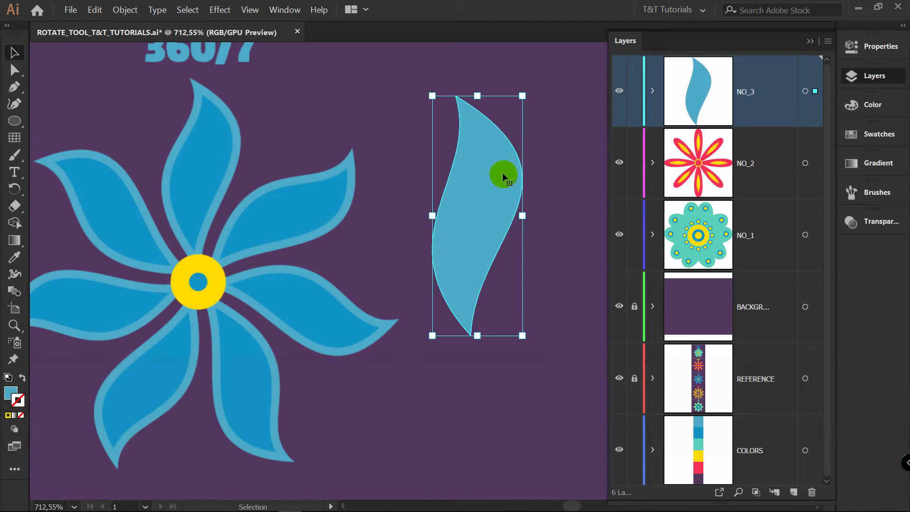
click(853, 47)
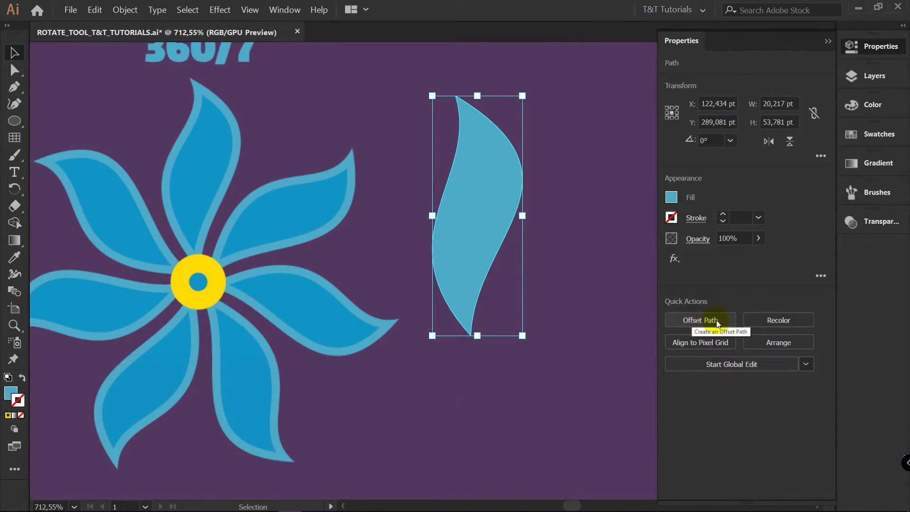
click(718, 321)
click(624, 260)
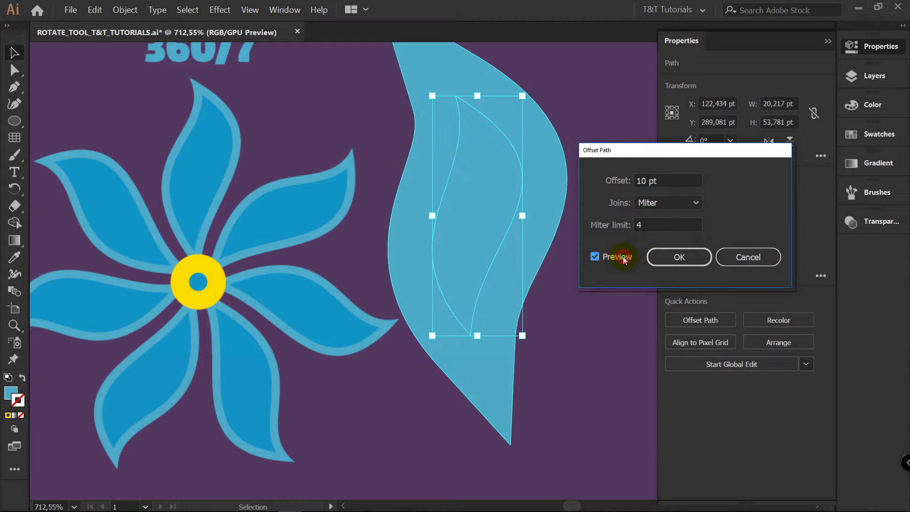
click(648, 181)
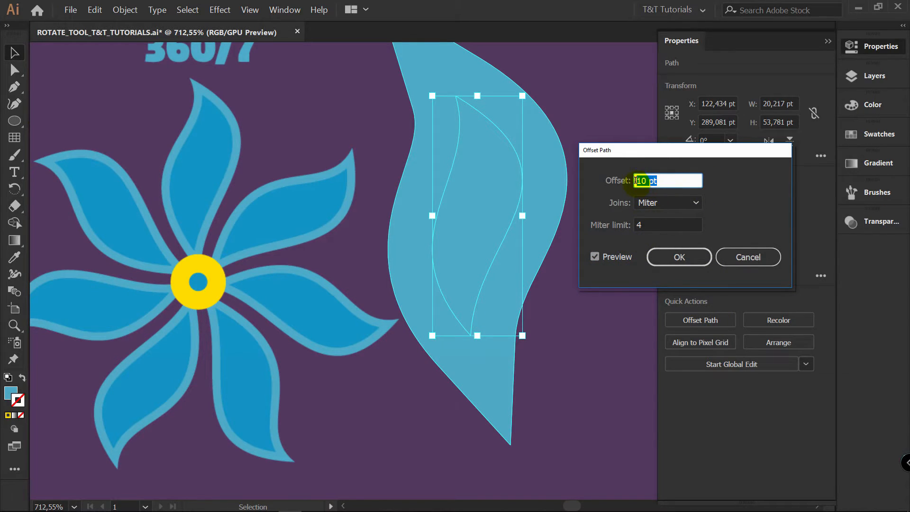
text(-)
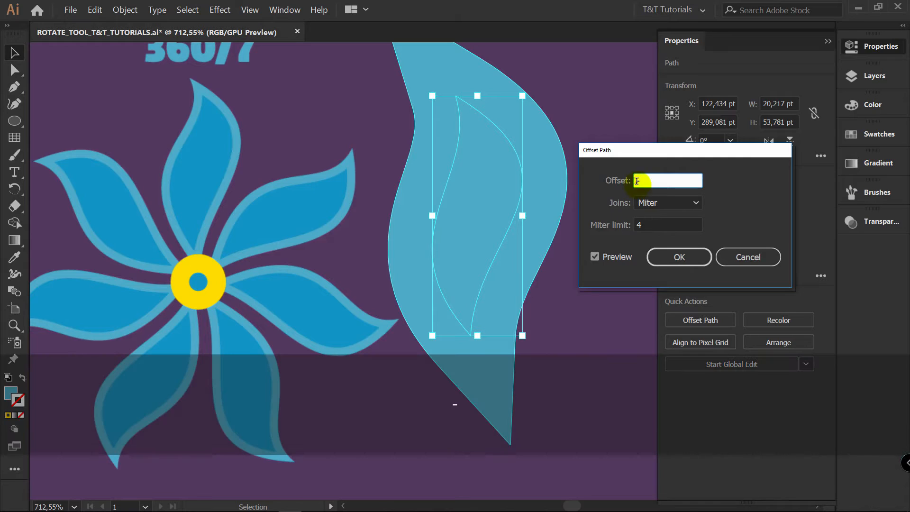
text(3)
click(595, 257)
click(595, 256)
Set the petal's path offset to -2 pt and apply it.
click(642, 179)
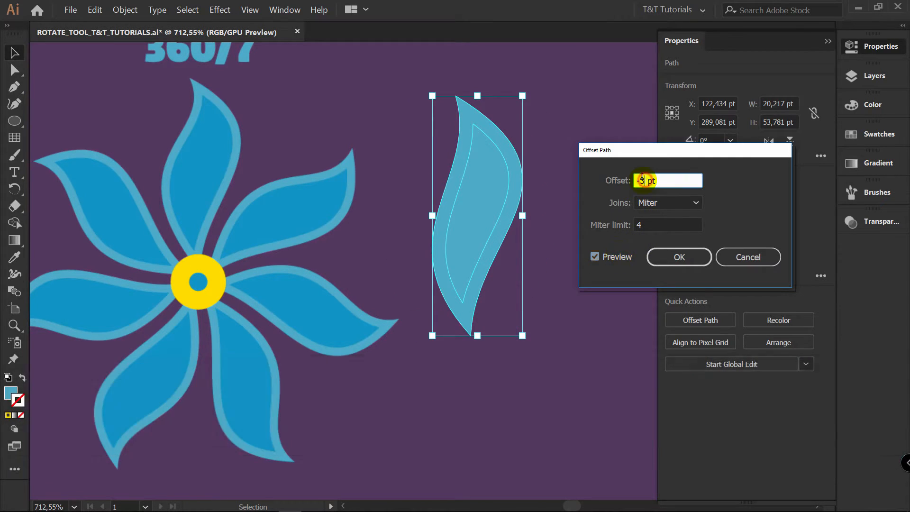
text(2)
click(595, 256)
click(595, 256)
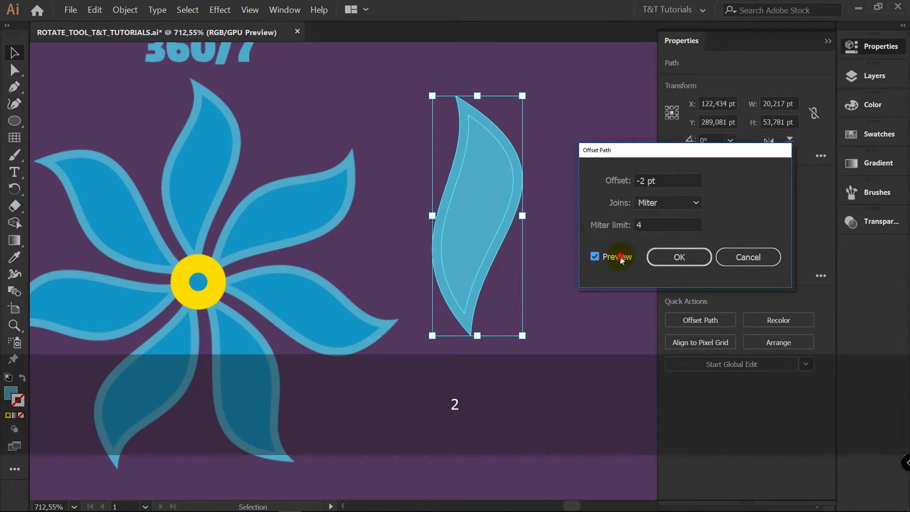
click(678, 257)
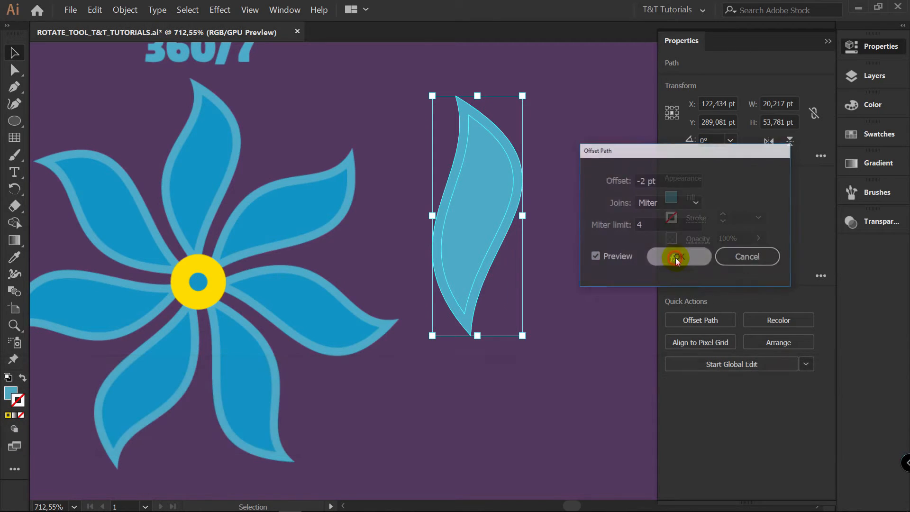
Fill the inner petal with the darker blue sampled from the reference flower and group both petal shapes.
click(579, 184)
click(498, 181)
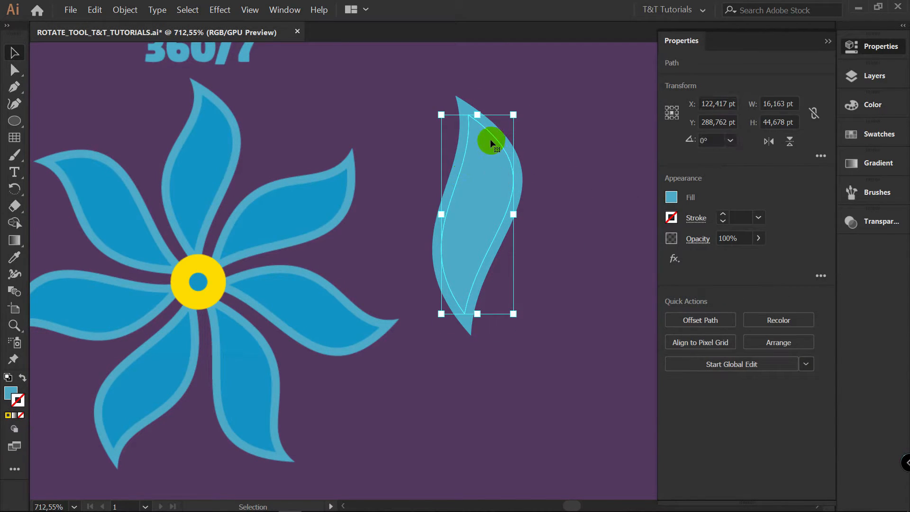
key(i)
click(319, 205)
key(v)
click(550, 174)
drag(550, 173, 437, 214)
key(ctrl+g)
Sample the yellow of the reference flower's center and draw a circle about 12.2 pt wide at the petal's base.
key(z)
drag(495, 211, 453, 195)
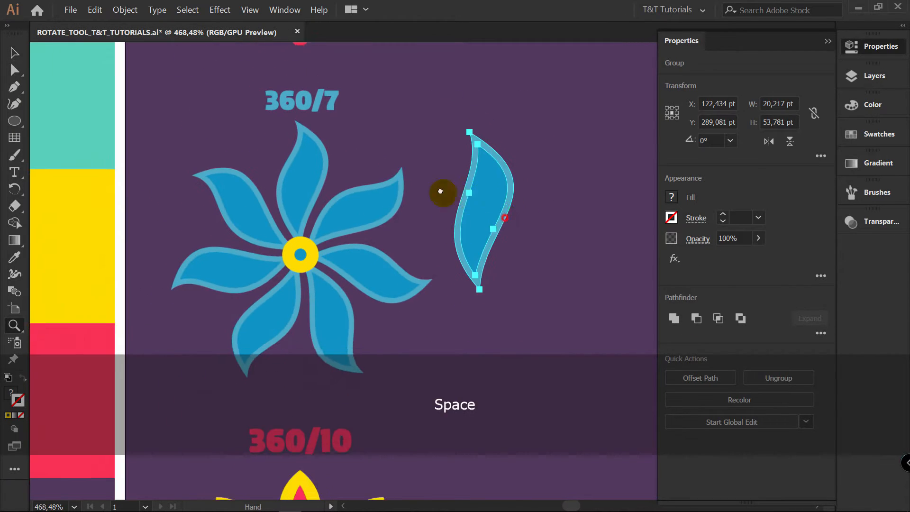
key(i)
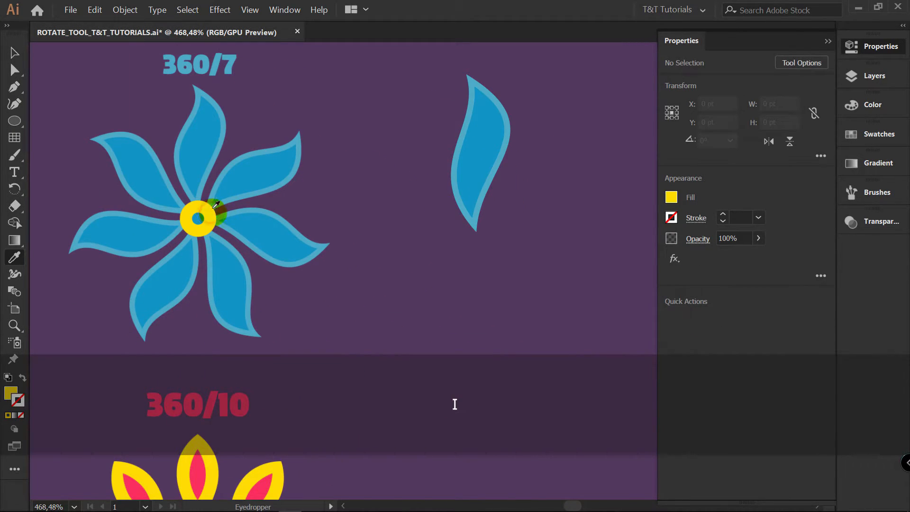
key(l)
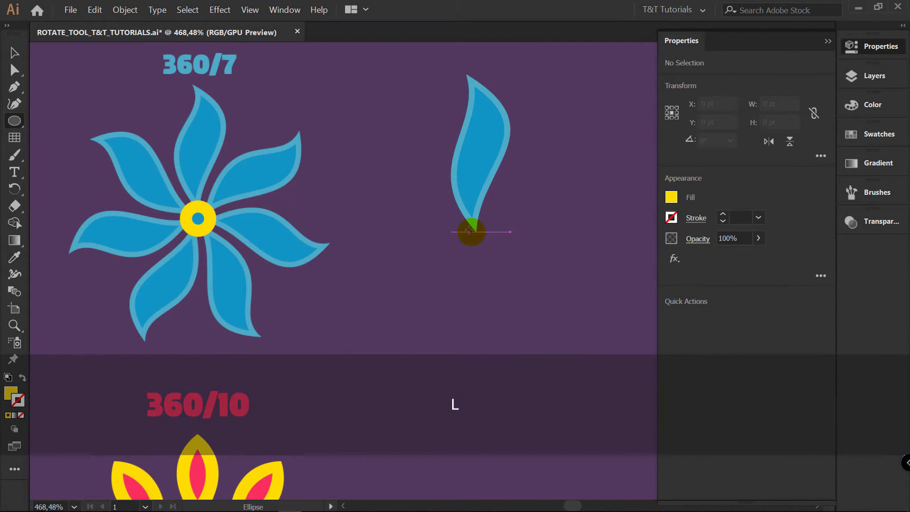
drag(450, 222, 487, 258)
key(v)
scroll(487, 253, up, 1)
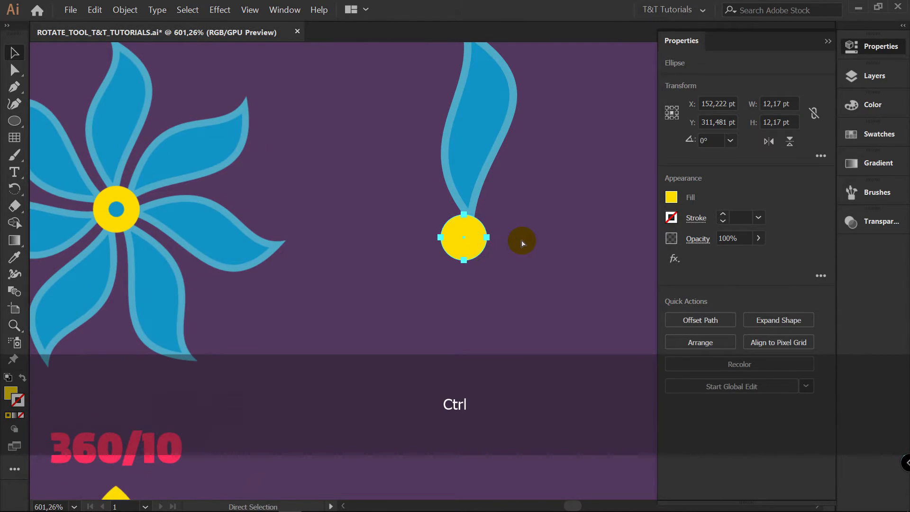
Duplicate the yellow circle in front, shrink the copy to about half its width, fill it with the petal's darker blue, and group both circles.
key(ctrl+f)
mouse_move(487, 214)
mouse_down()
mouse_move(467, 217)
mouse_move(475, 219)
mouse_up()
key(i)
click(473, 140)
key(v)
click(526, 231)
drag(526, 232, 471, 238)
key(ctrl+g)
Position the petal group so its lower tip meets the center of the two circles.
click(529, 227)
drag(469, 181, 560, 173)
key(z)
key(space)
Make a rotated copy of the petal at 360/7 degrees around the circles' center and repeat it to complete seven petals.
key(r)
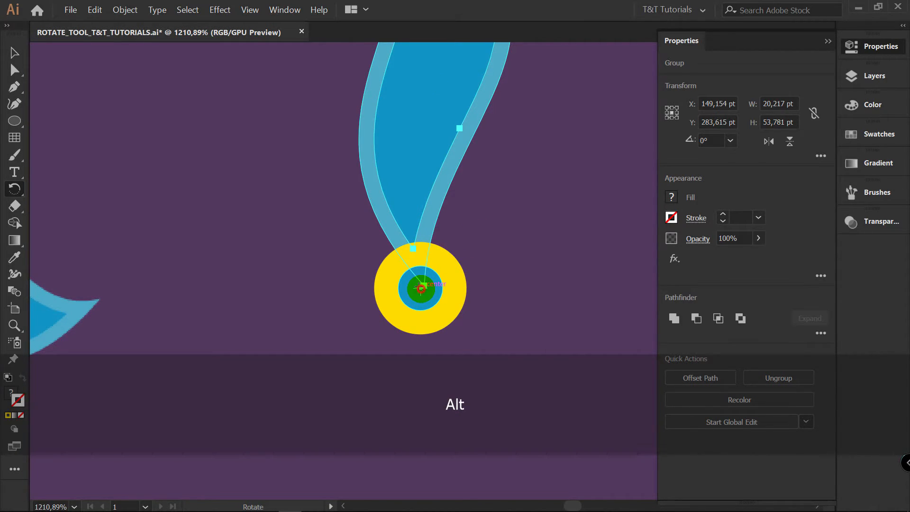
alt+click(419, 286)
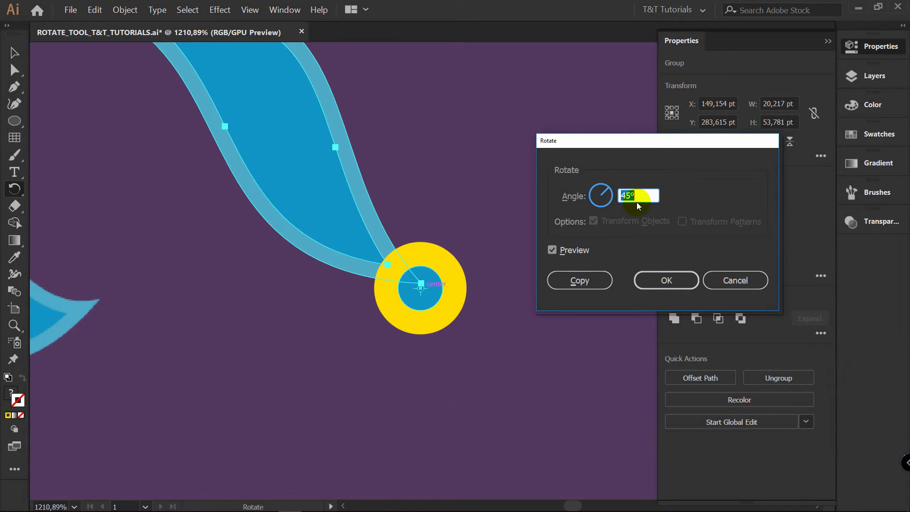
text(360/7)
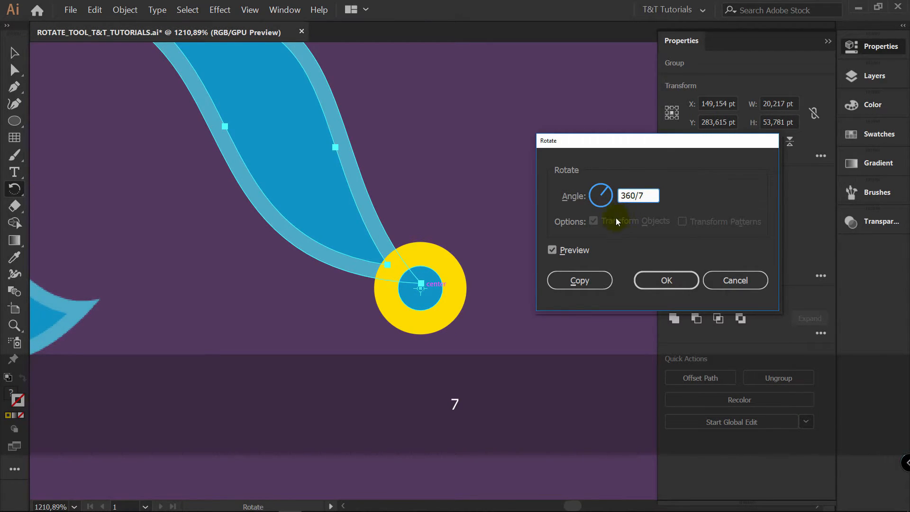
click(581, 280)
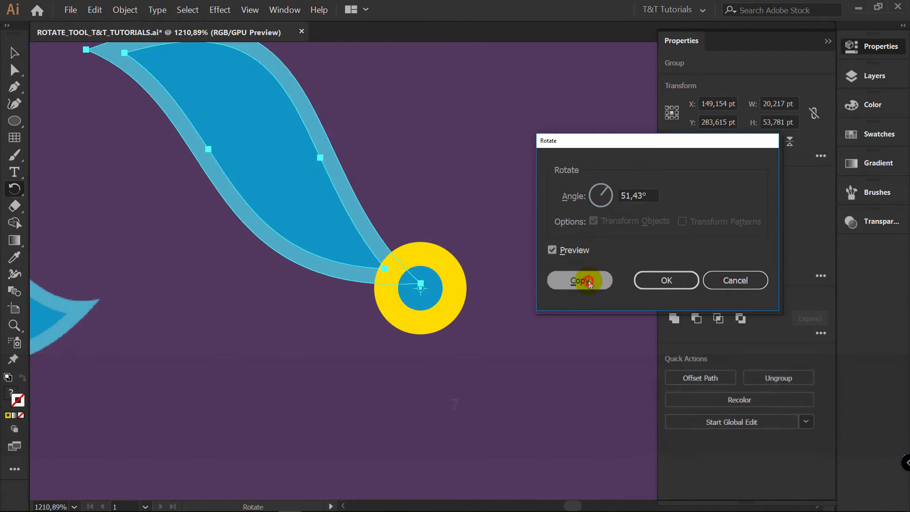
key(ctrl+d)
key(ctrl+d)
key(ctrl+d)
key(ctrl+d)
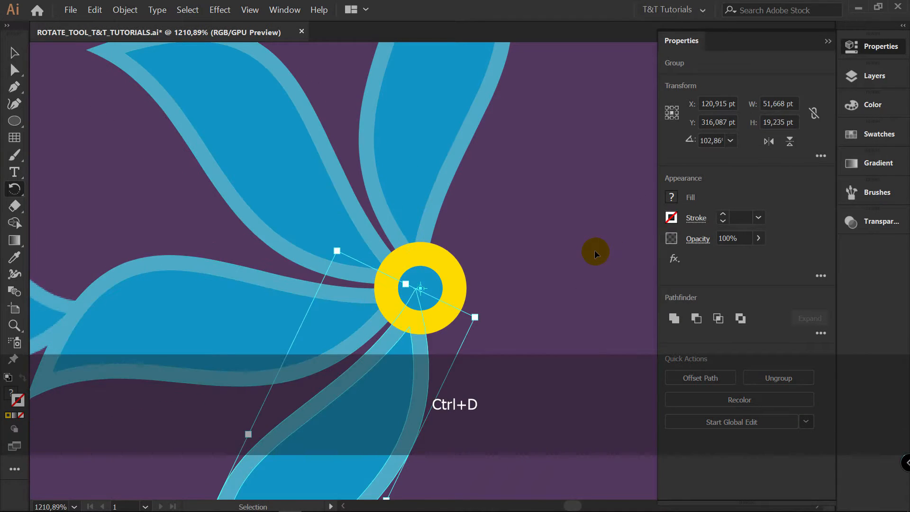
key(ctrl+d)
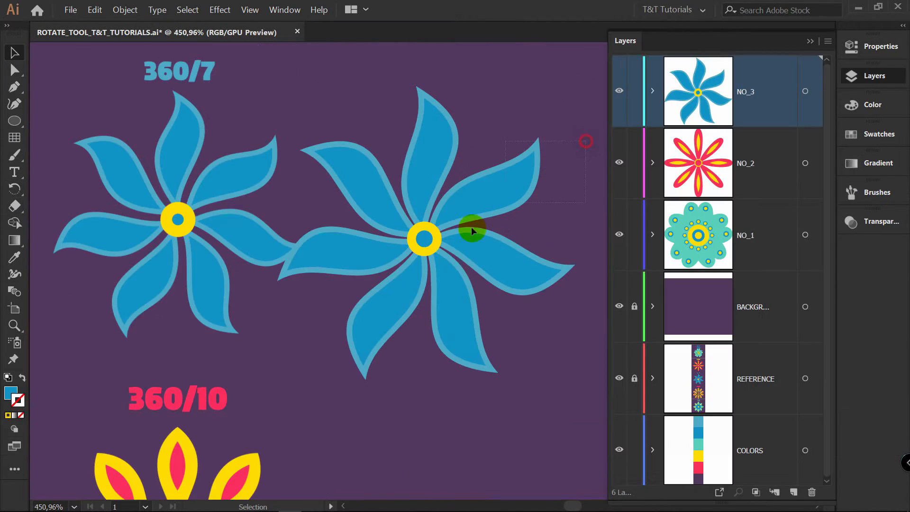
Group all petals and the center circles of the blue flower, and add a new layer above NO_3.
drag(351, 331, 352, 331)
key(ctrl+g)
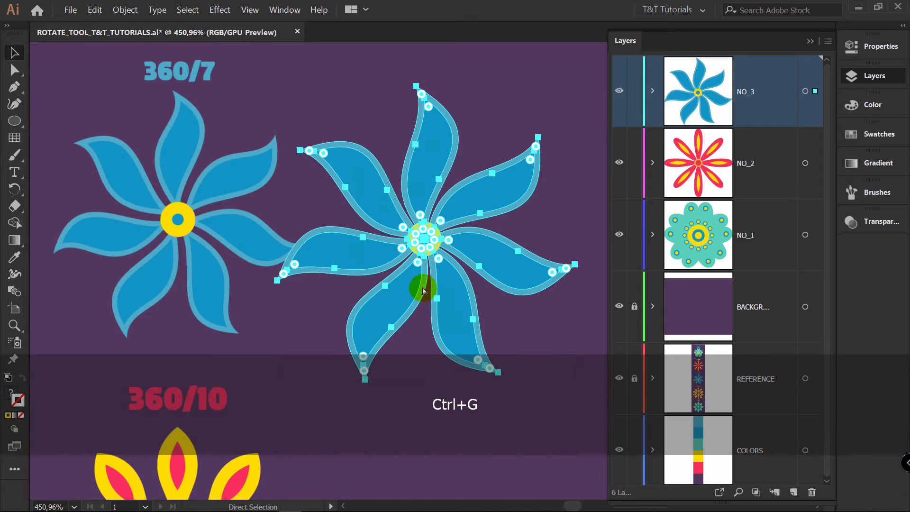
drag(428, 486, 471, 184)
click(794, 493)
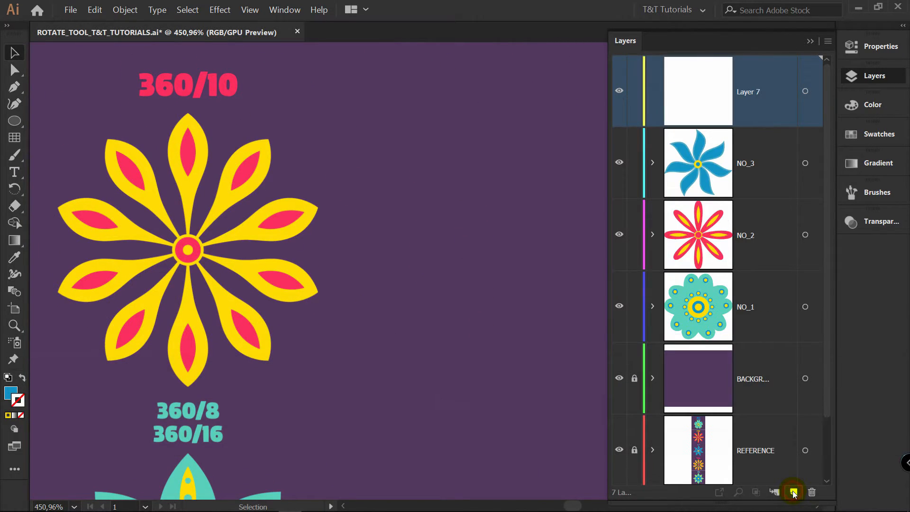
Rename the new empty layer above NO_3 as NO_4.
double_click(748, 92)
text(NO_4)
key(Return)
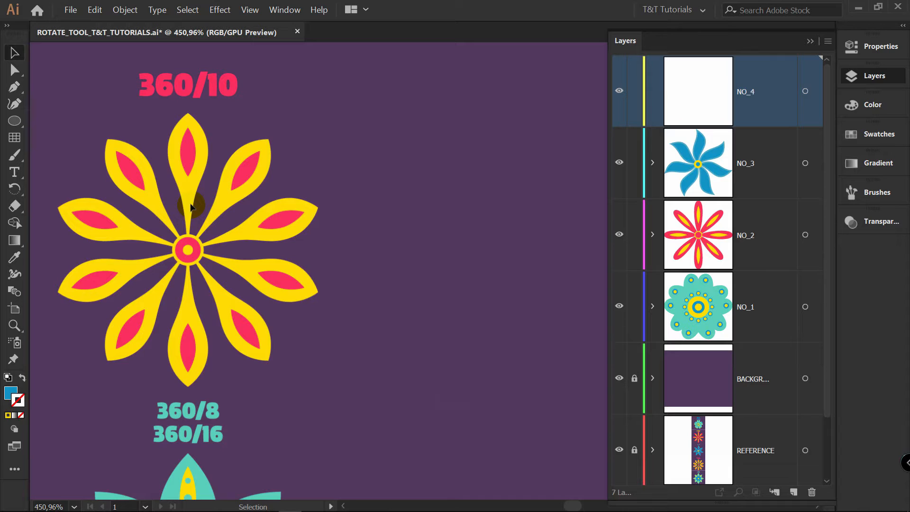
Sample the reference petal's yellow as the stroke color and draw a vertical line about 60 pt long beside the 360/10 flower.
key(i)
click(192, 115)
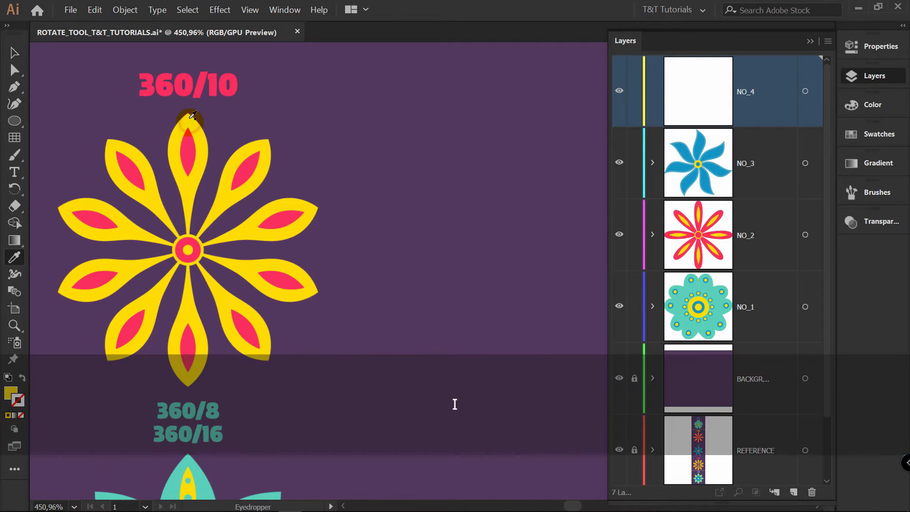
click(21, 378)
drag(335, 165, 367, 161)
key(p)
click(404, 89)
click(403, 359)
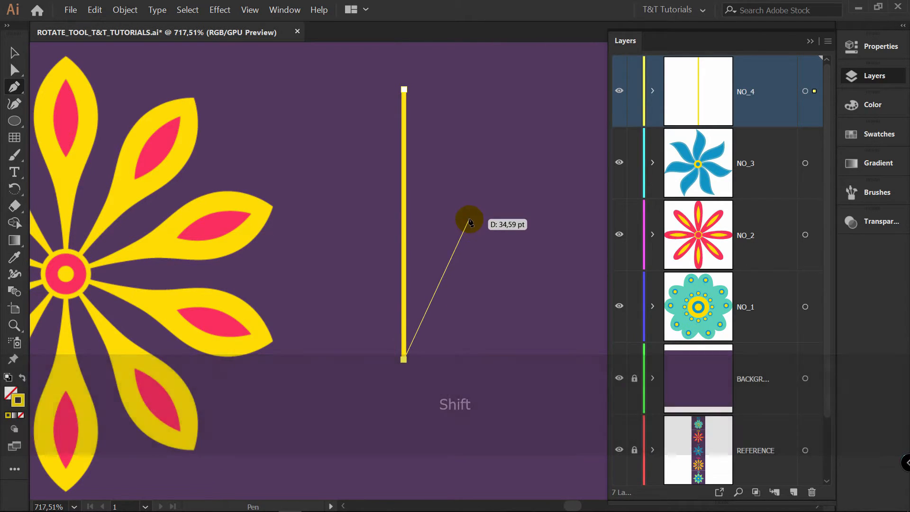
key(v)
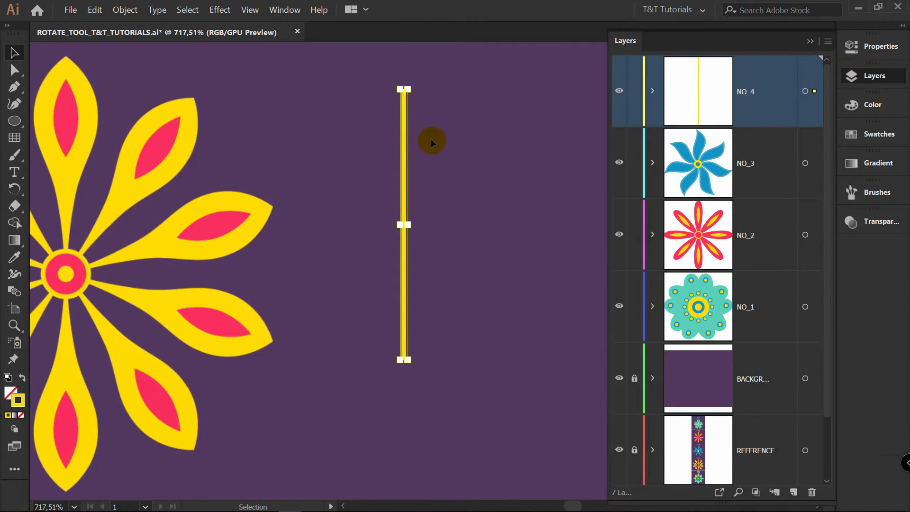
Widen the yellow line into a petal with the Width tool, about 17 pt across its upper part and tapering toward the lower end.
key(shift+w)
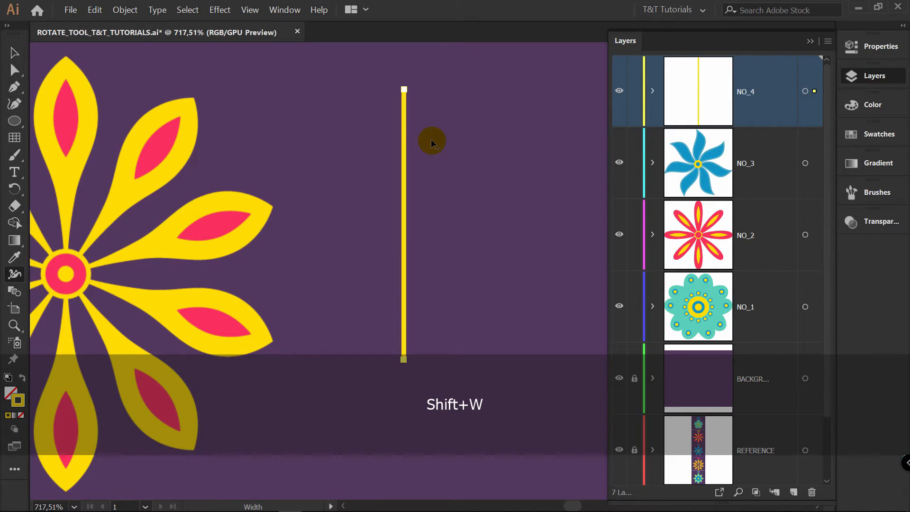
key(ctrl+z)
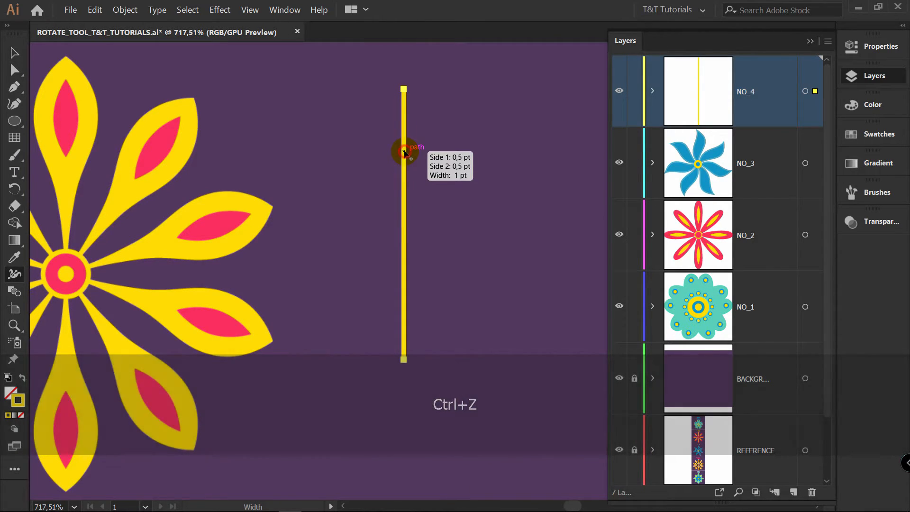
drag(405, 151, 437, 146)
drag(439, 235, 417, 233)
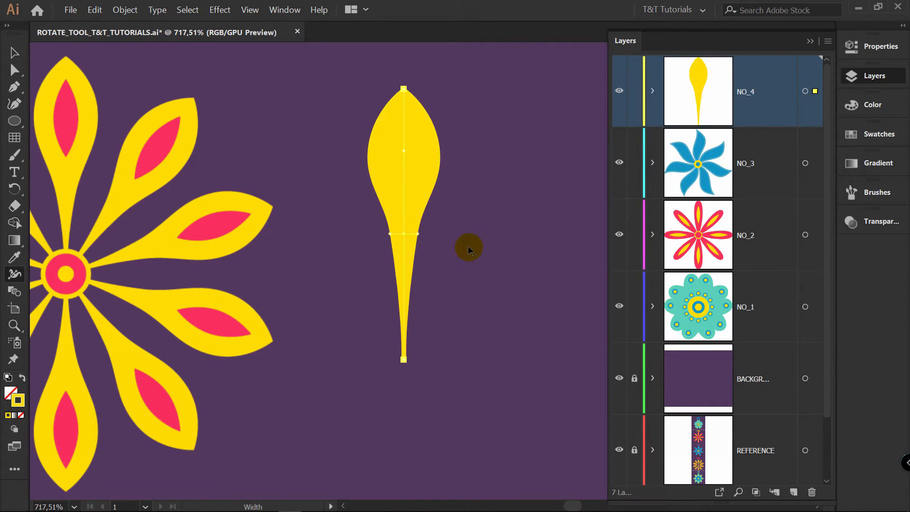
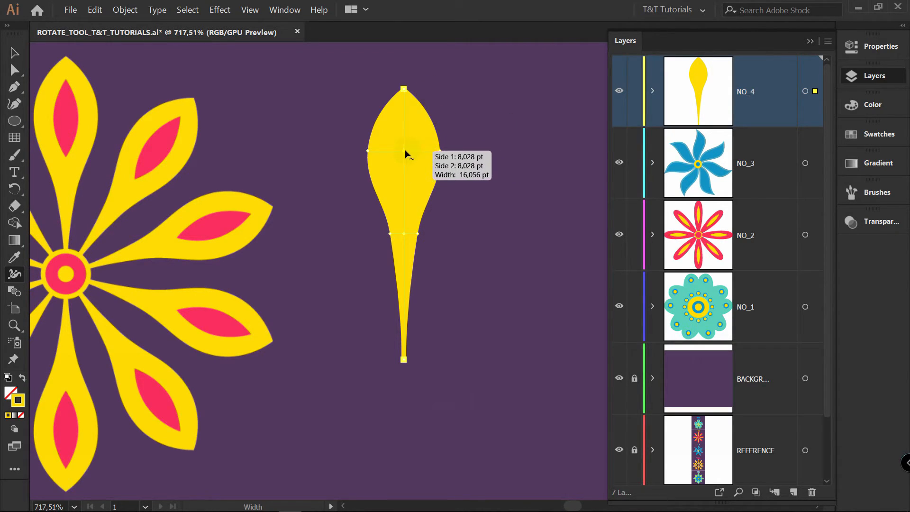
mouse_move(438, 150)
mouse_down()
mouse_move(418, 153)
mouse_move(461, 153)
mouse_move(431, 152)
mouse_move(442, 150)
mouse_up()
Try additional width points along the petal's lower, upper and middle parts, and undo them.
mouse_move(411, 279)
mouse_down()
mouse_move(464, 284)
mouse_move(420, 280)
mouse_up()
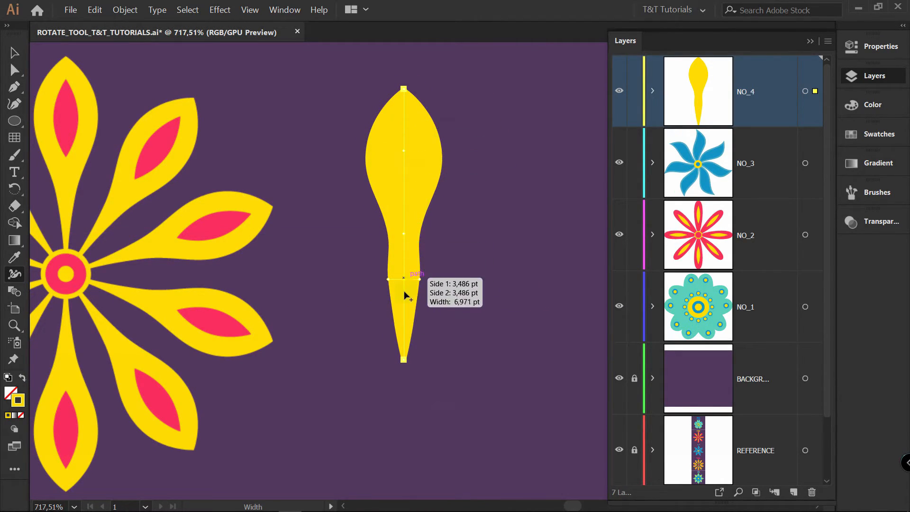
drag(420, 280, 434, 280)
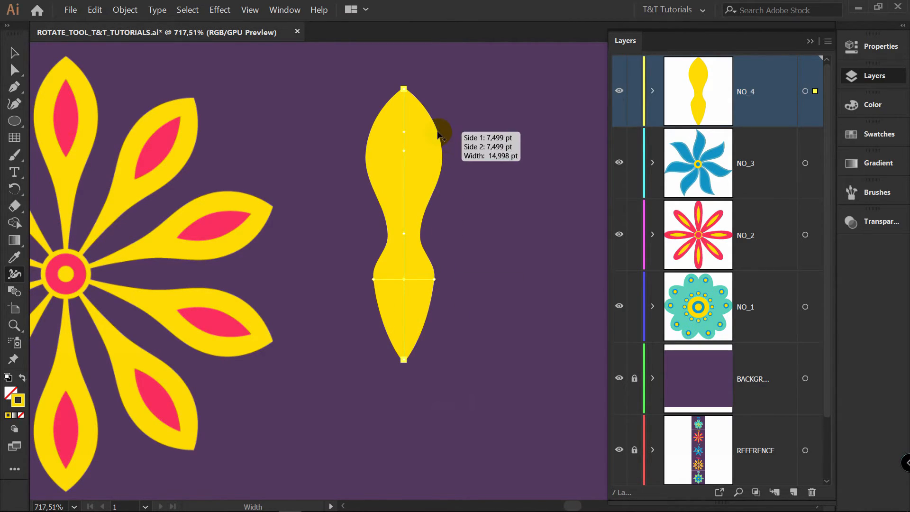
drag(420, 131, 422, 131)
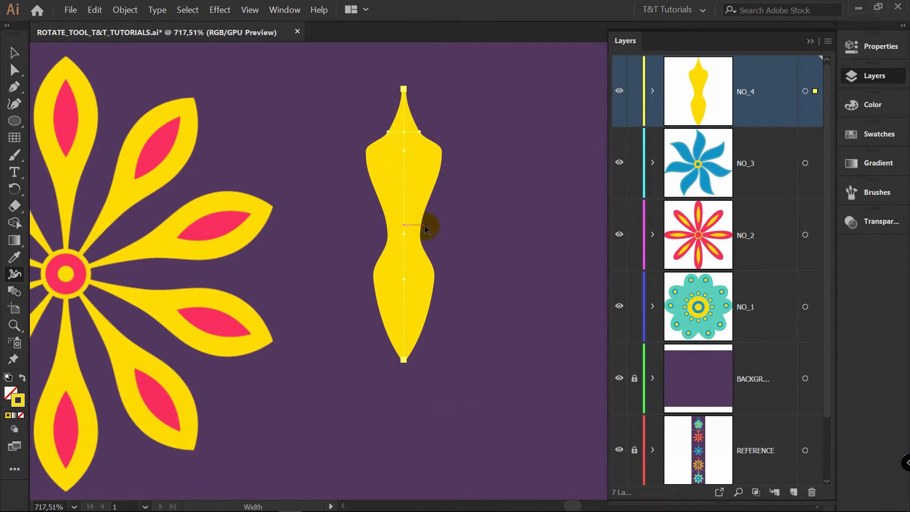
drag(429, 201, 423, 177)
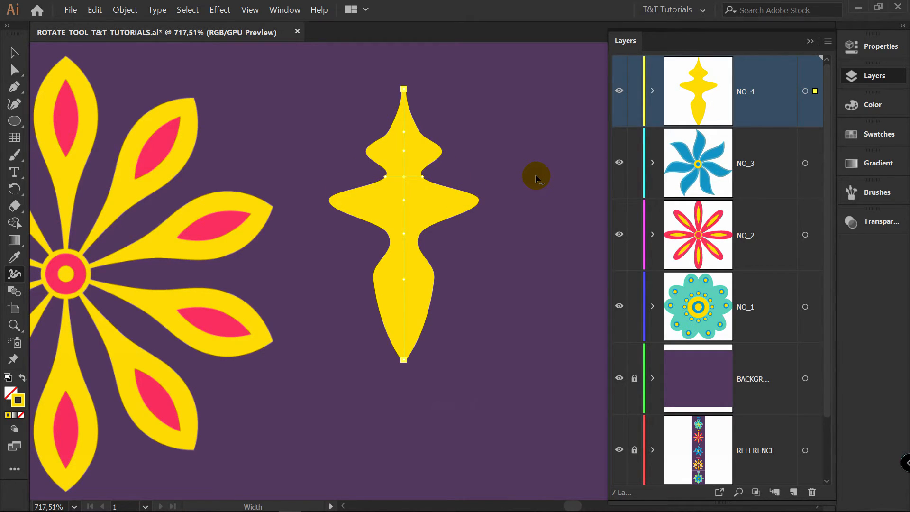
key(ctrl+z)
key(ctrl+z)
key(ctrl+z)
key(ctrl+z)
key(ctrl+z)
key(ctrl+z)
Try expanding the petal's appearance, inspect its upper tip, and undo the expansion.
key(v)
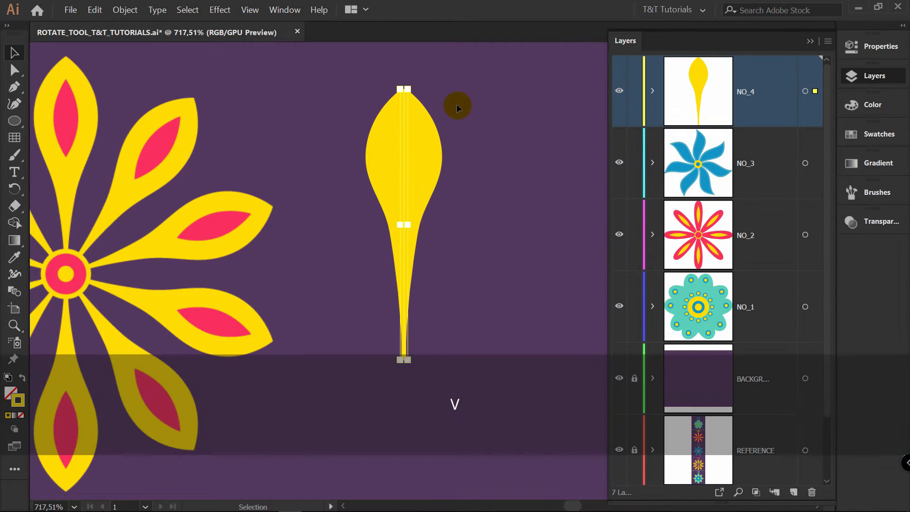
click(125, 9)
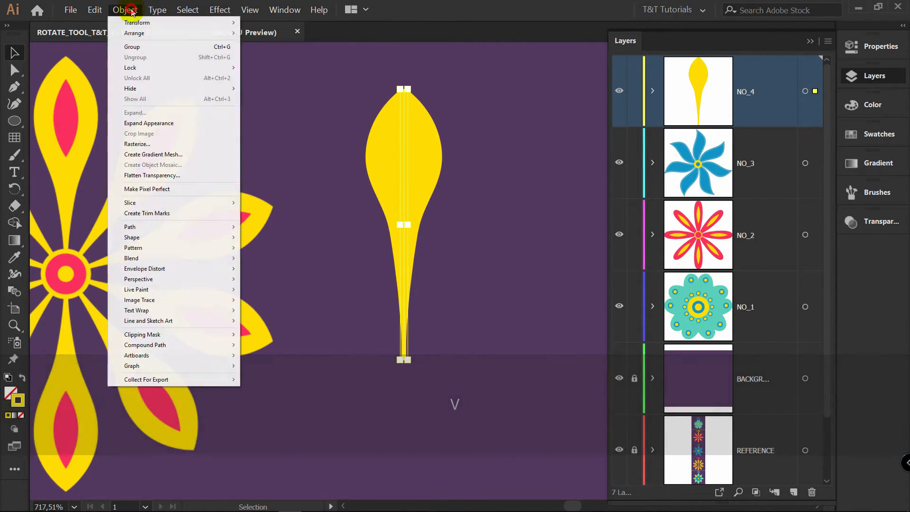
click(149, 124)
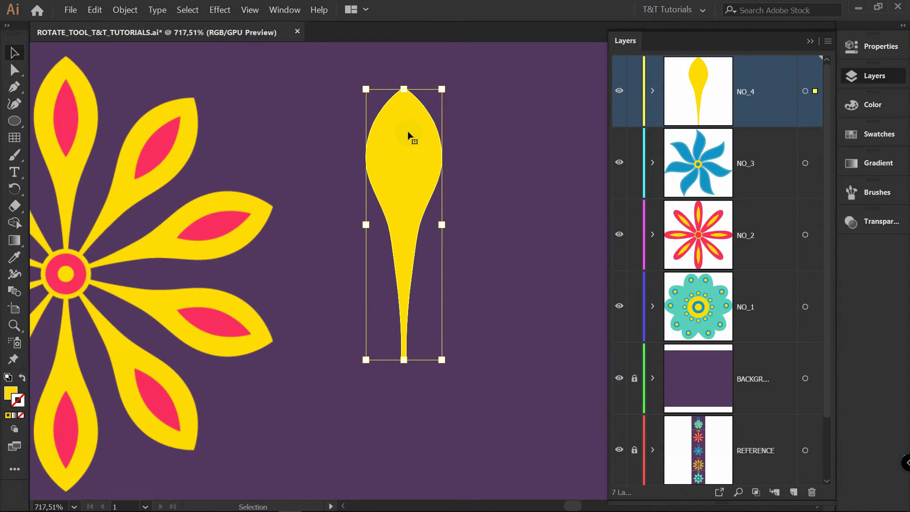
drag(542, 114, 497, 168)
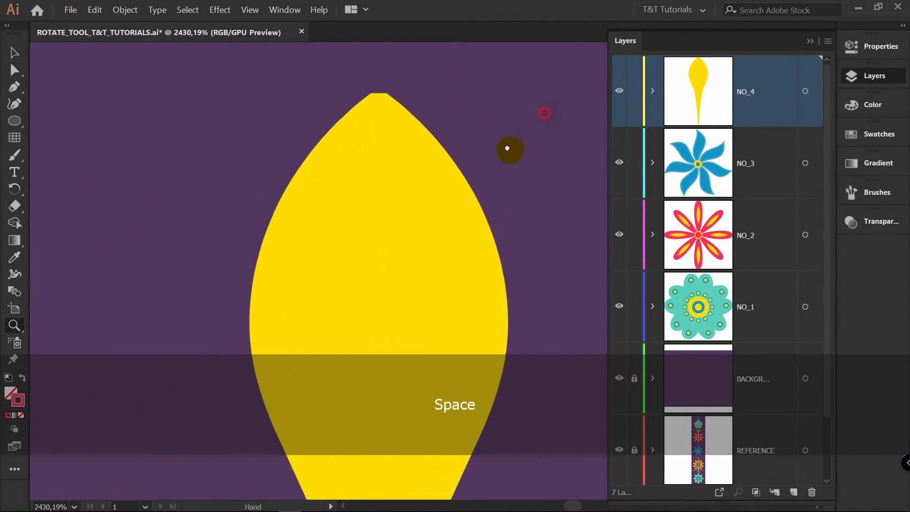
key(v)
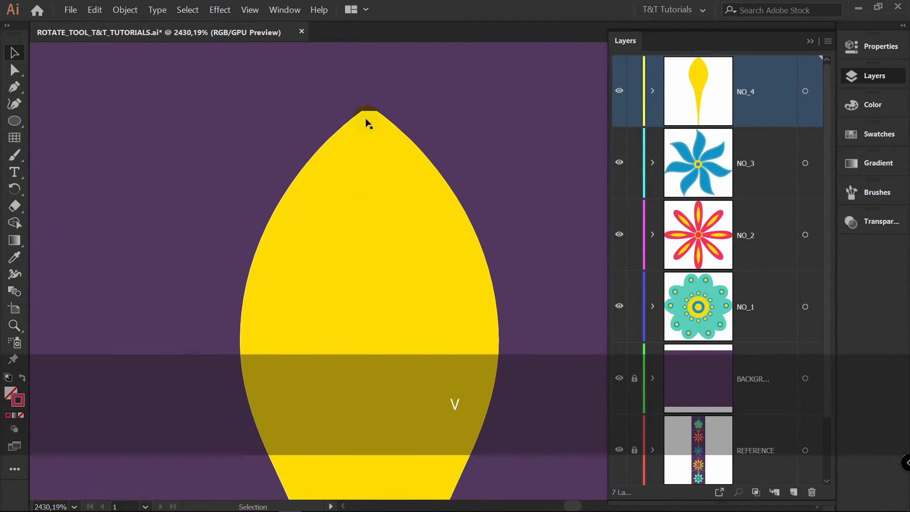
key(ctrl+z)
Give the yellow petal's stroke a round cap.
click(377, 139)
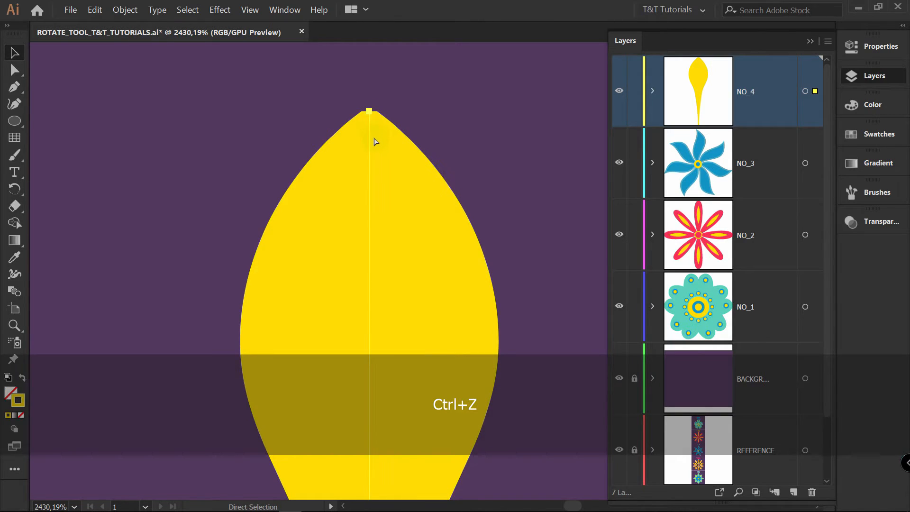
click(875, 47)
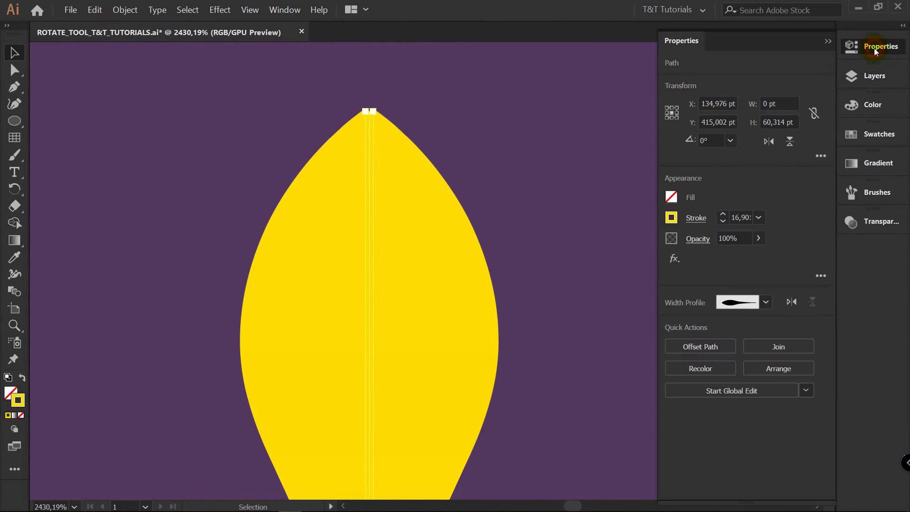
click(696, 218)
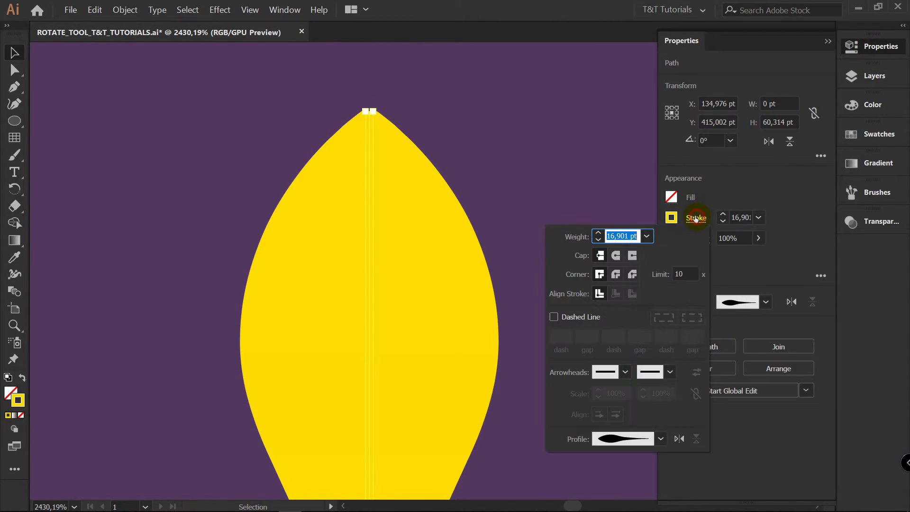
click(616, 256)
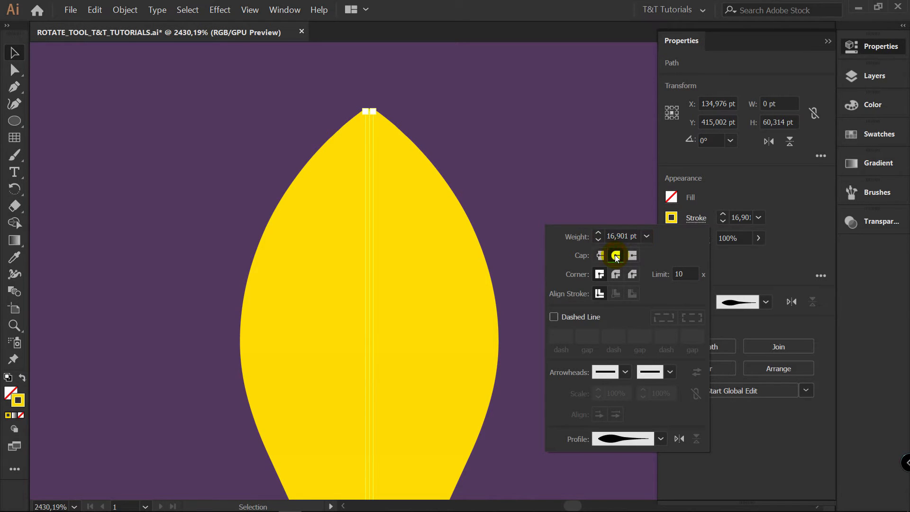
click(496, 107)
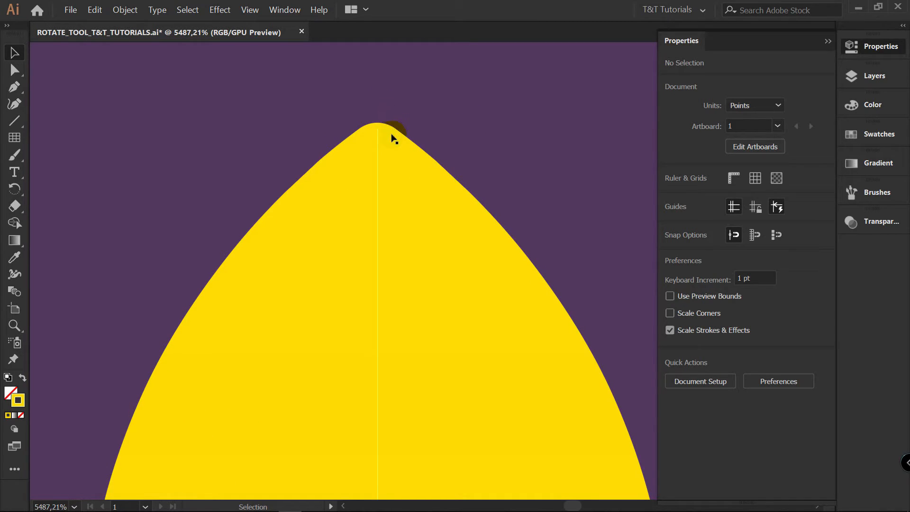
Apply the symmetrical lens-shaped width profile to the yellow petal's stroke.
click(414, 282)
key(z)
drag(477, 272, 266, 261)
key(space)
drag(457, 303, 410, 140)
key(z)
key(space)
drag(439, 104, 425, 94)
key(v)
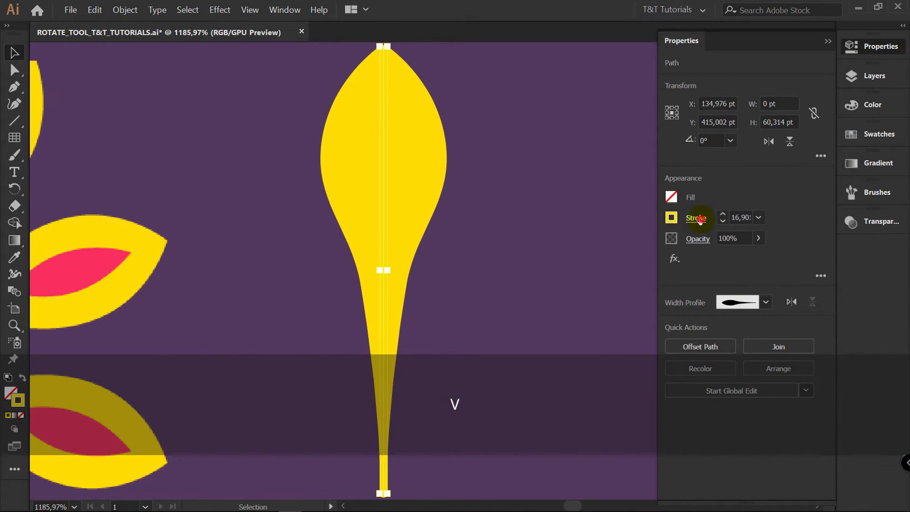
click(696, 218)
click(662, 439)
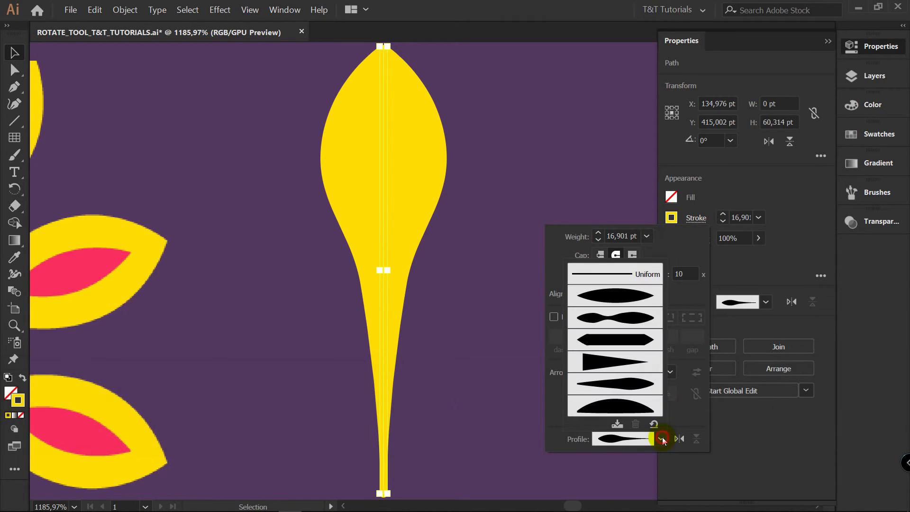
click(600, 298)
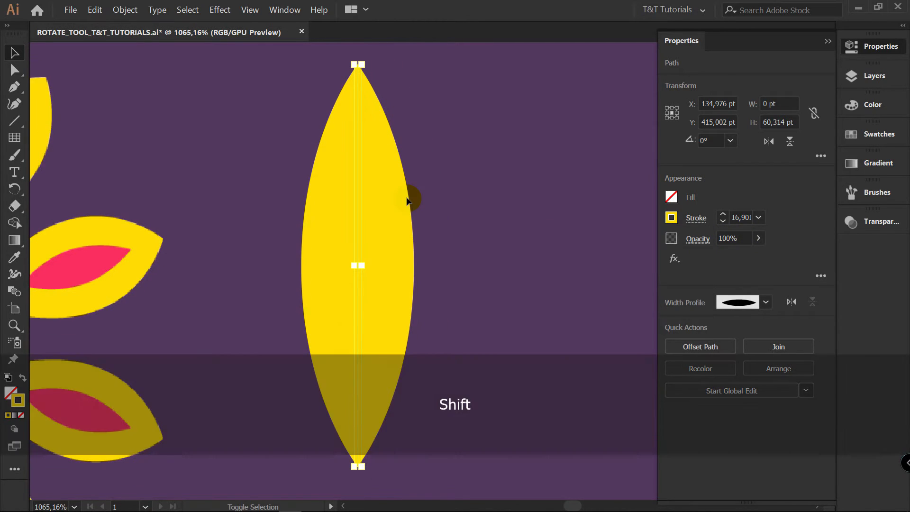
Reshape the petal with the Width tool: narrow the middle to about 7 pt, widen the upper part to about 17 pt, and thicken the lower end slightly.
key(shift+w)
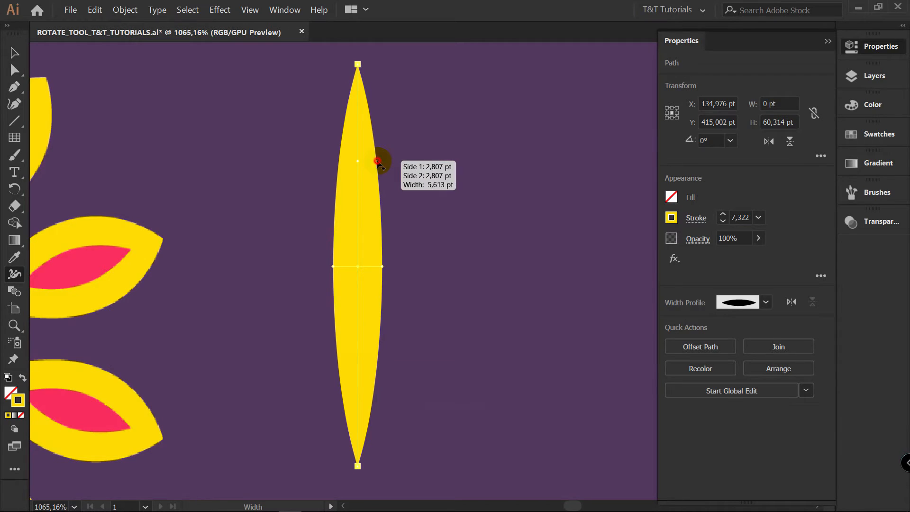
mouse_move(377, 160)
mouse_down()
mouse_move(413, 159)
mouse_move(406, 165)
mouse_up()
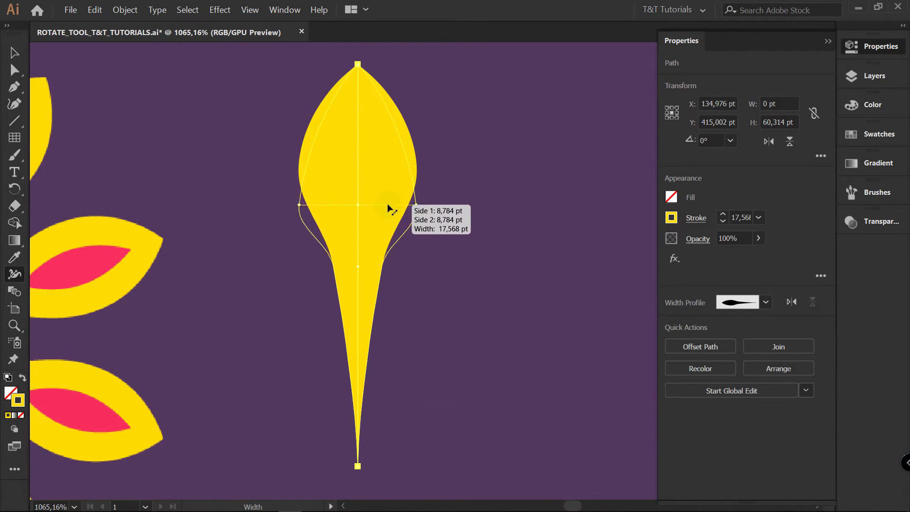
drag(387, 140, 387, 137)
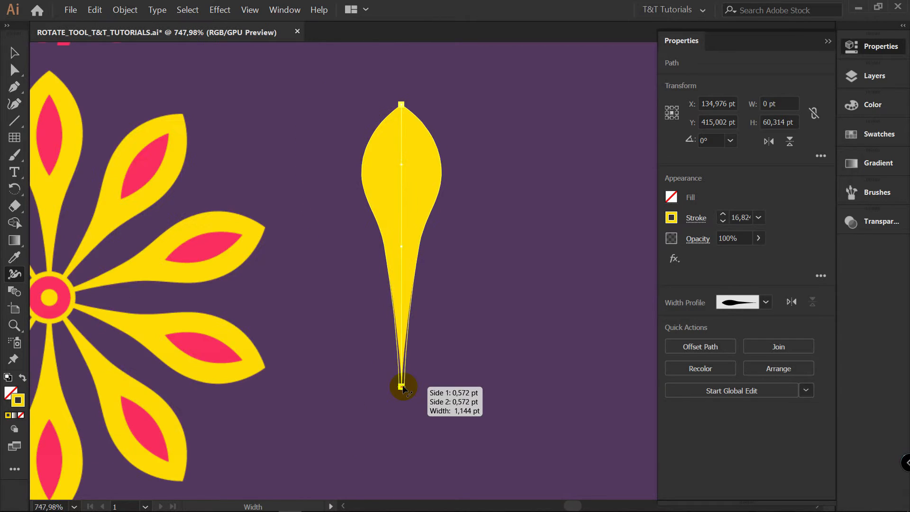
drag(404, 385, 403, 383)
Expand the appearance of the yellow petal into a filled shape and deselect it.
key(v)
click(459, 315)
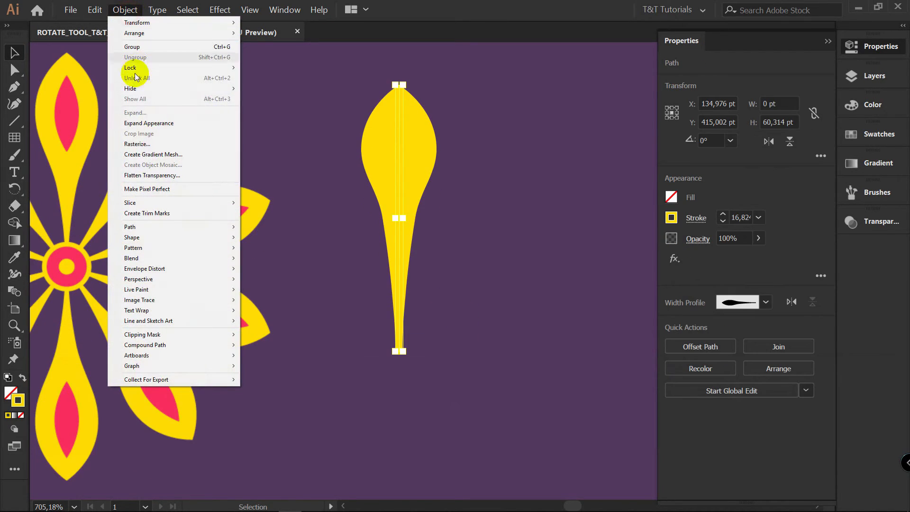
click(136, 123)
click(490, 214)
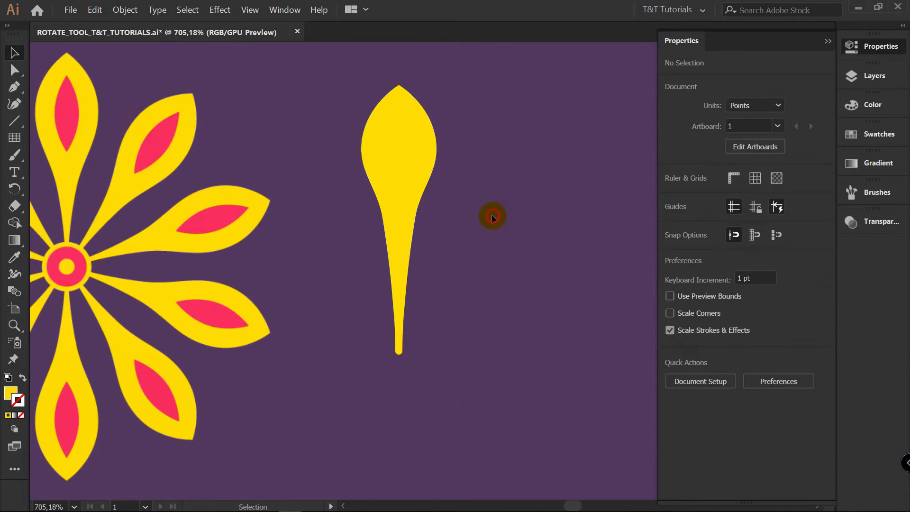
Sample the reference's pink as the stroke color and draw a vertical line about 21 pt long inside the petal's upper part.
key(i)
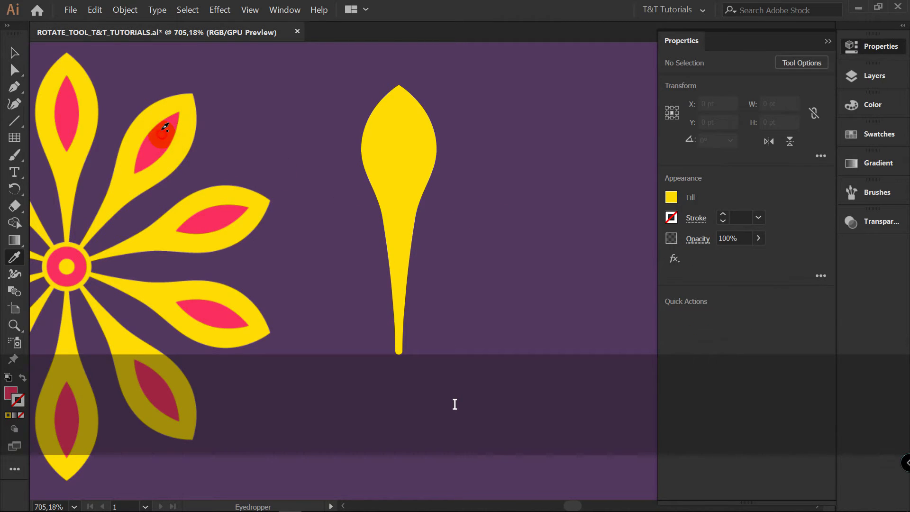
key(p)
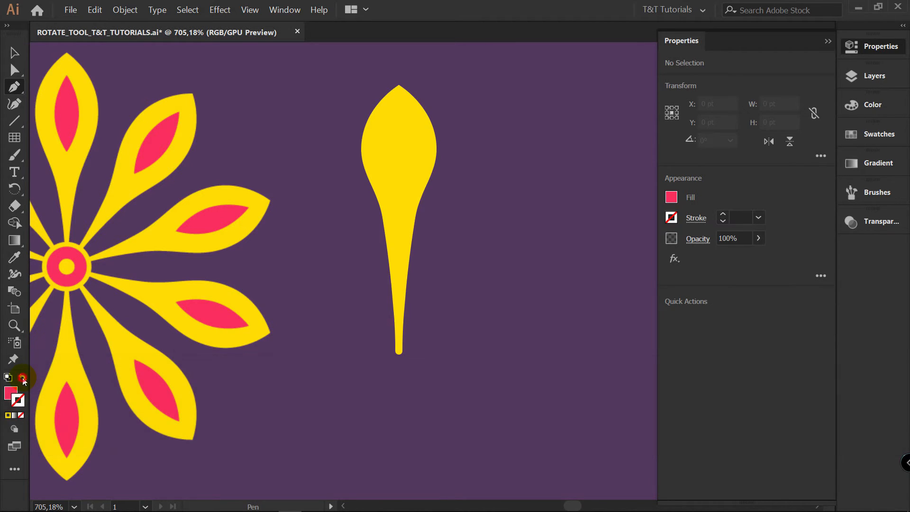
click(399, 113)
shift+click(400, 205)
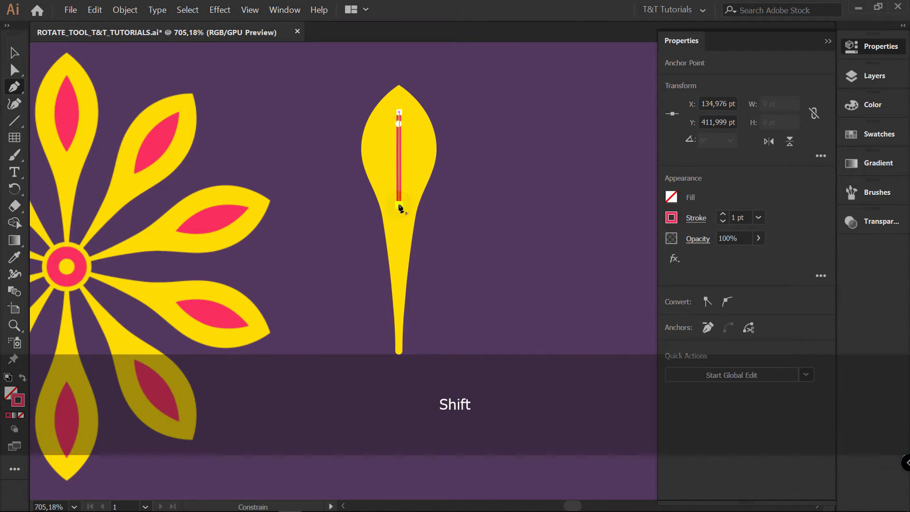
Give the pink line the symmetrical lens-shaped width profile and a stroke weight of 6 pt.
click(696, 218)
click(670, 432)
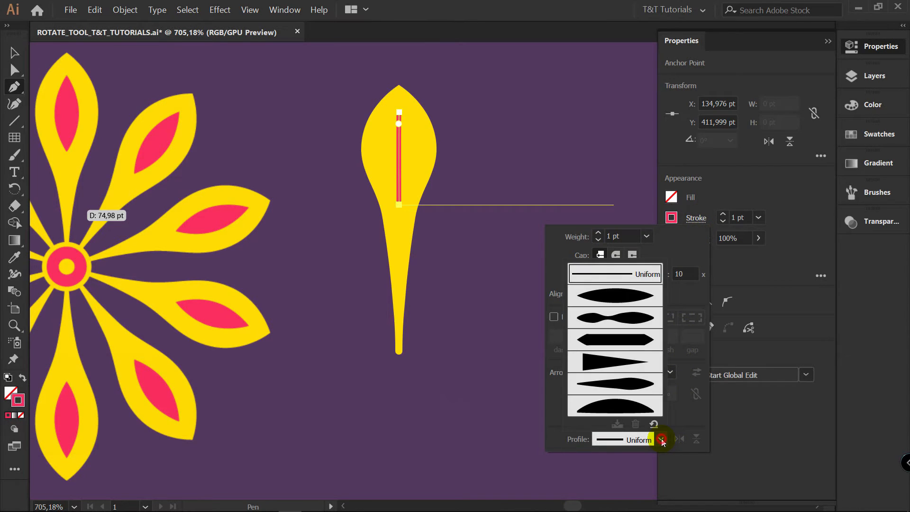
click(621, 304)
click(721, 217)
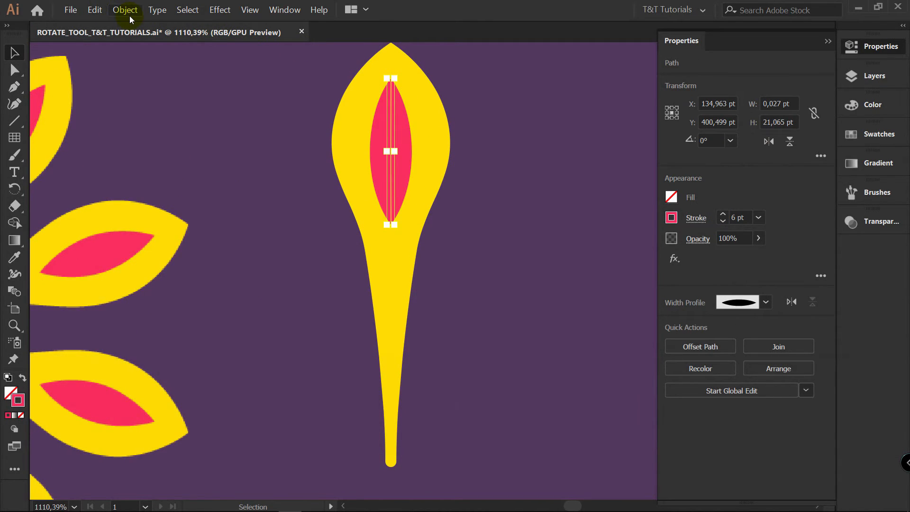
Expand the appearance of the pink lens shape and draw a yellow circle about 9.5 pt across near the petal's lower end.
click(129, 12)
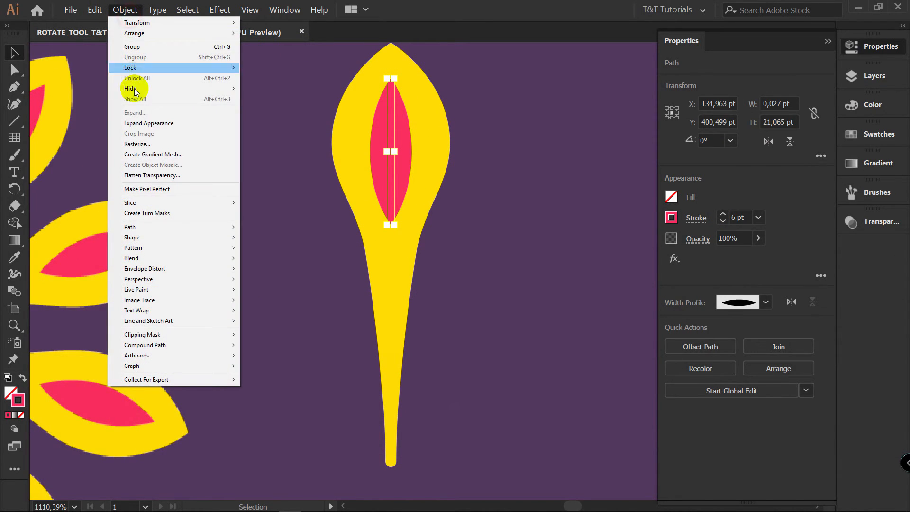
click(143, 124)
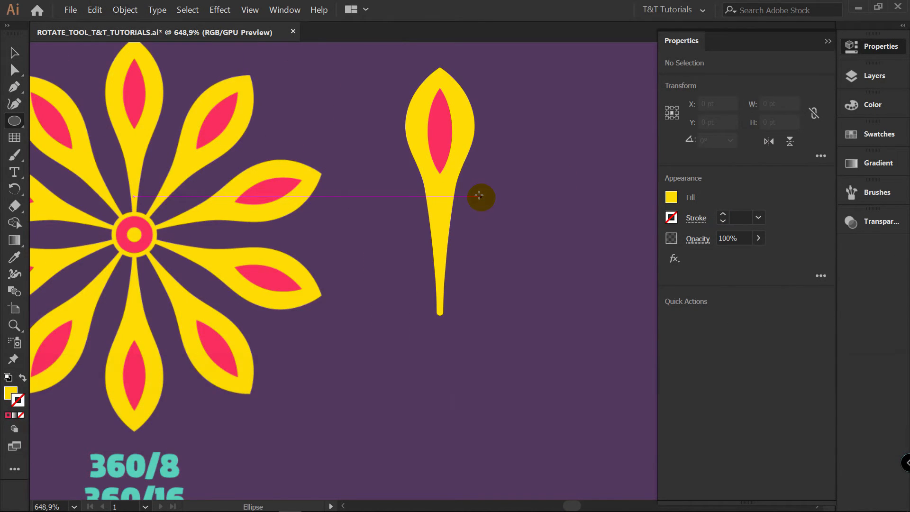
drag(396, 303, 434, 342)
key(v)
Add two smaller concentric copies in front of the yellow circle: a pink one, and a yellow center about 3.5 pt across.
key(ctrl+c)
key(ctrl+f)
key(i)
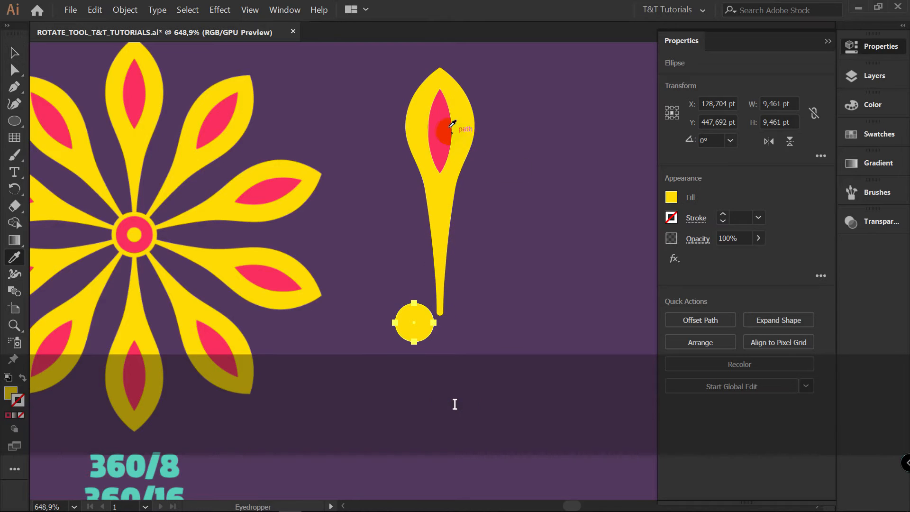
click(436, 154)
key(z)
key(v)
drag(410, 329, 424, 308)
key(ctrl+f)
key(i)
key(v)
click(514, 268)
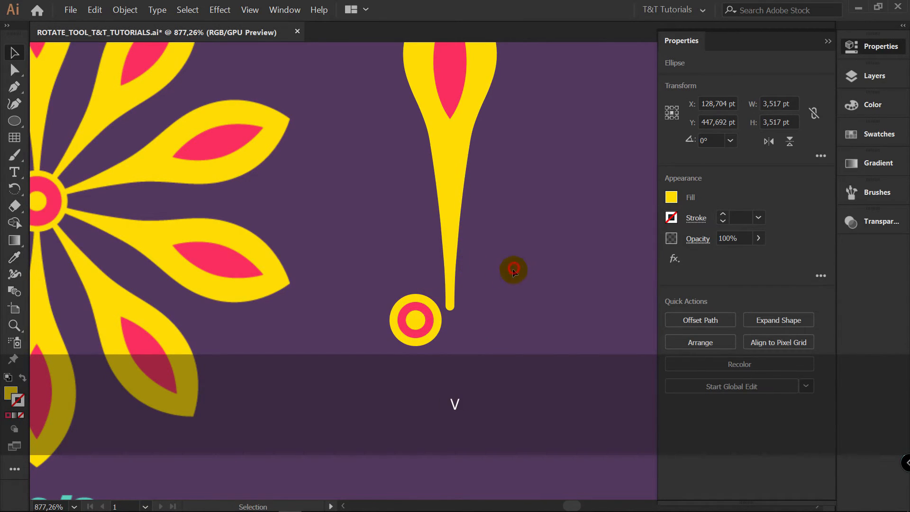
Group the three concentric circles, and group the yellow petal with its pink inner shape.
drag(372, 271, 418, 348)
key(ctrl+g)
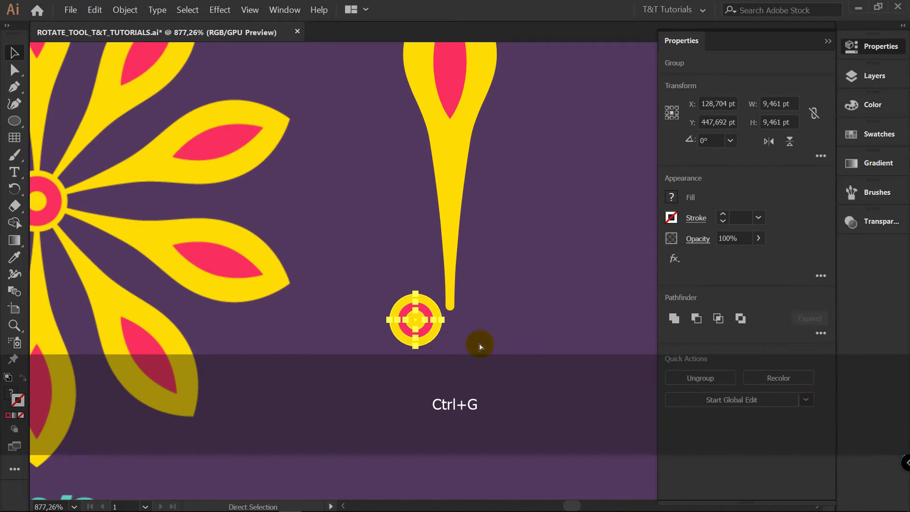
click(472, 343)
alt+scroll(336, 267, down, 3)
key(v)
drag(359, 194, 357, 193)
key(ctrl+g)
Move the circle group onto the petal's lower tip, centered on it.
click(443, 208)
drag(397, 239, 459, 232)
click(511, 252)
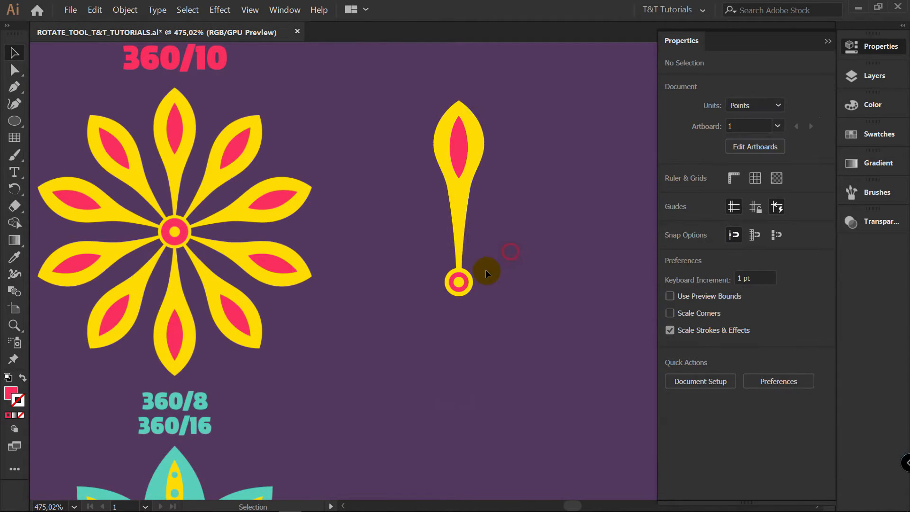
Make a copy of the petal group rotated by 360/10 degrees around the center of the circles.
click(462, 243)
key(r)
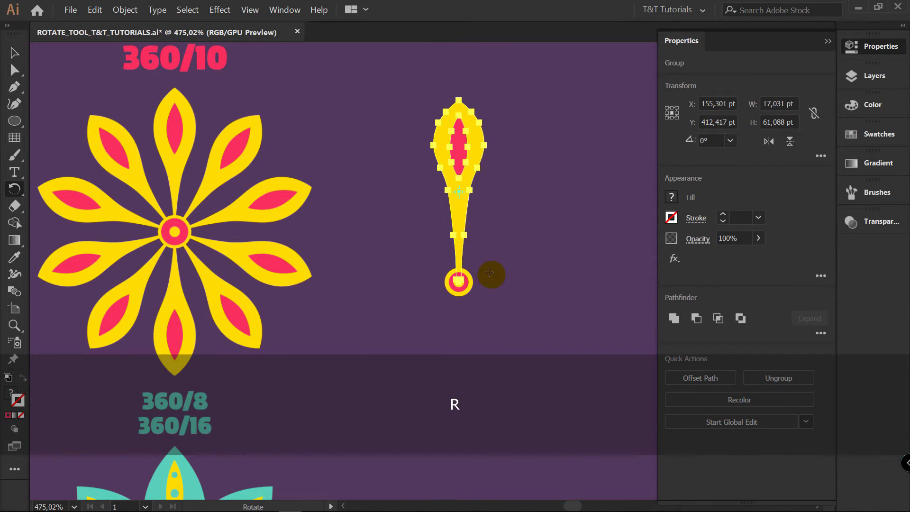
alt+click(458, 280)
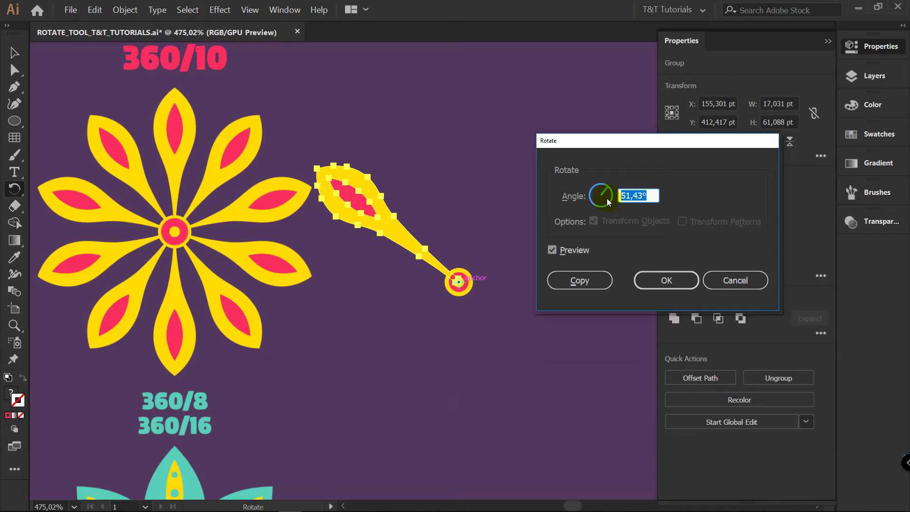
text(360)
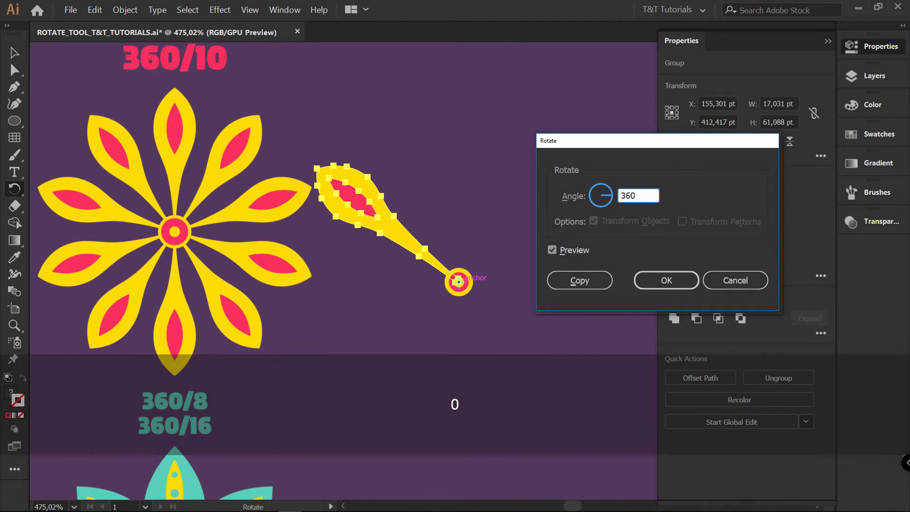
text(/10)
click(582, 281)
Repeat the rotated copy around the circles until the flower has ten petals.
key(ctrl+d)
key(ctrl+d)
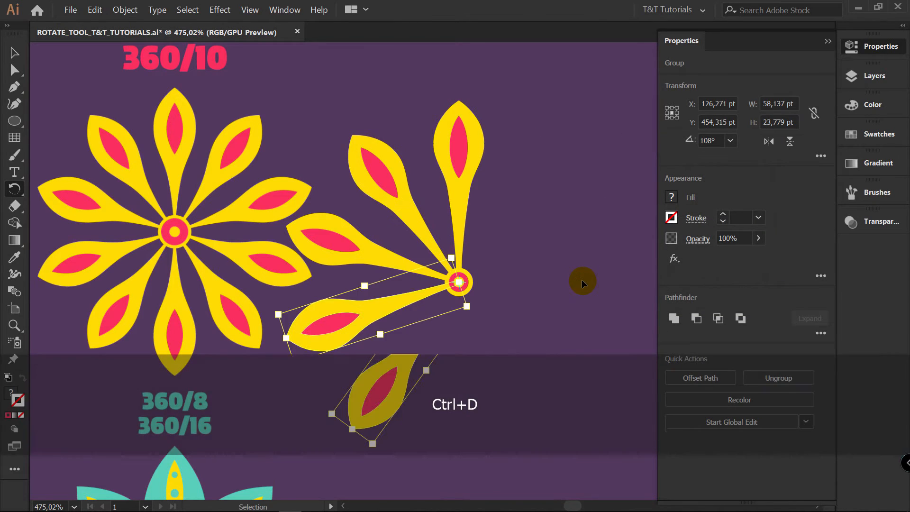
key(ctrl+d)
key(ctrl+d)
key(ctrl+d)
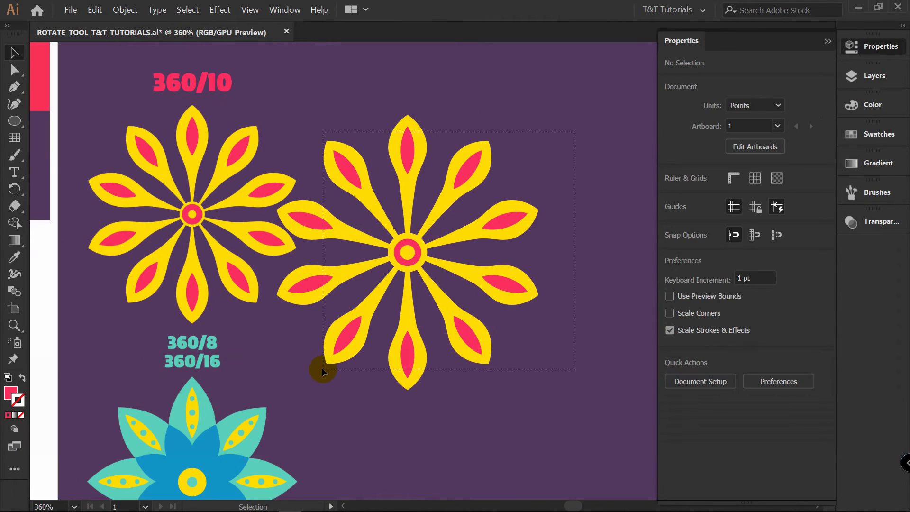
Scale the whole yellow flower down slightly, group it with its center, and position it beside the 360/10 reference.
click(323, 368)
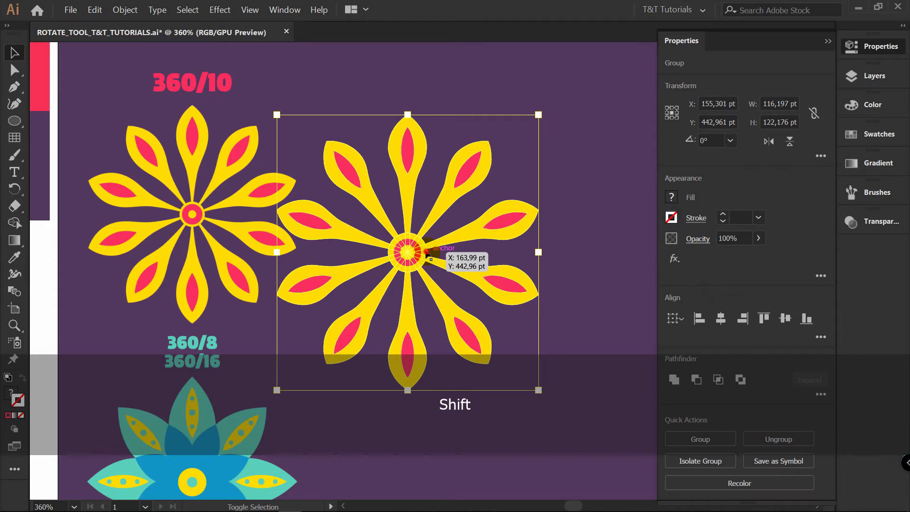
shift+click(426, 252)
mouse_move(541, 124)
mouse_down()
mouse_move(515, 152)
mouse_move(508, 138)
mouse_move(535, 128)
mouse_up()
key(ctrl)
key(ctrl+g)
drag(414, 259, 447, 228)
Deselect the finished flower and add a new layer named NO_5 above NO_4.
click(859, 83)
click(444, 393)
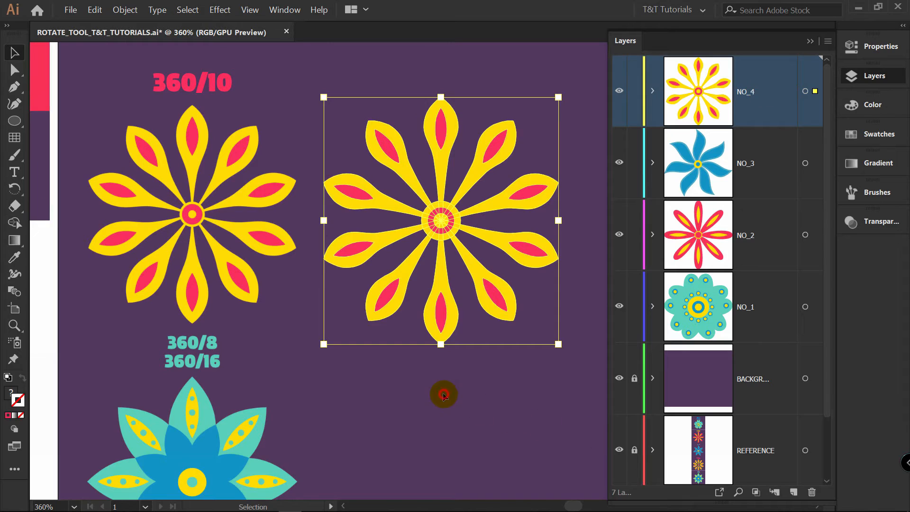
click(795, 493)
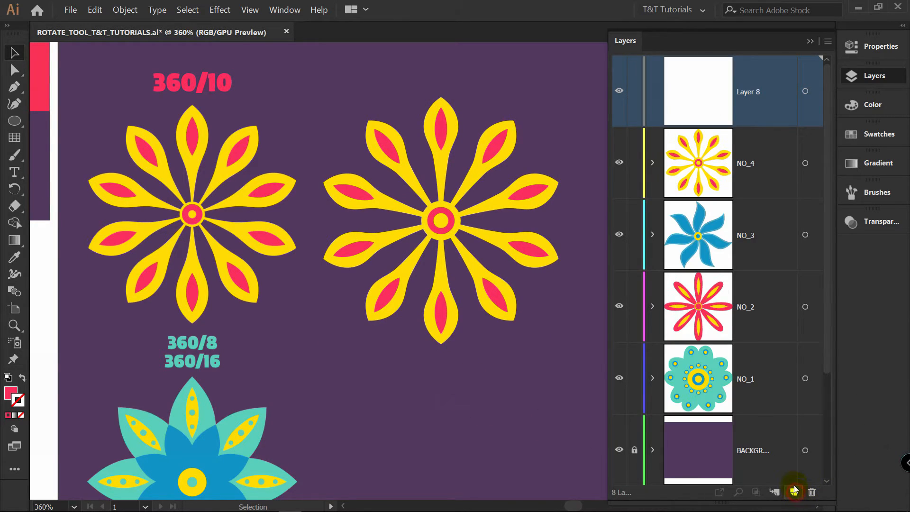
double_click(750, 91)
text(NO_5)
key(Return)
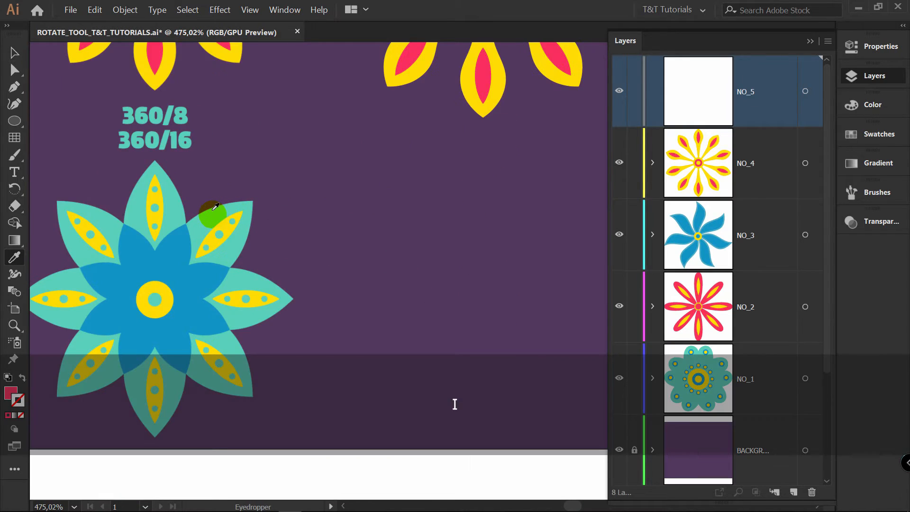
Draw a closed teal half-petal about 46 pt tall beside the 360/8 reference, with a curved left side and a straight vertical right edge.
key(p)
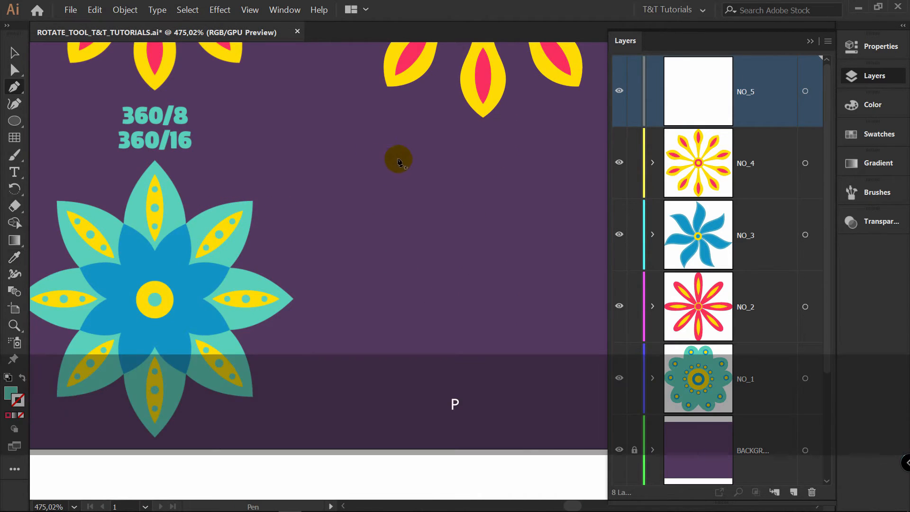
drag(428, 152, 408, 177)
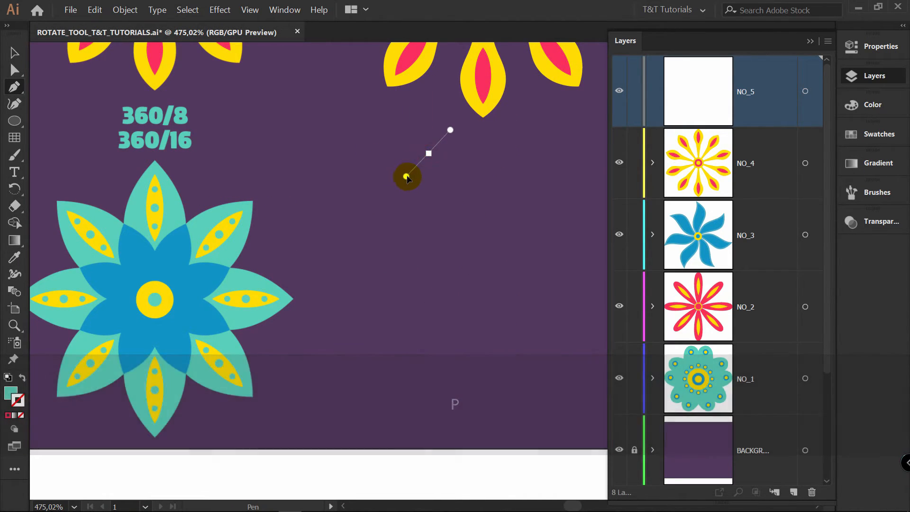
drag(429, 283, 464, 243)
key(alt)
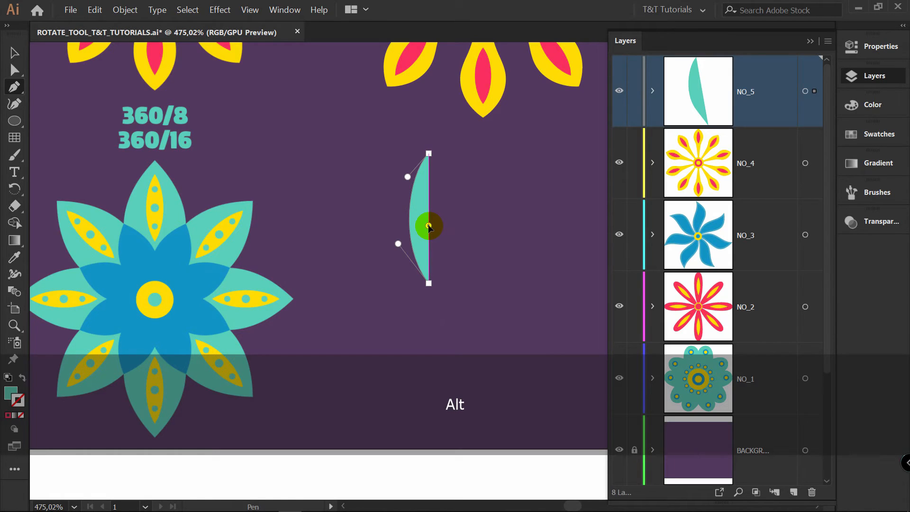
click(428, 153)
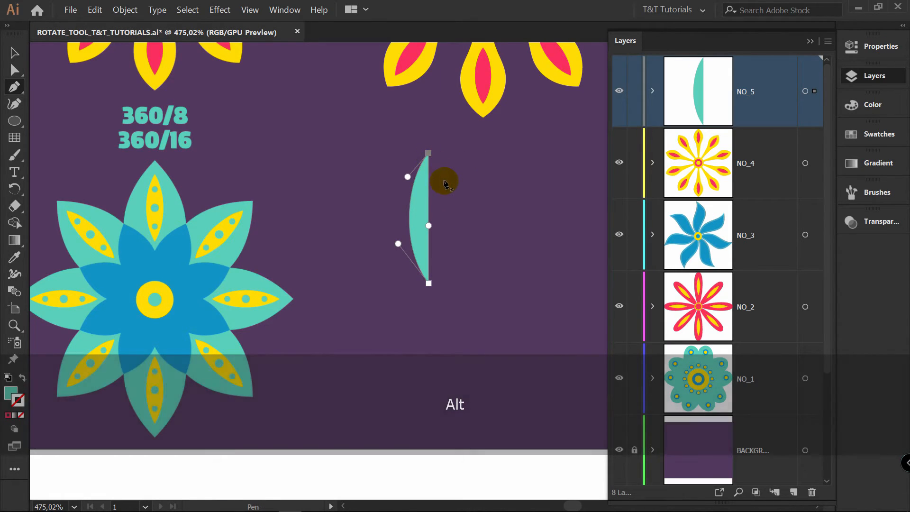
Adjust the curve handles of the half-petal to make it fuller toward the base, about 10.5 pt wide, and deselect it.
click(429, 283)
drag(398, 244, 381, 231)
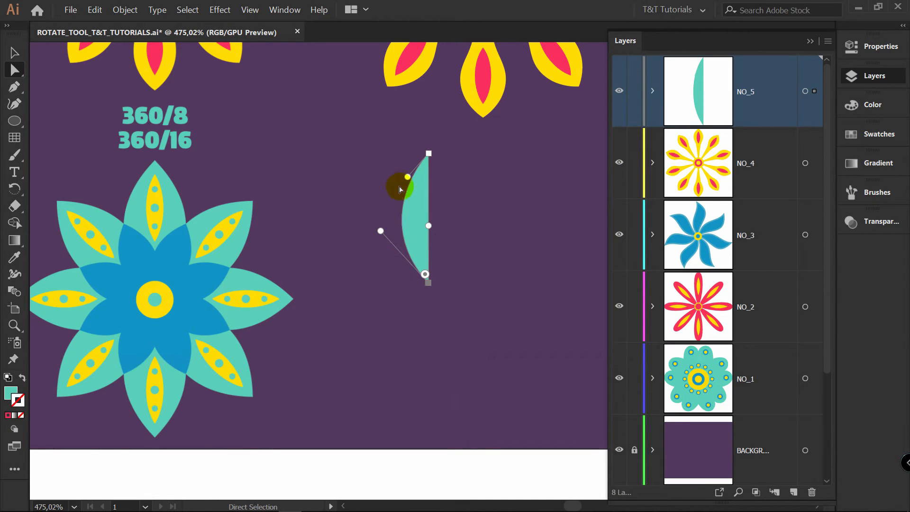
drag(407, 178, 399, 177)
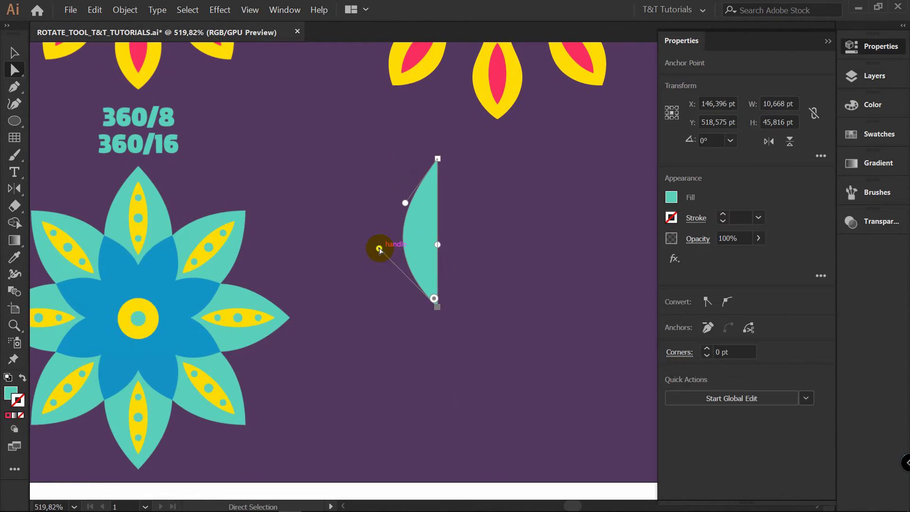
drag(379, 249, 383, 285)
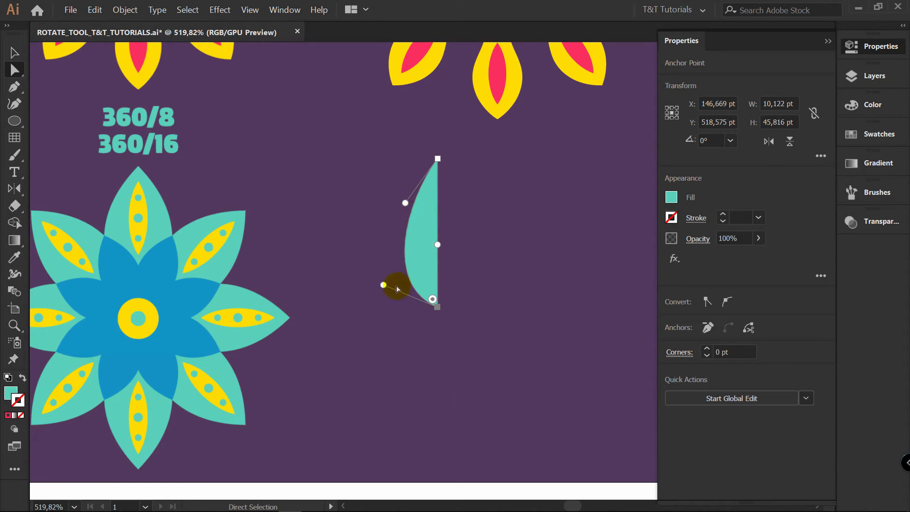
drag(381, 271, 381, 270)
key(a)
click(434, 201)
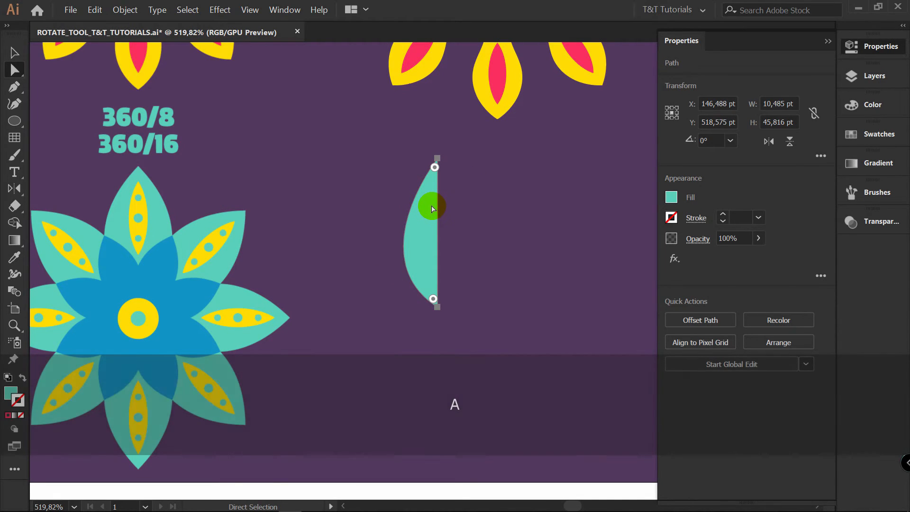
key(v)
click(464, 205)
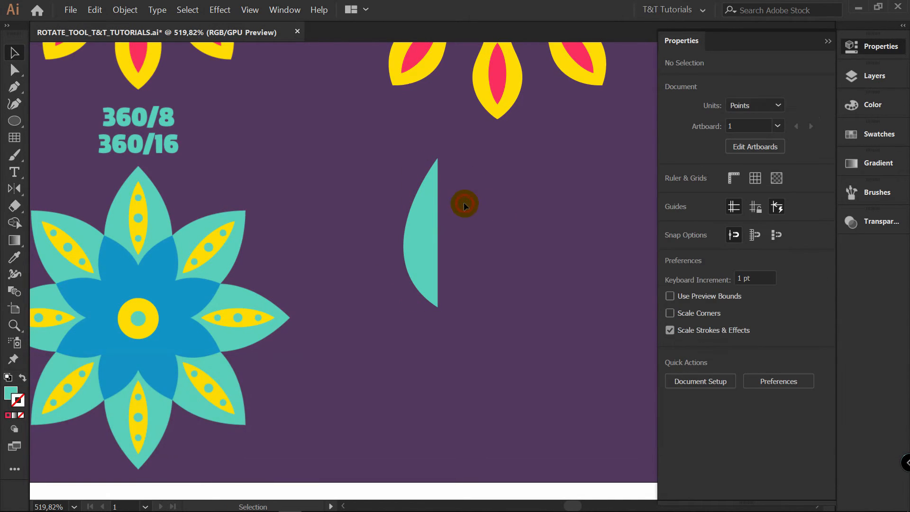
Reflect a copy of the half-petal across the vertical axis through its straight edge.
click(422, 211)
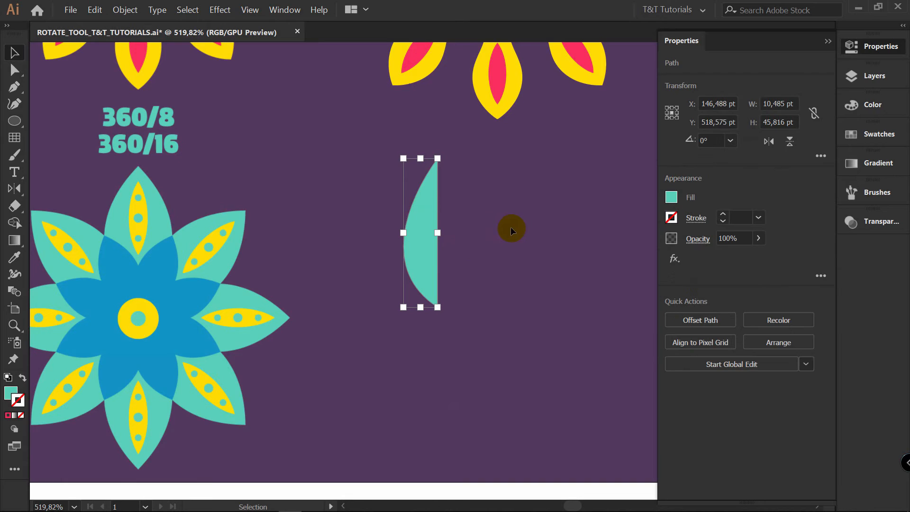
key(o)
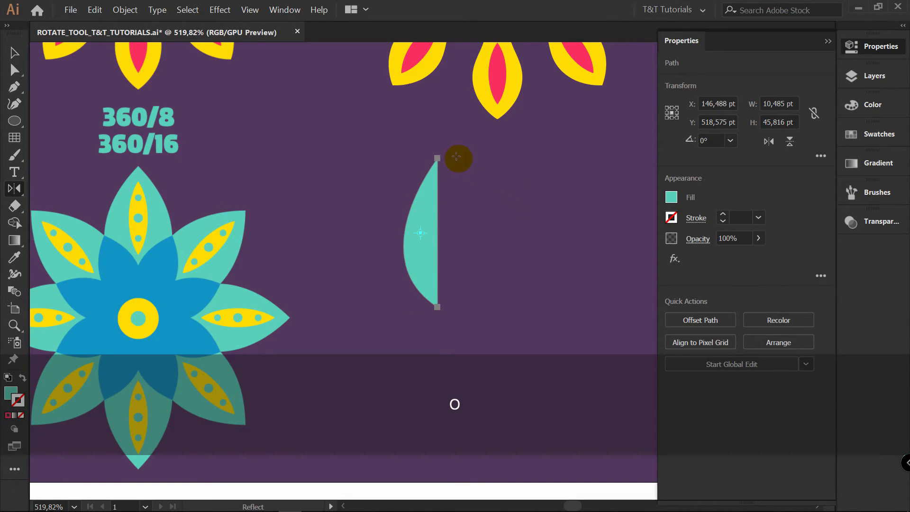
alt+click(436, 157)
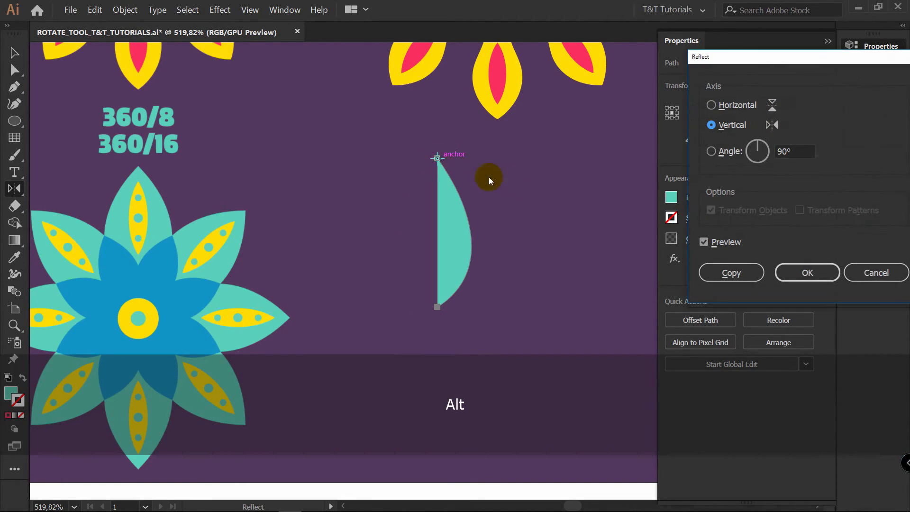
click(730, 269)
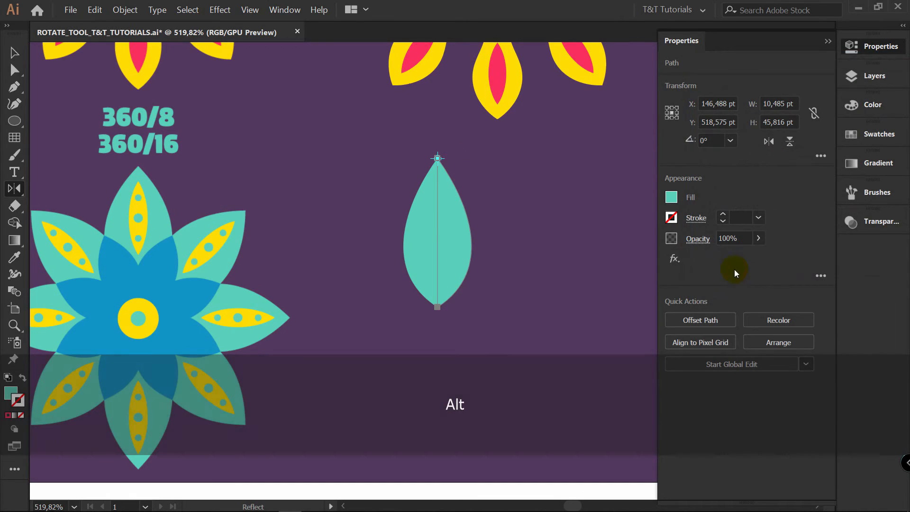
Unite the two teal halves into a single petal shape and deselect it.
key(v)
click(554, 208)
drag(553, 191, 366, 293)
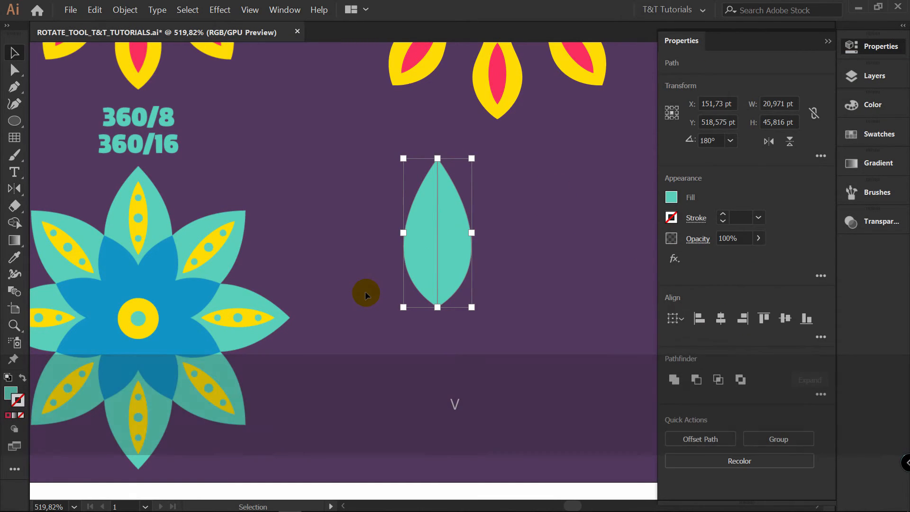
click(679, 380)
click(500, 244)
Use the reference's yellow as the stroke color and draw a vertical line about 24 pt long along the teal petal's center.
key(i)
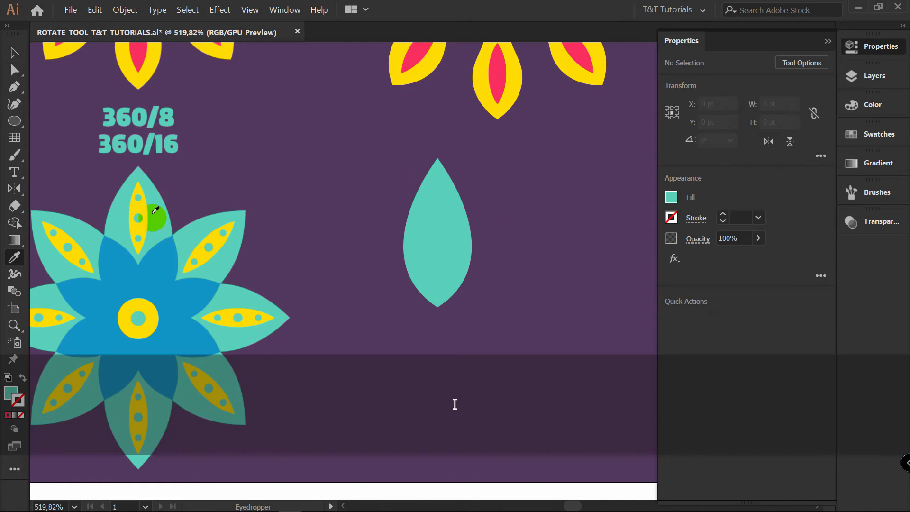
click(22, 377)
key(p)
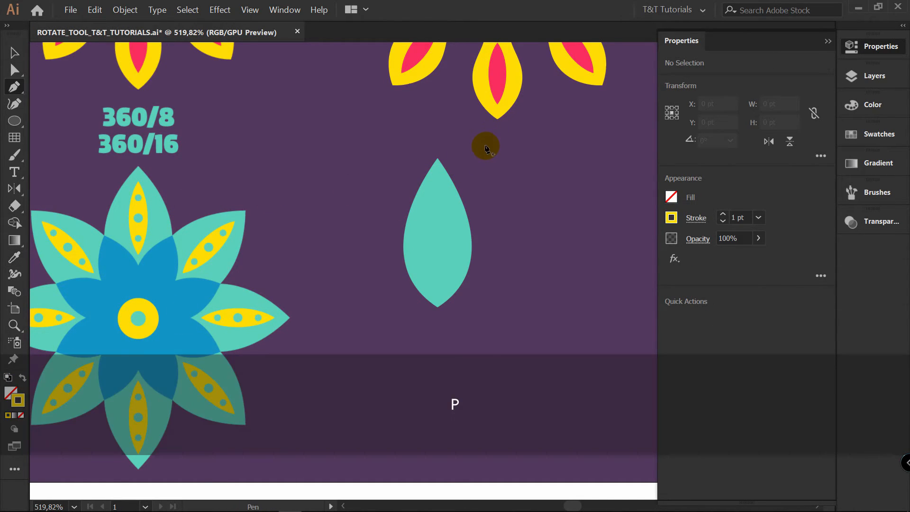
click(438, 189)
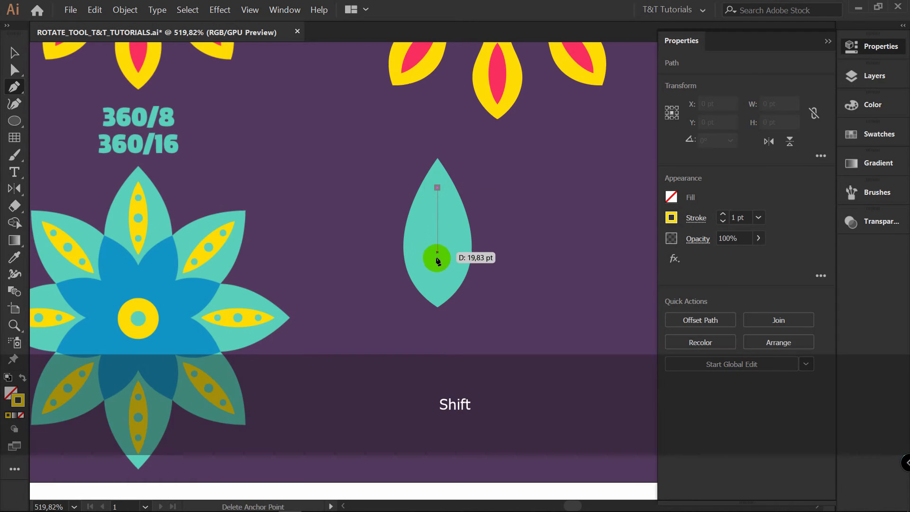
shift+click(437, 267)
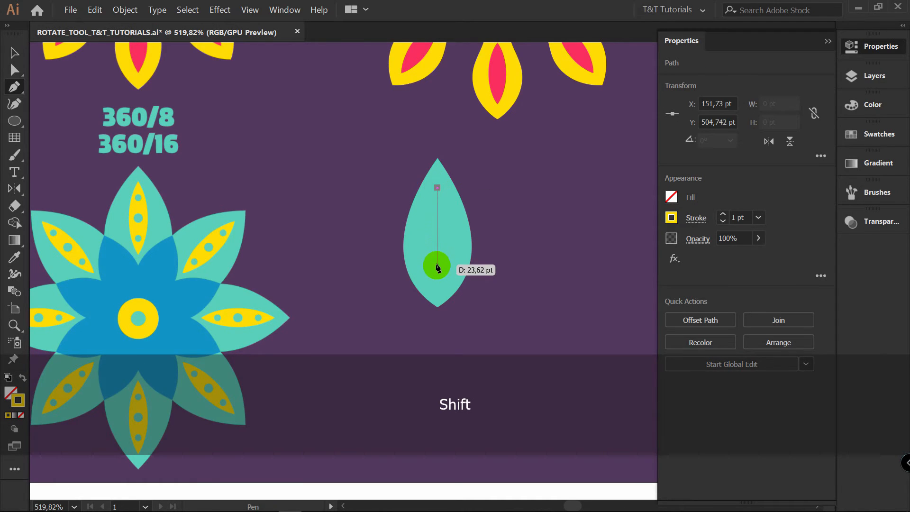
Give the yellow line the symmetrical lens-shaped width profile and a stroke weight of 4 pt.
click(696, 218)
click(661, 439)
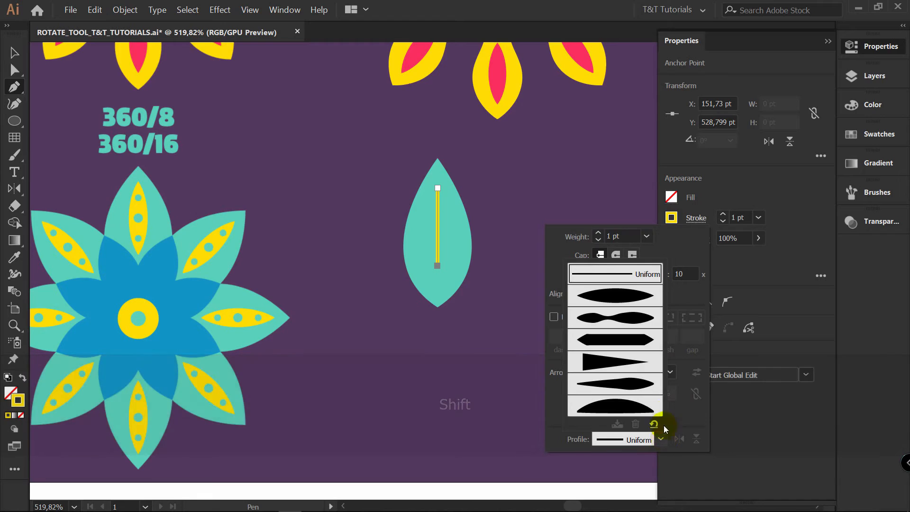
click(635, 297)
click(723, 217)
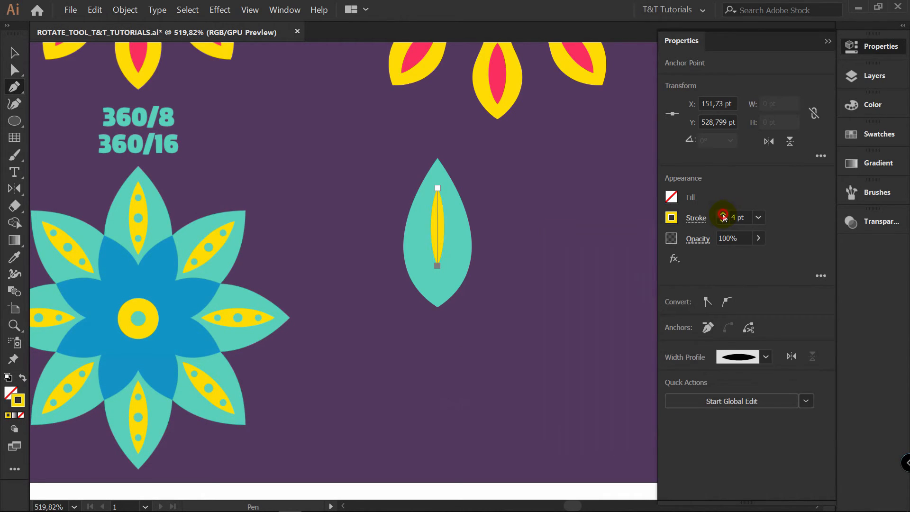
Expand the appearance of the 6 pt yellow stroke on the teal petal into a filled lens shape.
click(124, 10)
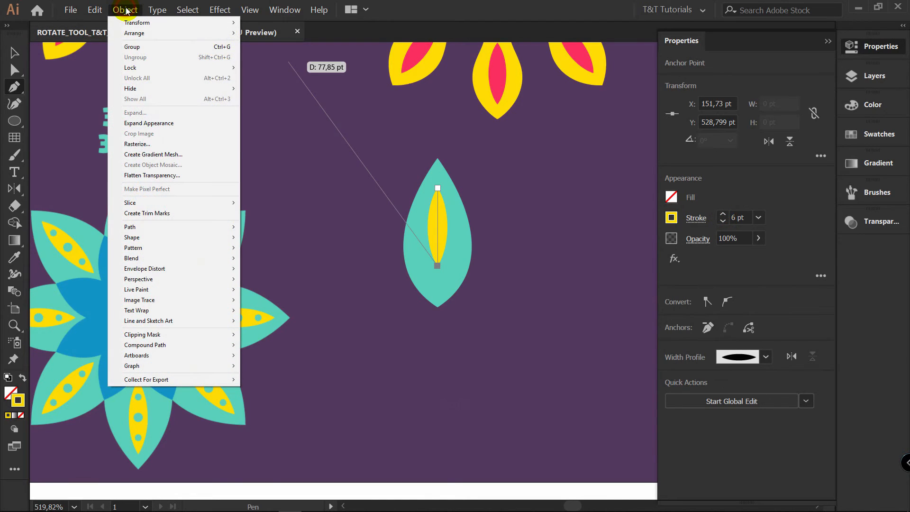
click(146, 122)
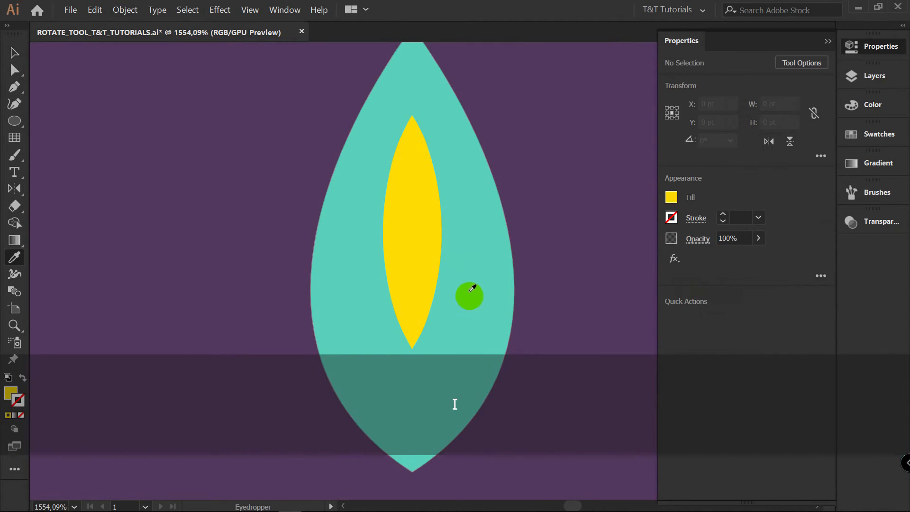
Use the petal's teal as fill and place three evenly spaced circles about 2.6 pt wide down the yellow shape's center.
click(478, 270)
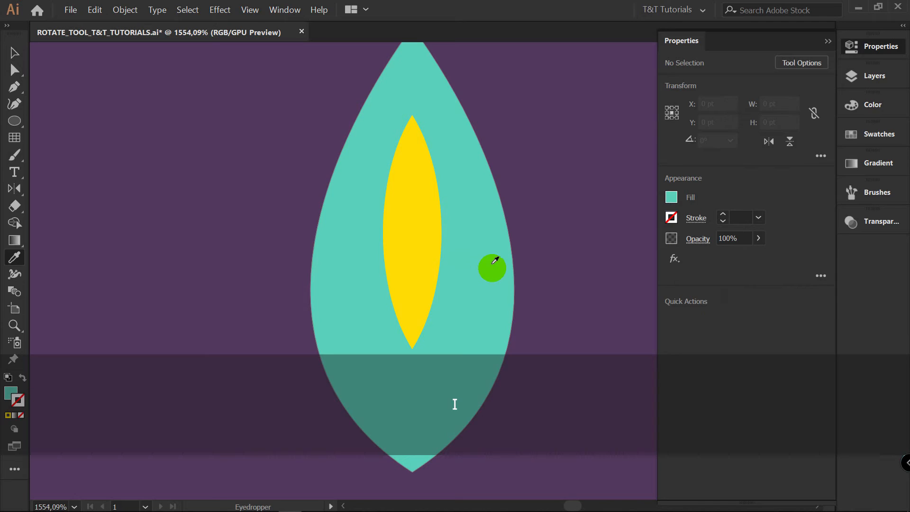
key(l)
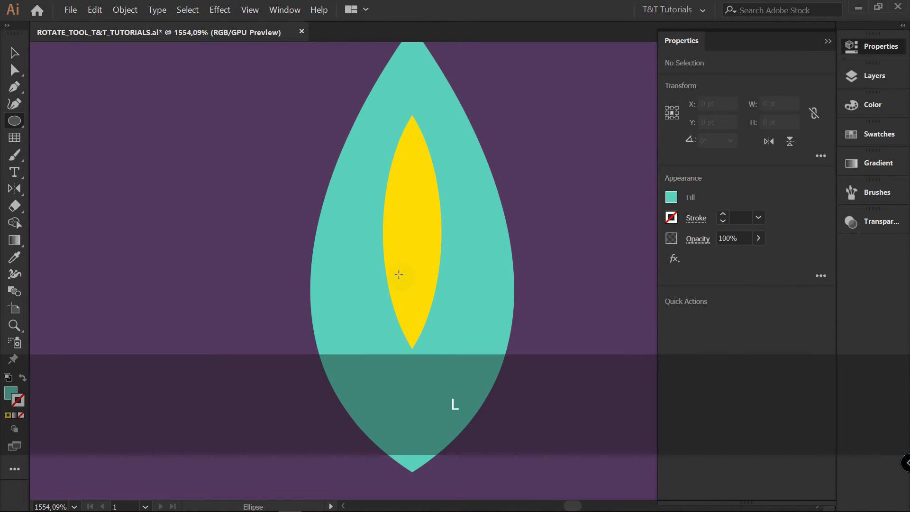
mouse_move(404, 282)
mouse_down()
mouse_move(427, 307)
mouse_move(417, 297)
mouse_move(417, 232)
mouse_up()
key(v)
key(ctrl+d)
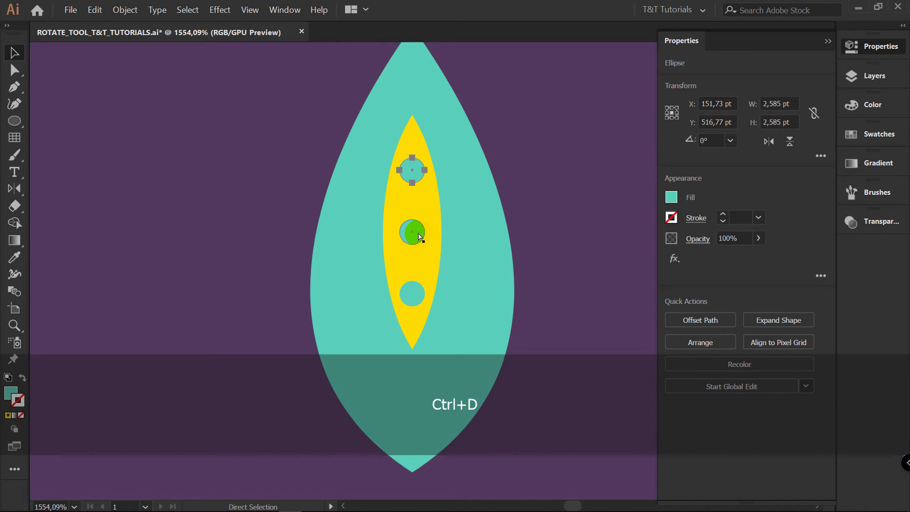
Enlarge the middle teal circle, then group the whole petal with its yellow shape and circles.
click(416, 235)
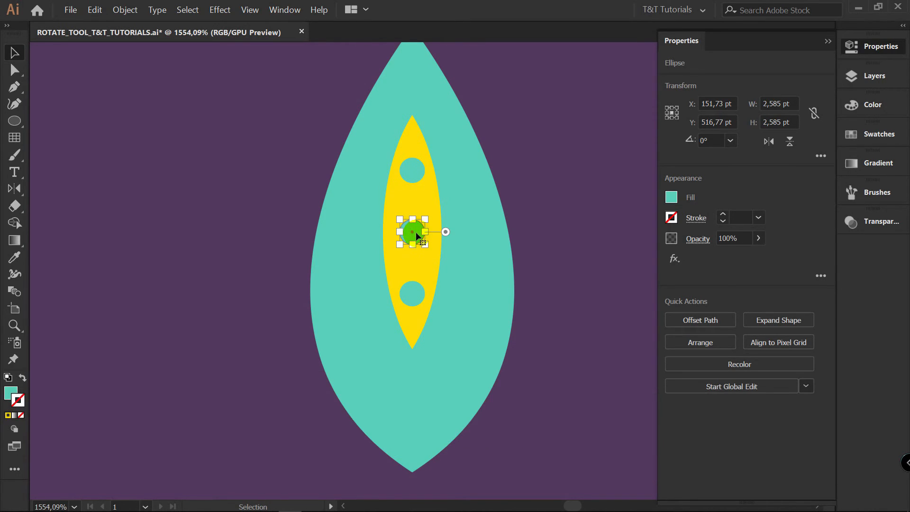
drag(426, 219, 431, 215)
key(v)
drag(537, 122, 274, 349)
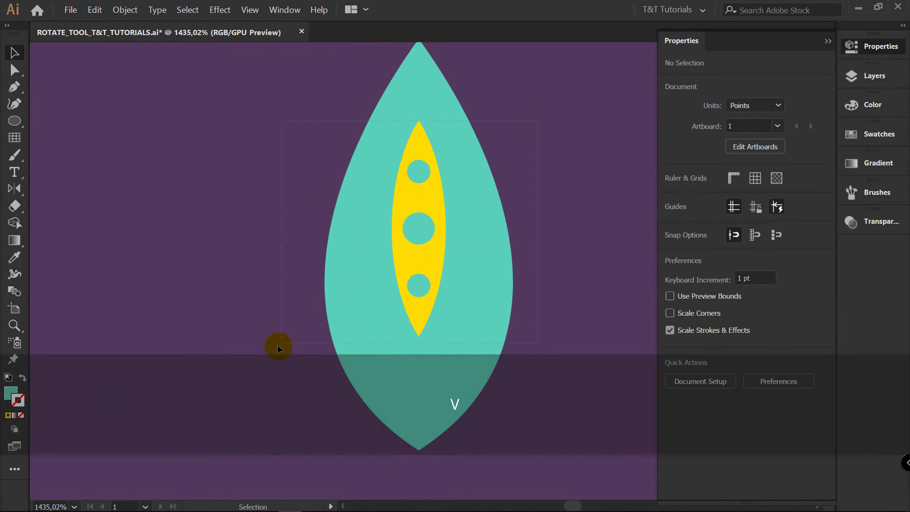
key(ctrl+g)
click(269, 253)
Sample the reference's yellow as fill and draw a circle about 10.2 pt wide just below the petal.
key(z)
drag(407, 221, 275, 230)
key(i)
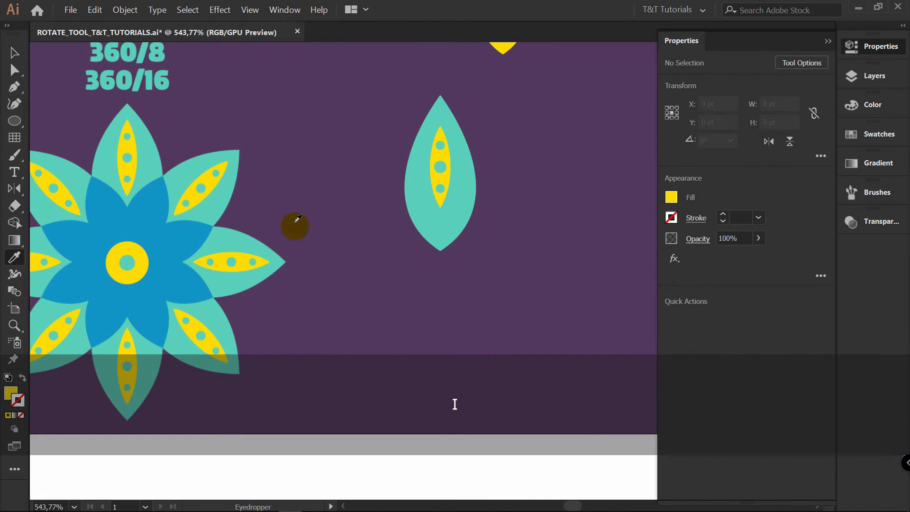
key(l)
drag(393, 247, 424, 275)
key(v)
Paste a copy of the yellow circle in front and shrink it around its center for the teal inner dot.
click(432, 273)
click(419, 264)
key(ctrl+c)
key(ctrl+f)
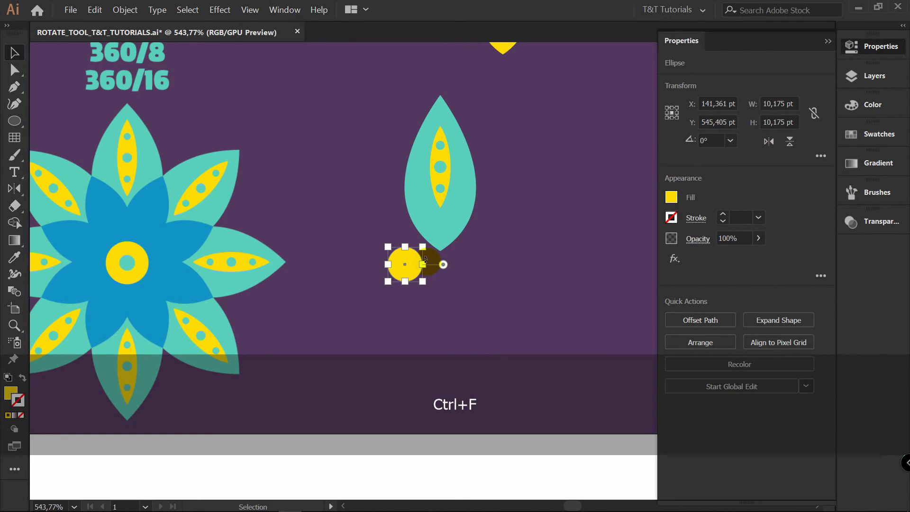
drag(425, 246, 418, 251)
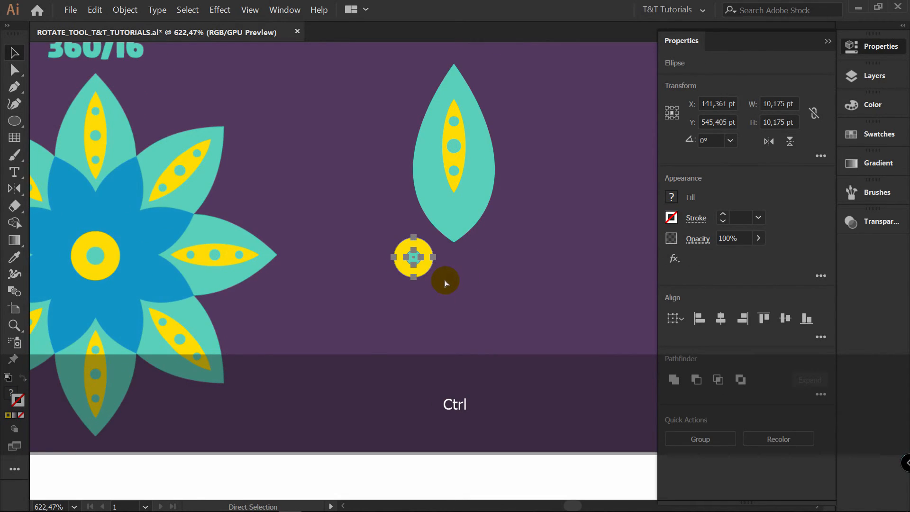
Group the yellow circle with its teal dot and center the group on the petal's bottom tip.
key(ctrl+g)
click(479, 274)
drag(417, 265, 458, 249)
click(514, 238)
Rotate a copy of the petal group by 360/8 degrees around its bottom tip at the yellow circle's center.
click(481, 180)
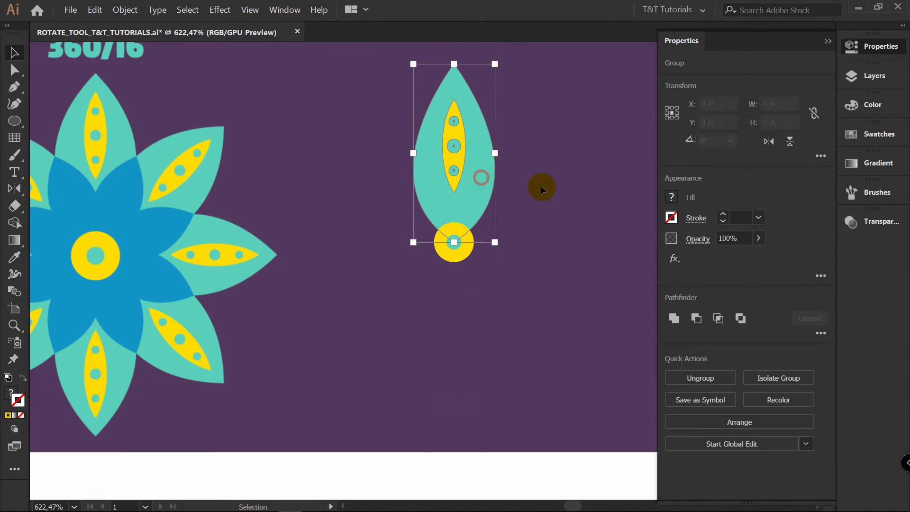
key(r)
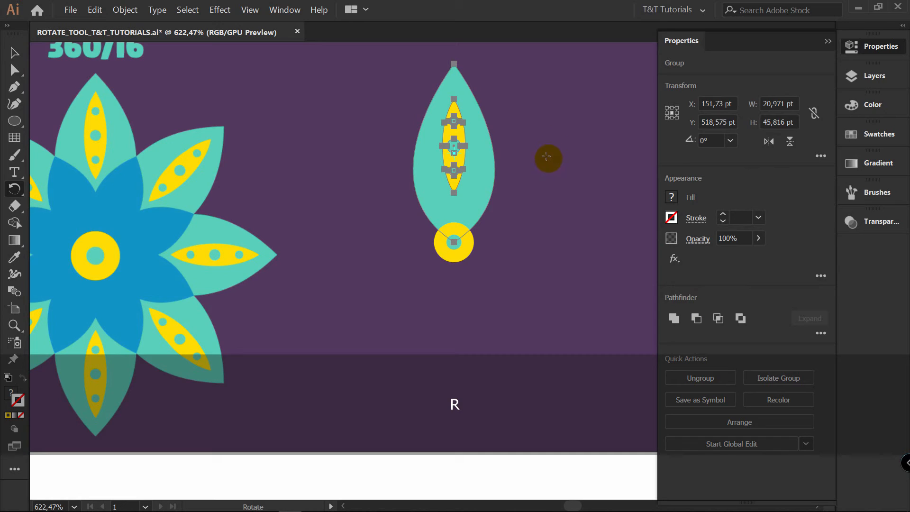
key(alt)
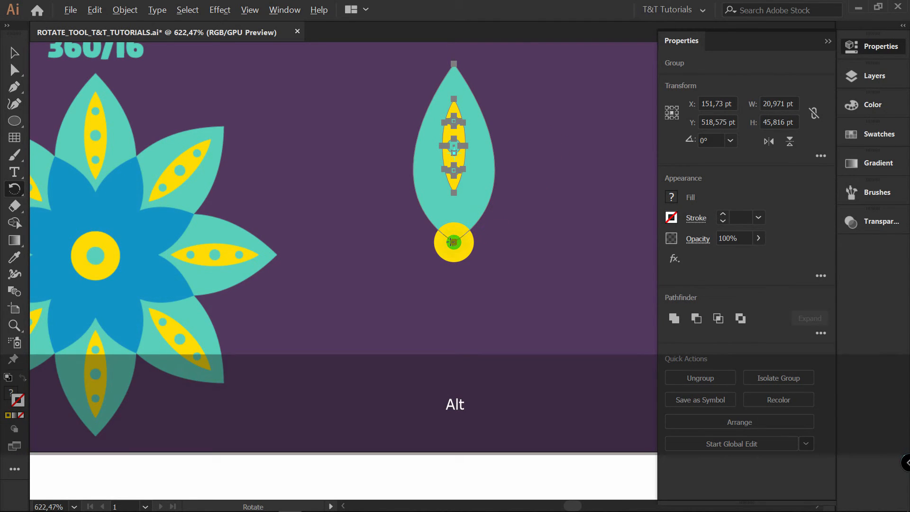
alt+click(454, 241)
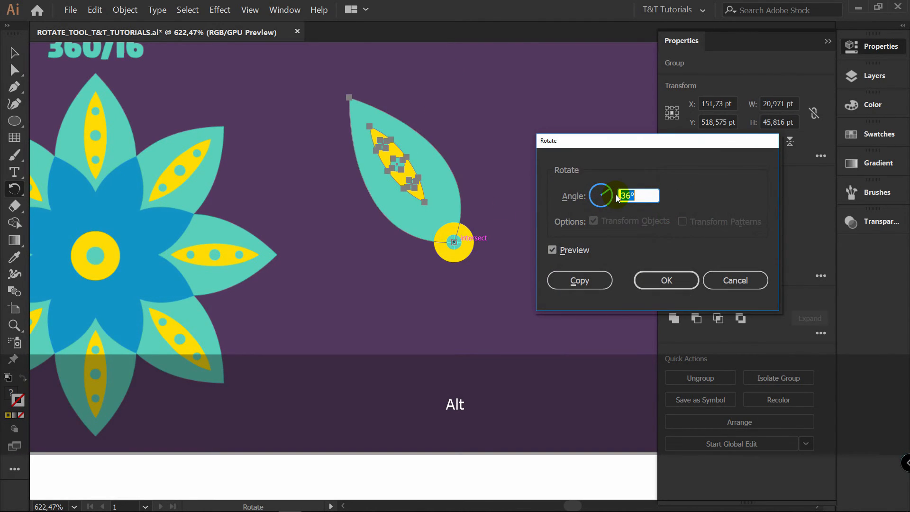
text(360)
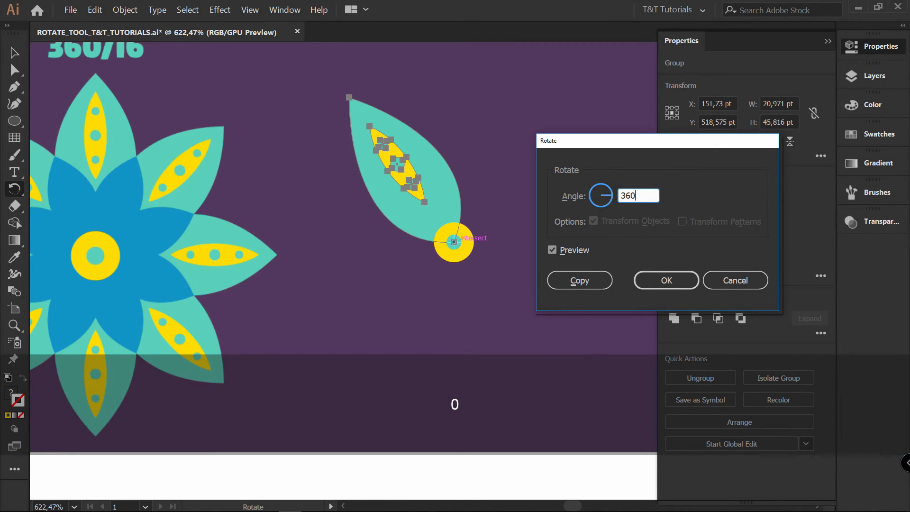
text(/8)
click(584, 280)
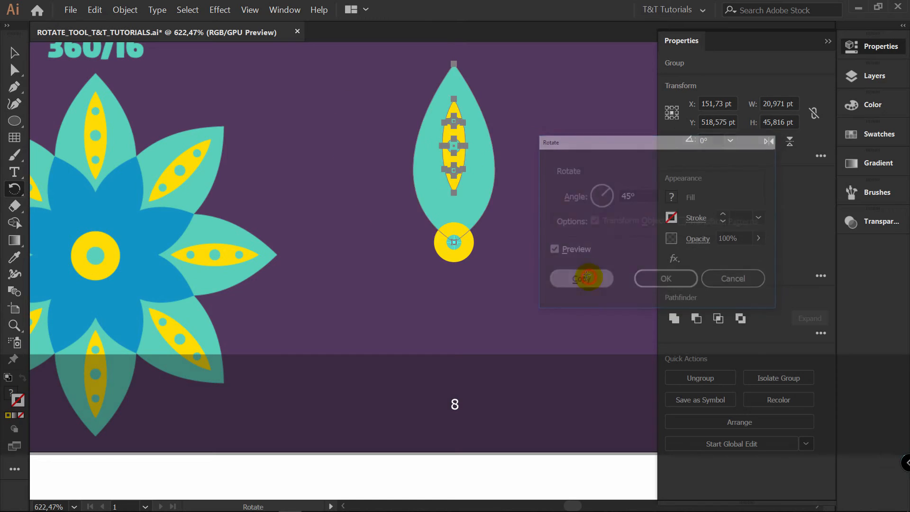
Repeat the rotated copy until eight teal petals complete the flower.
key(ctrl+d)
key(ctrl+d)
key(ctrl+d)
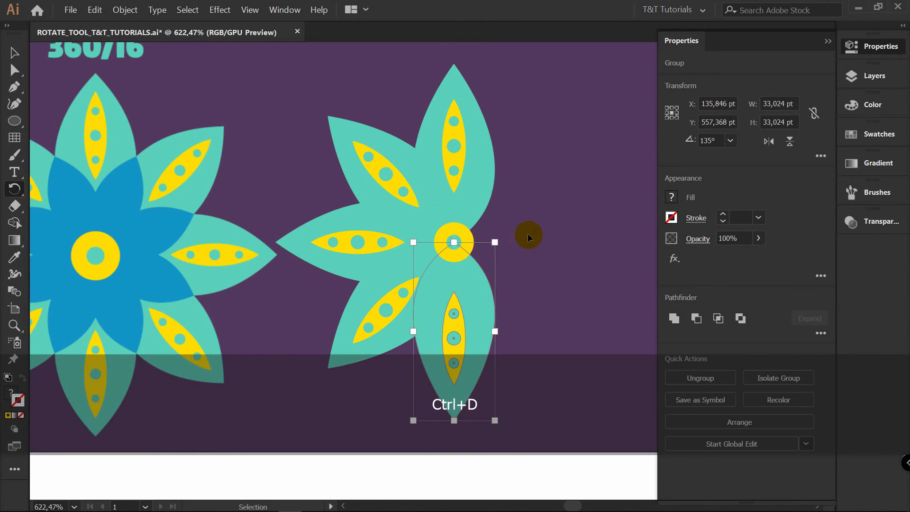
key(ctrl+d)
key(ctrl+d)
key(ctrl+d)
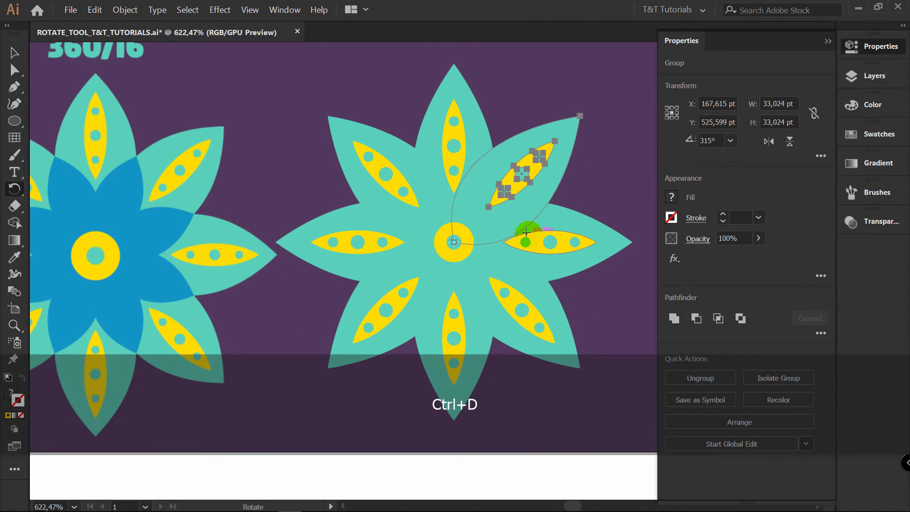
Group the eight teal petals together, leaving the central yellow circle out of the group.
key(v)
click(567, 325)
click(504, 219)
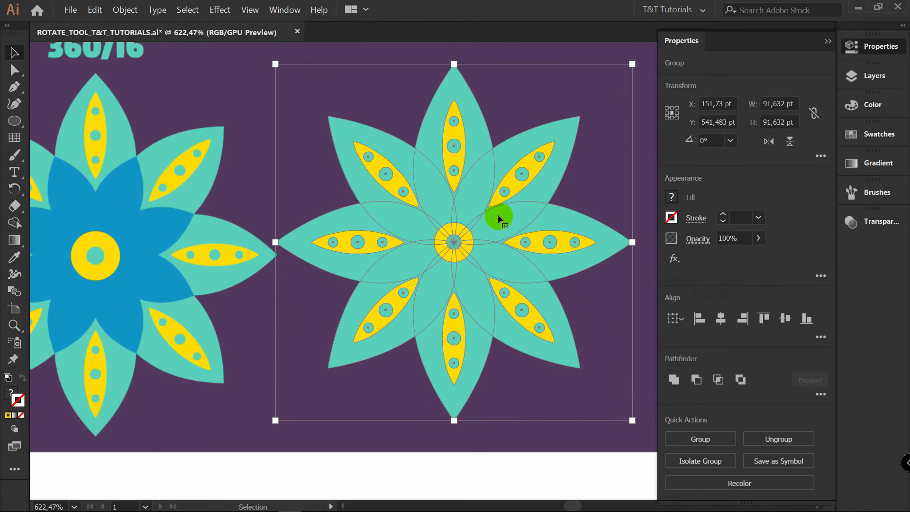
key(shift)
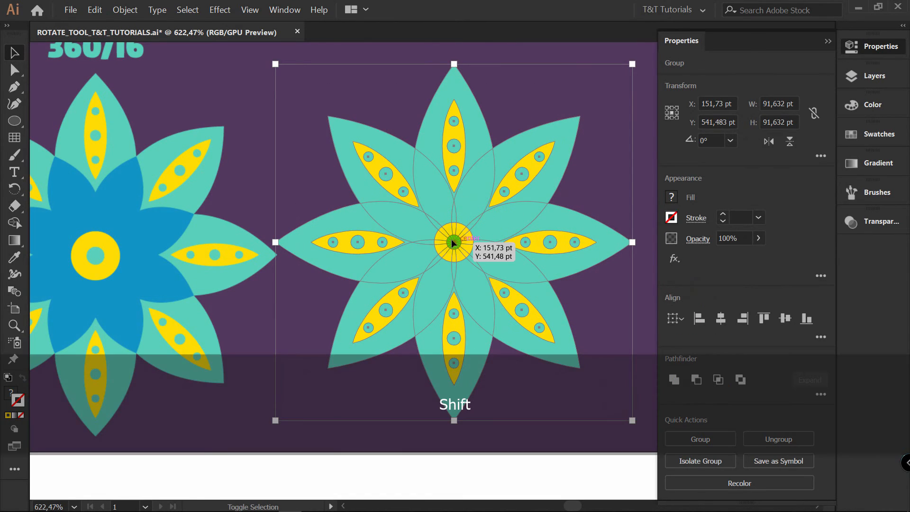
key(ctrl)
key(ctrl+g)
click(599, 171)
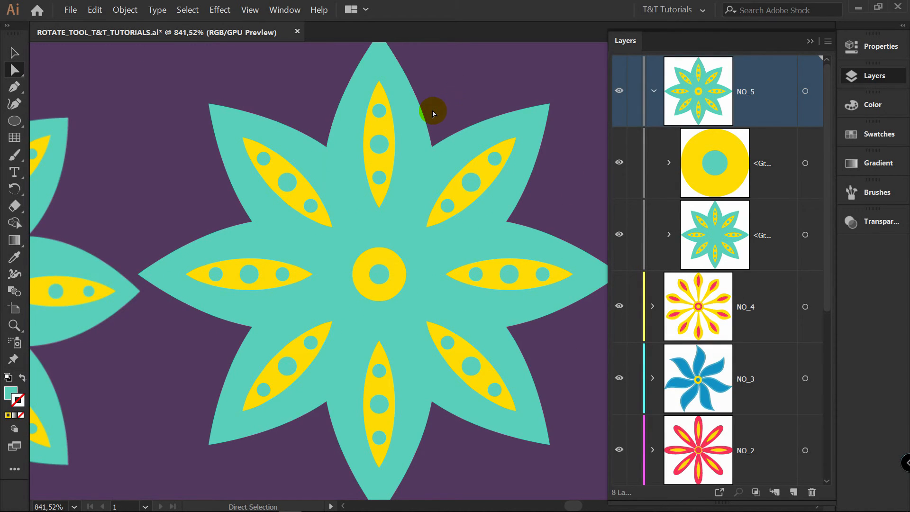
Copy only the top petal's teal outline and paste it in place above the flower.
key(a)
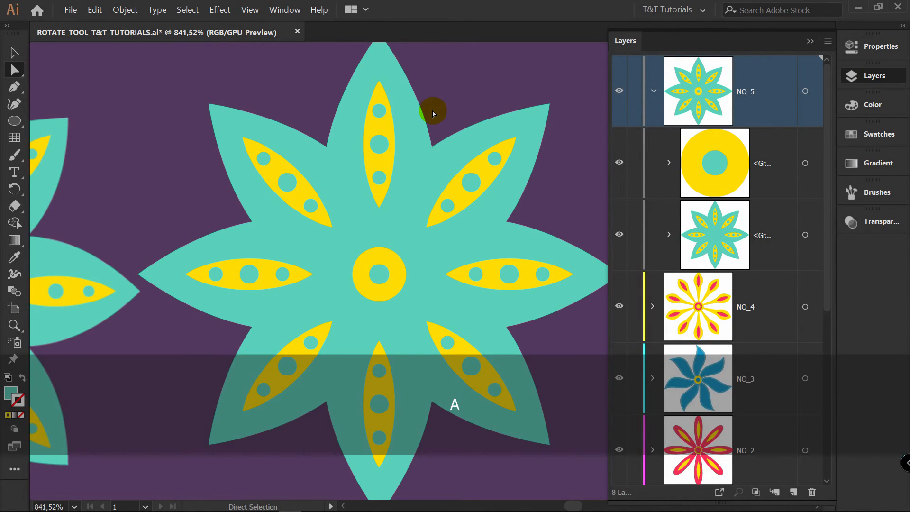
click(408, 124)
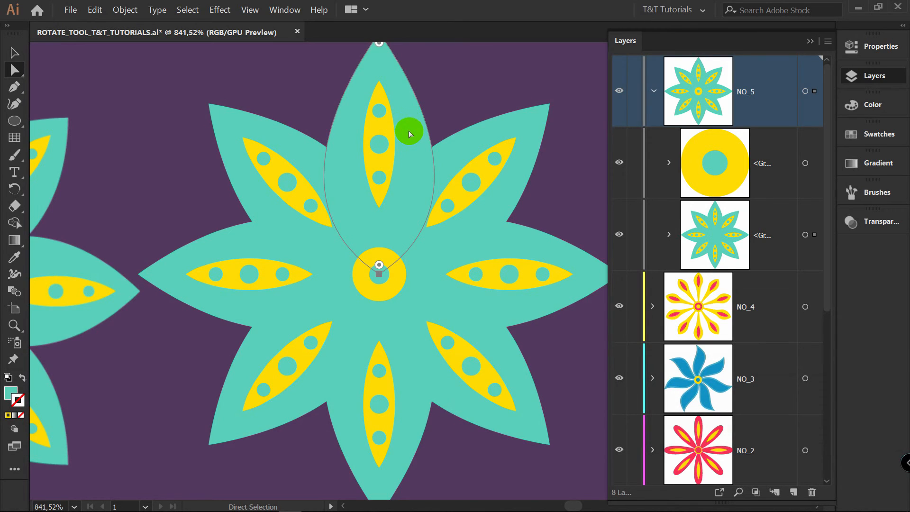
key(ctrl)
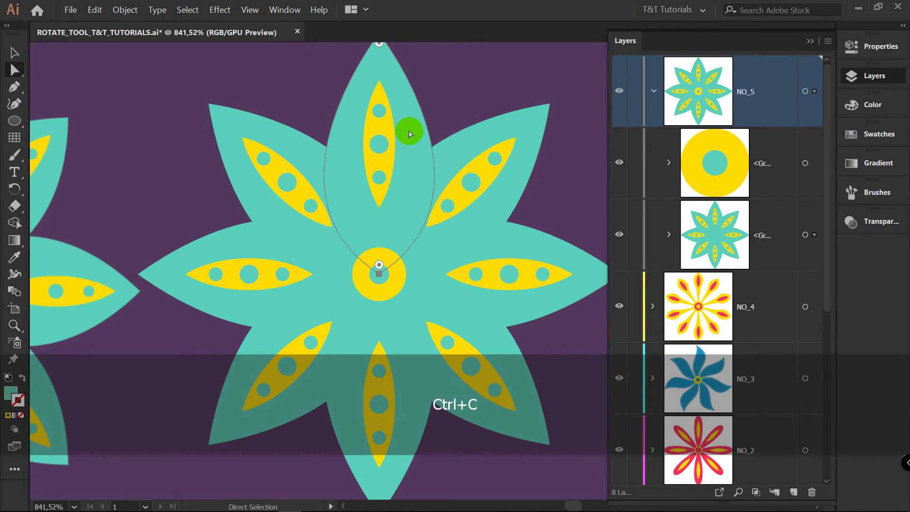
key(ctrl+shift+v)
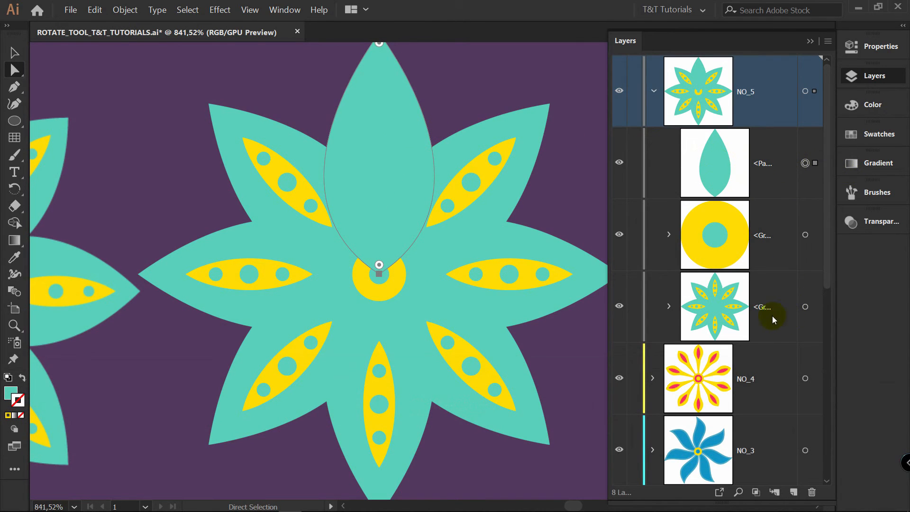
scroll(337, 119, down, 3)
drag(337, 119, 402, 120)
key(v)
Recolor the pasted petal with the blue sampled from the reference flower.
key(i)
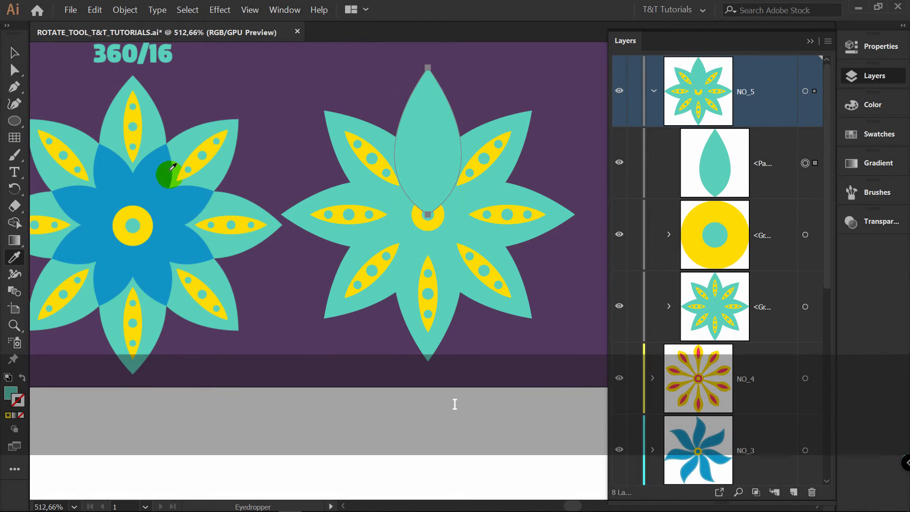
click(161, 169)
key(v)
scroll(451, 89, down, 1)
click(452, 85)
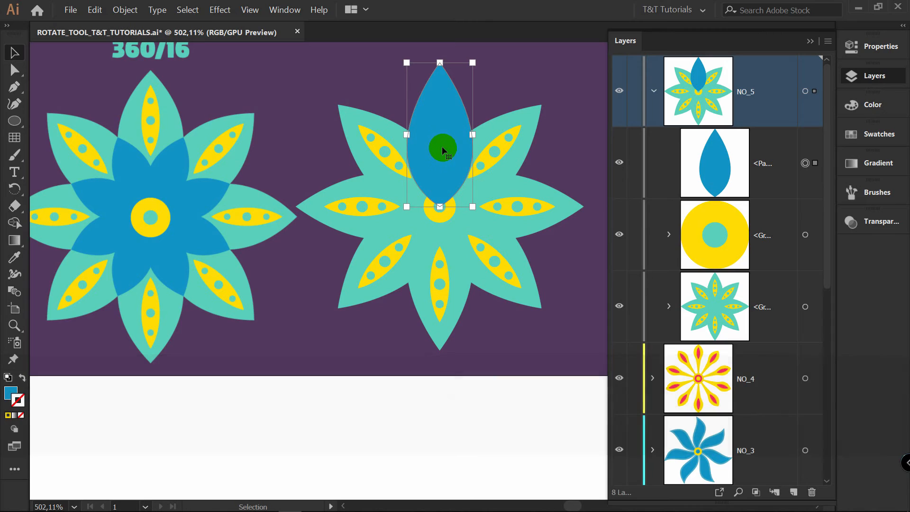
Rotate a copy of the blue petal by 360/16 degrees around its bottom tip at the flower's center.
drag(420, 112, 452, 153)
key(v)
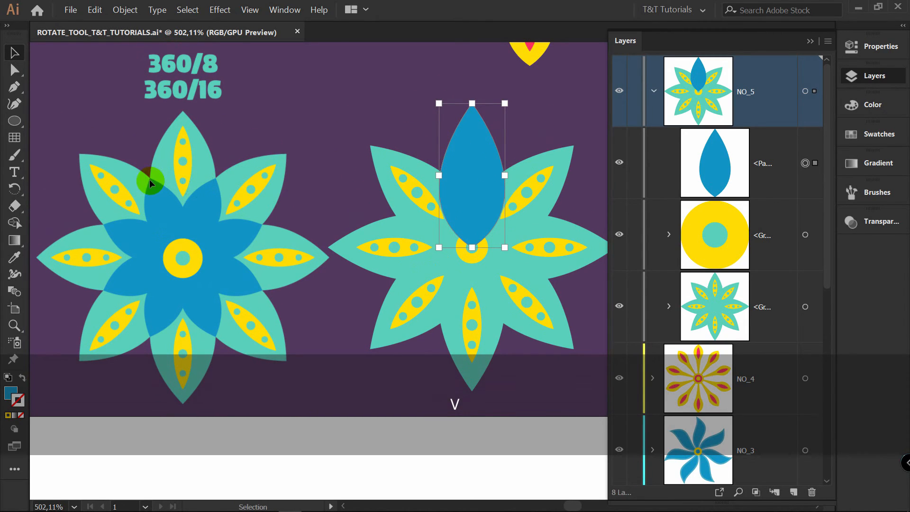
scroll(470, 149, up, 2)
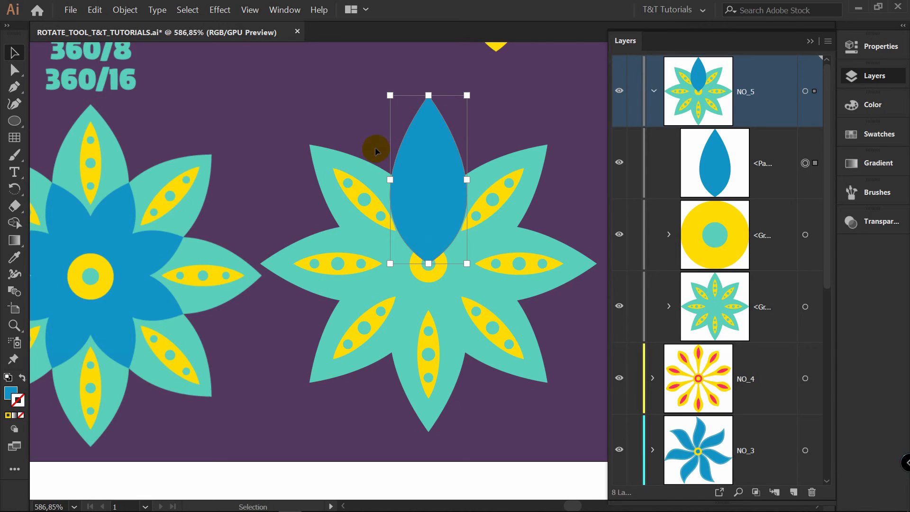
key(r)
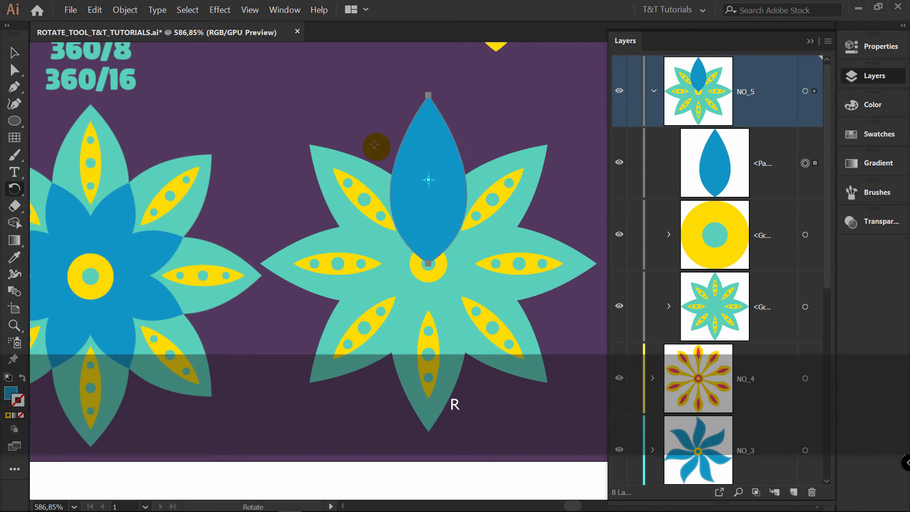
key(alt)
alt+click(428, 262)
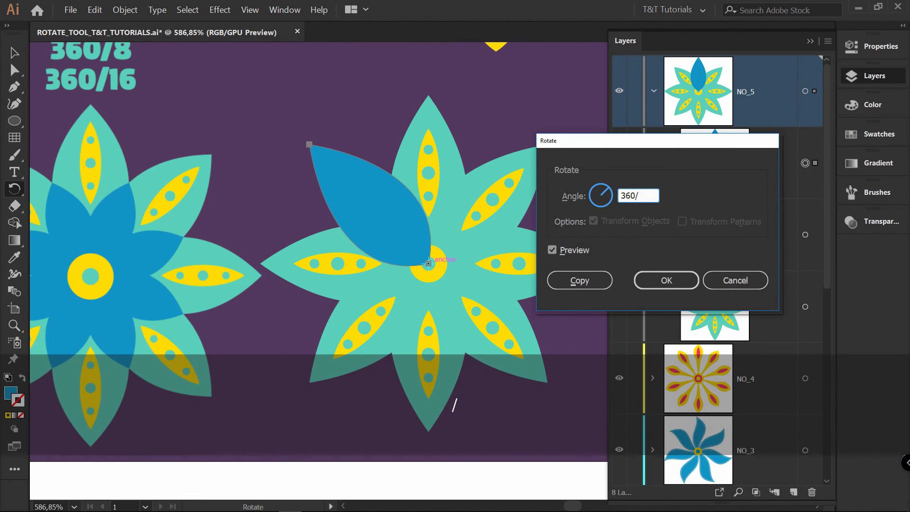
click(569, 279)
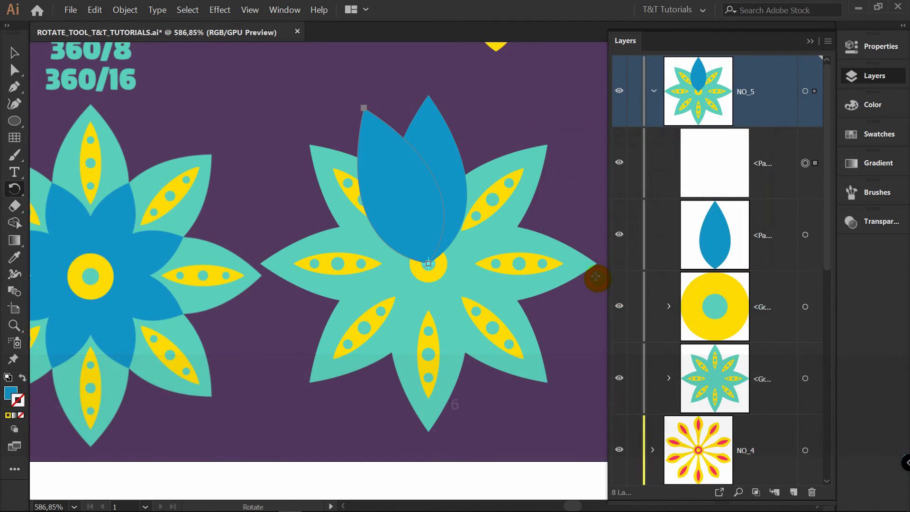
Repeat the rotated blue copy until sixteen petals complete the full circle.
key(ctrl+d)
key(ctrl+d)
key(ctrl+d)
key(ctrl+d)
key(ctrl+d)
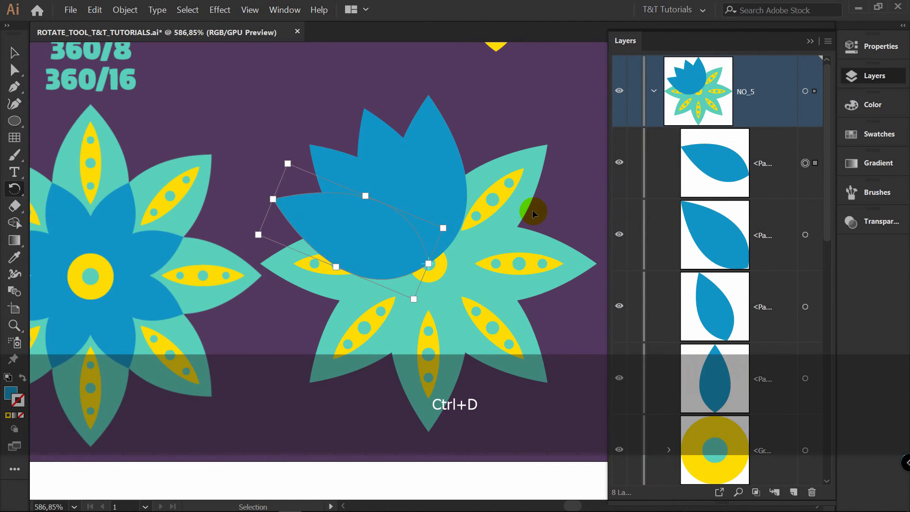
key(ctrl+d)
key(ctrl+d)
key(ctrl+d)
key(ctrl+d)
key(ctrl+d)
key(ctrl+d)
key(ctrl+d)
key(ctrl+d)
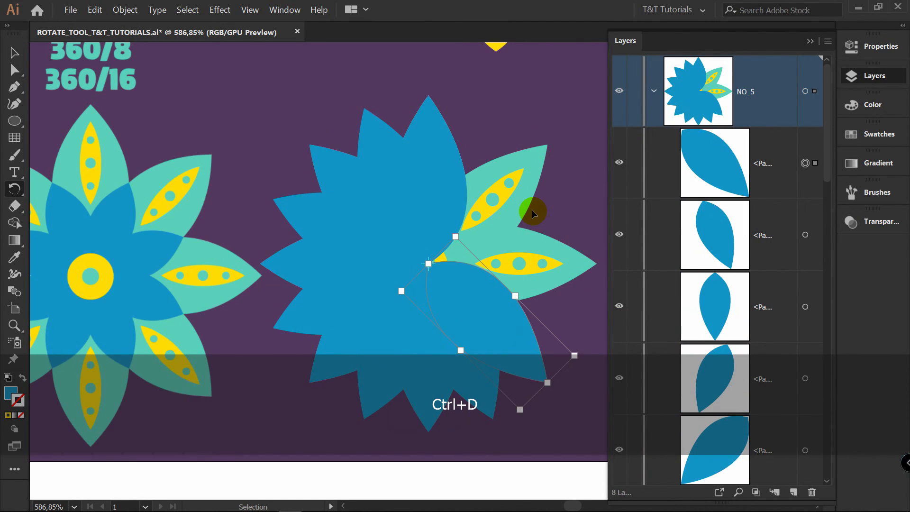
key(ctrl+d)
key(ctrl+d)
key(v)
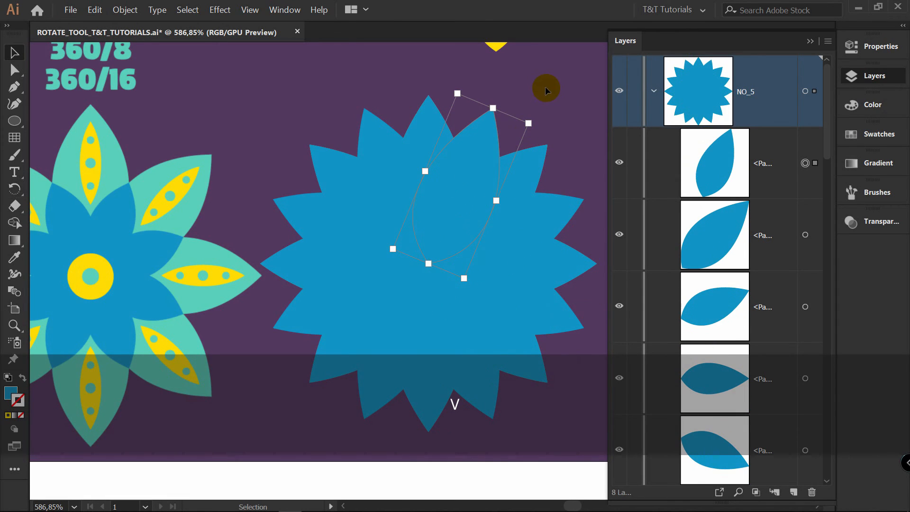
Delete every second blue petal, removing the eight that lie directly over the teal petals and keeping those between them.
key(ctrl+z)
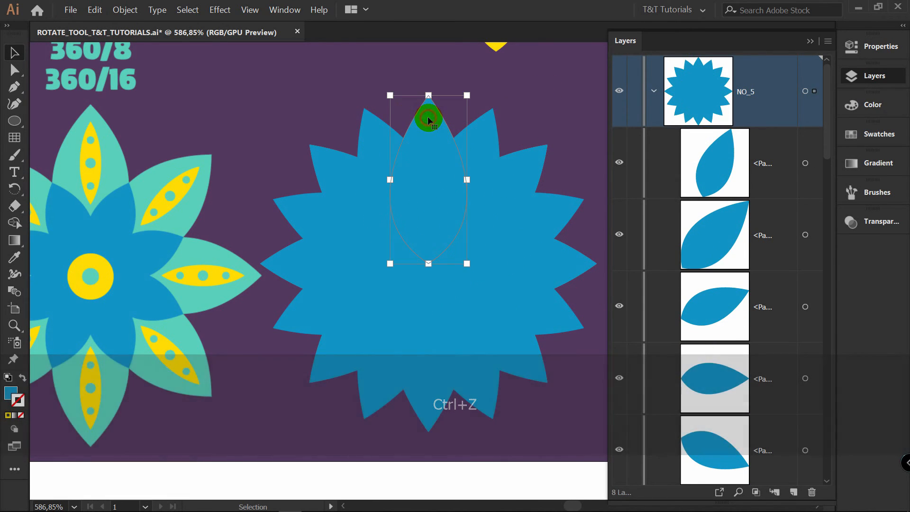
key(Delete)
click(325, 161)
key(Delete)
click(292, 265)
key(Delete)
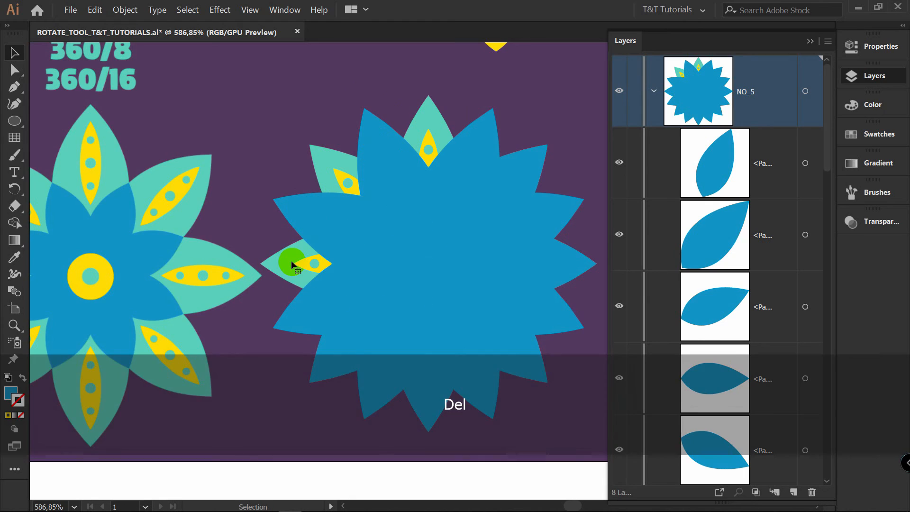
click(331, 357)
key(Delete)
click(420, 386)
key(Delete)
click(528, 363)
key(Delete)
click(576, 258)
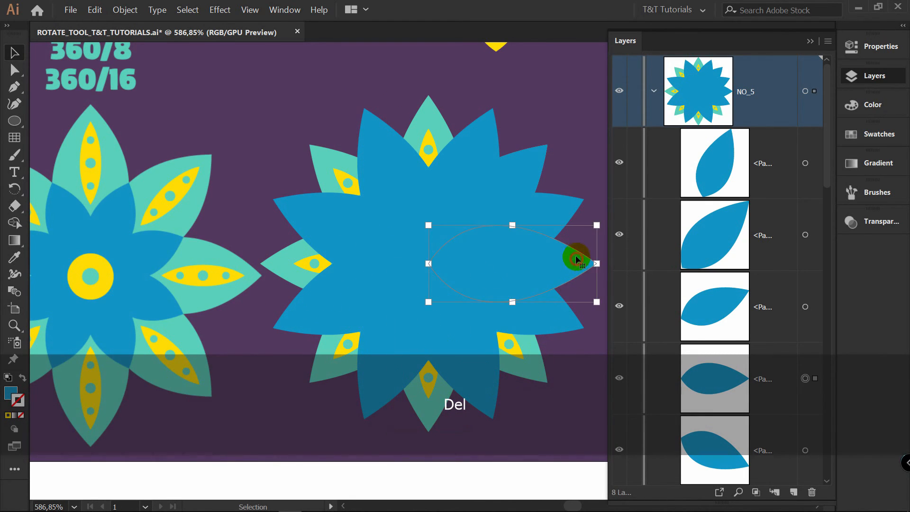
key(Delete)
click(540, 170)
key(Delete)
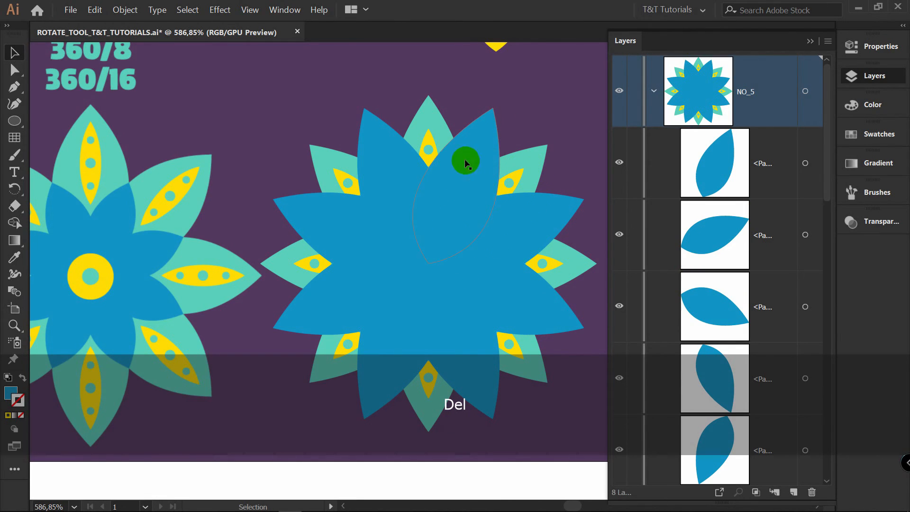
Group the eight remaining blue petals and send the group backward behind the yellow center circle.
click(391, 149)
shift+click(474, 157)
shift+click(537, 213)
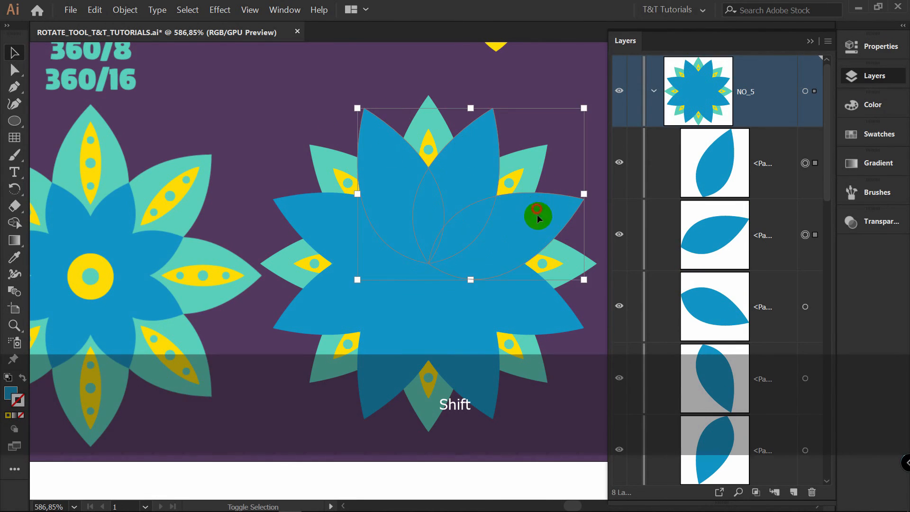
shift+click(528, 298)
shift+click(479, 350)
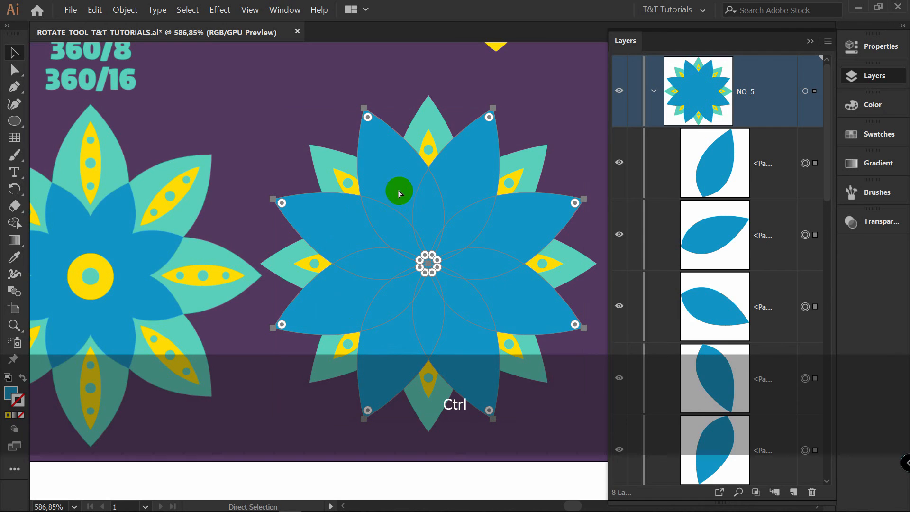
key(ctrl+g)
key(ctrl+bracketleft)
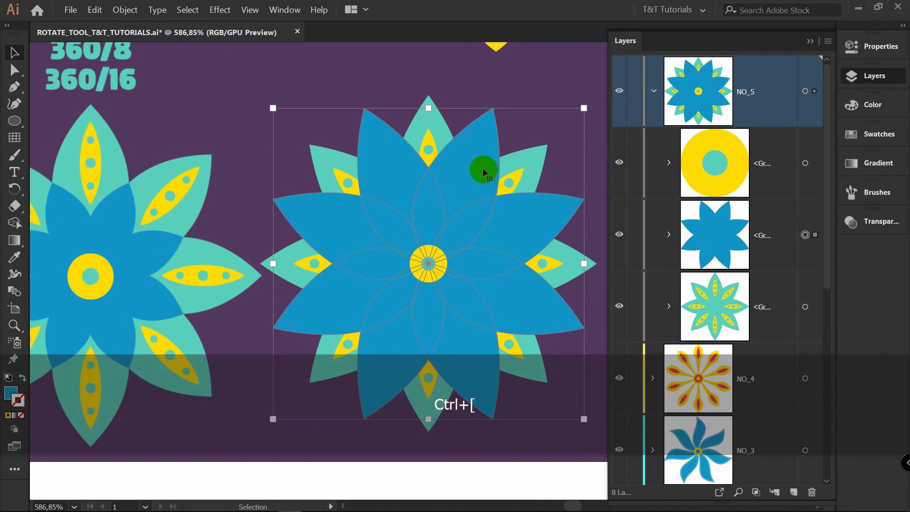
Scale the blue petal group down proportionally about its center to match the inner flower of the reference, and deselect it.
drag(585, 108, 519, 173)
click(591, 210)
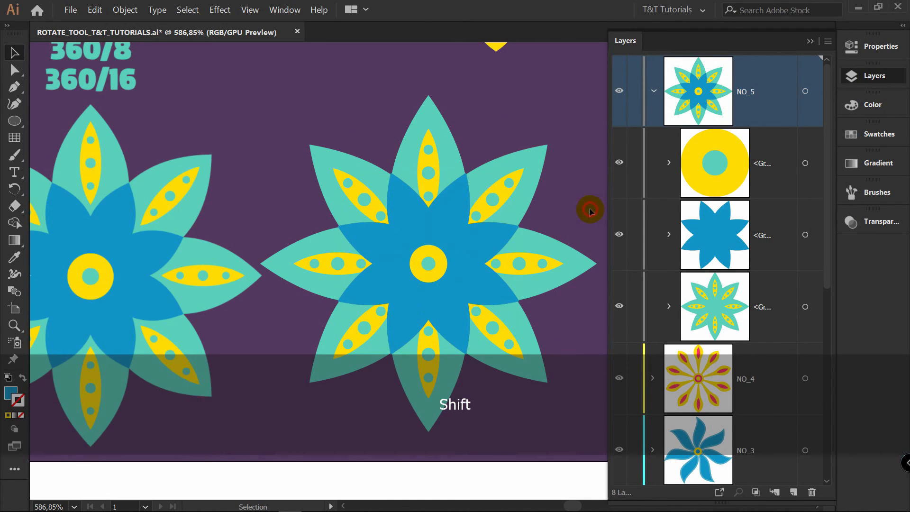